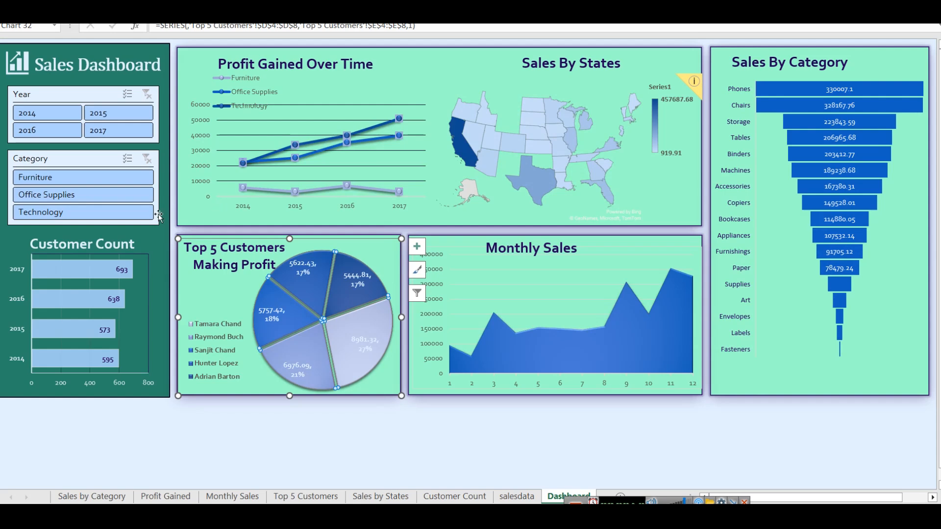
Step: Filter the dashboard to the year 2014 and the Furniture category, and clear both slicer filters
left_click_drag(608, 506, 611, 507)
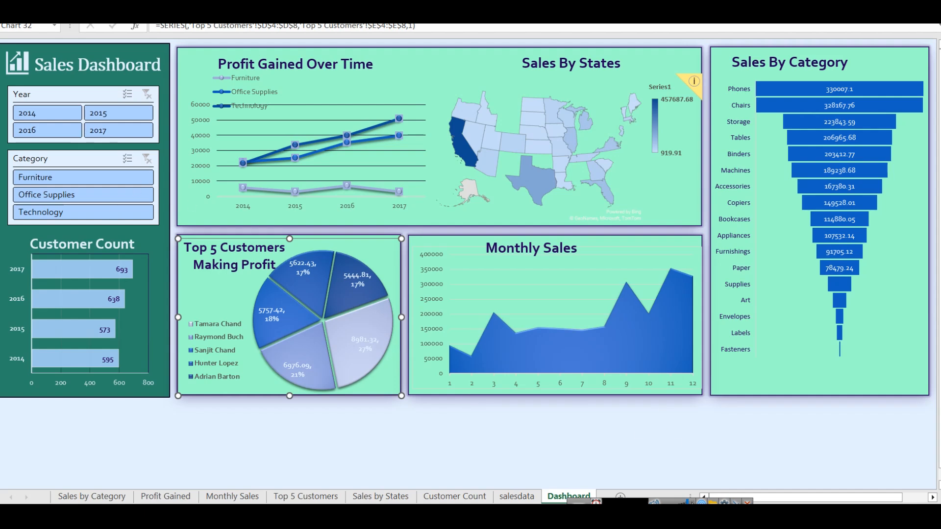
left_click(51, 117)
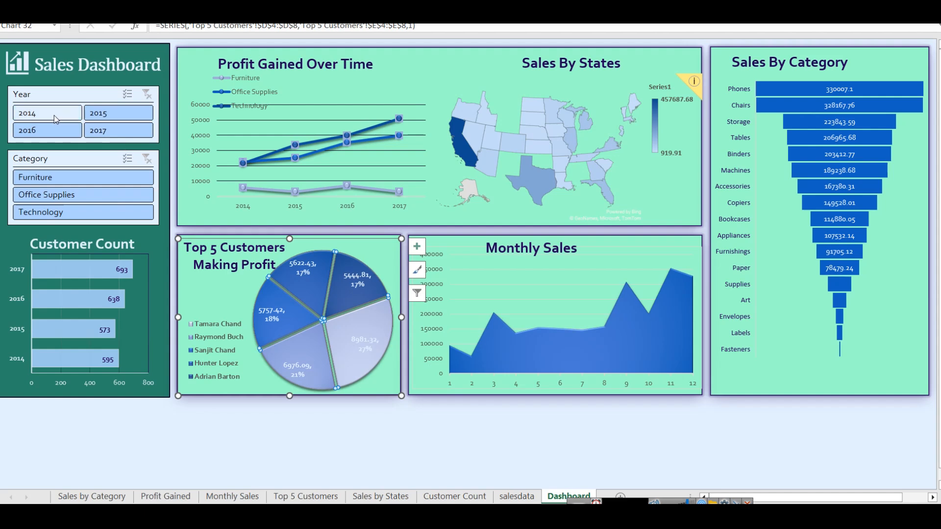
left_click(54, 116)
left_click(58, 177, "ctrl")
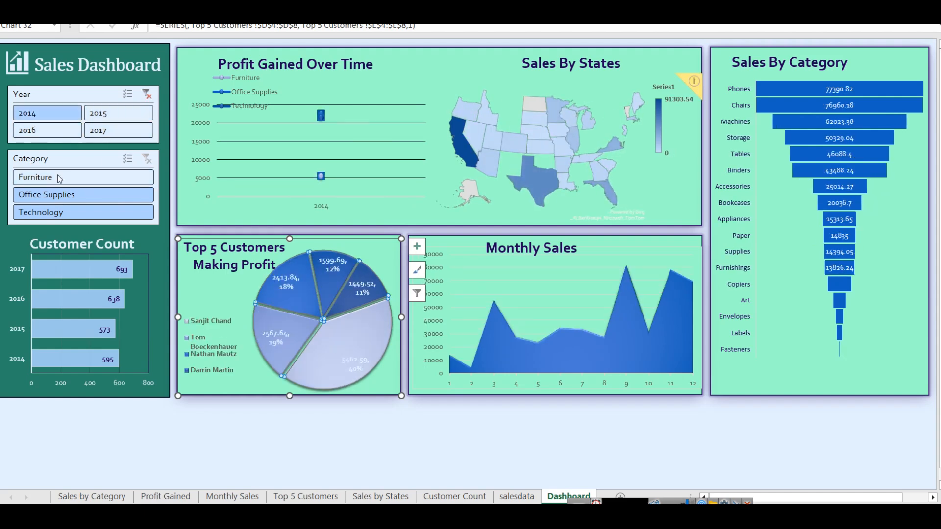
left_click(57, 177)
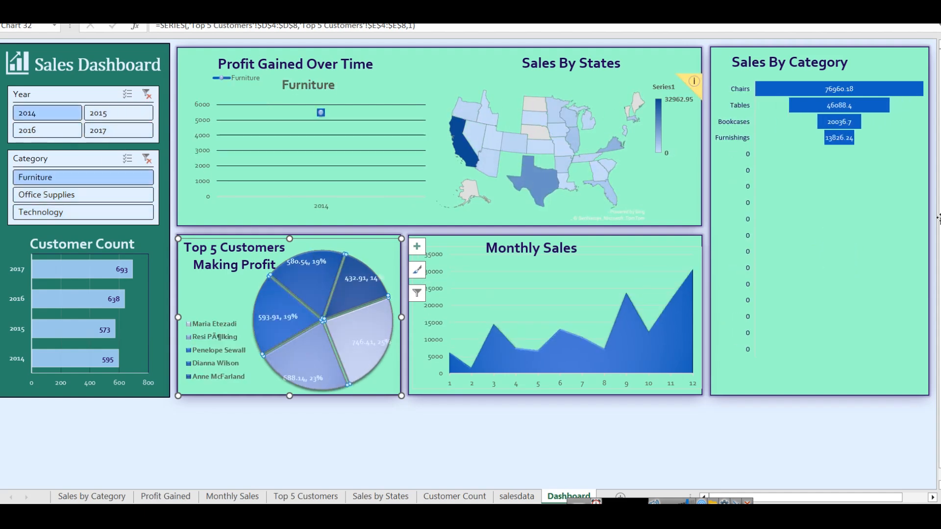
left_click(153, 160)
left_click(146, 95)
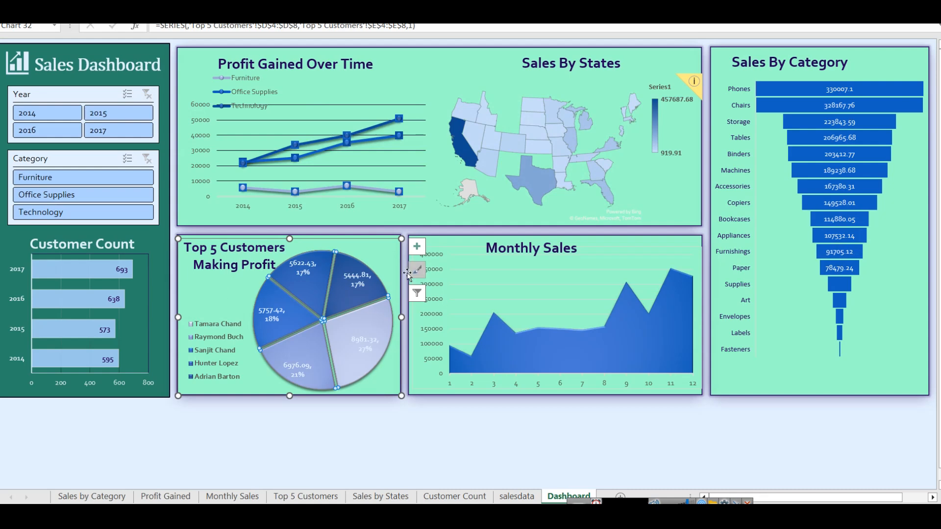
Step: Examine the dashboard's Sales By Category, Monthly Sales, Sales By States, Profit Gained Over Time and Customer Count charts and both slicers
left_click(795, 373)
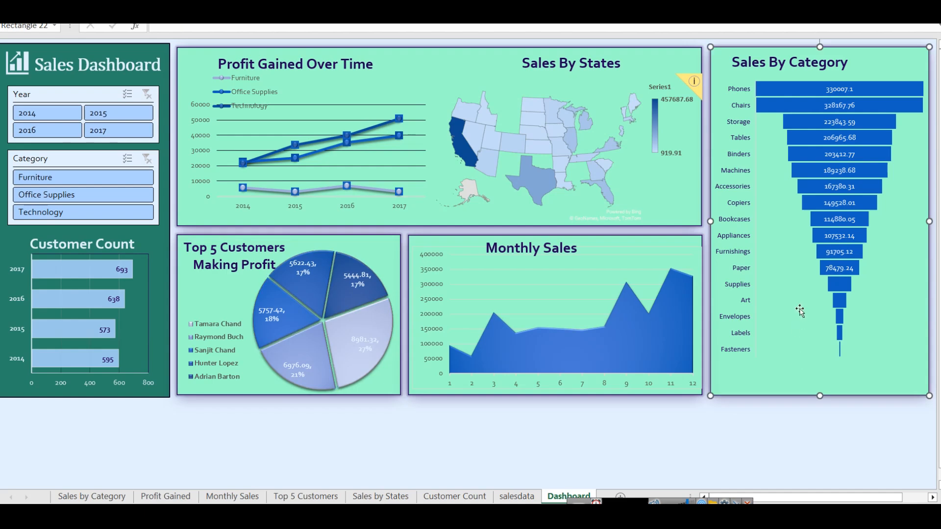
left_click(630, 265)
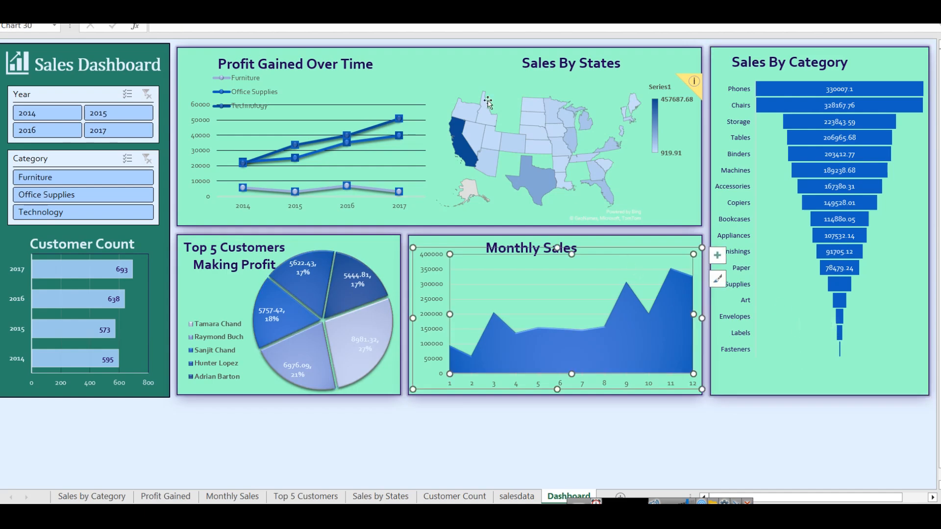
left_click(478, 83)
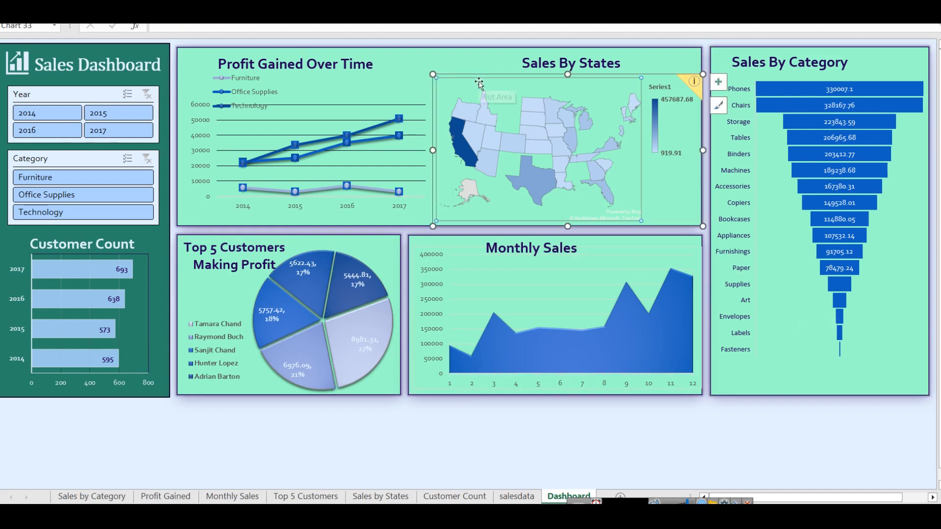
left_click(391, 93)
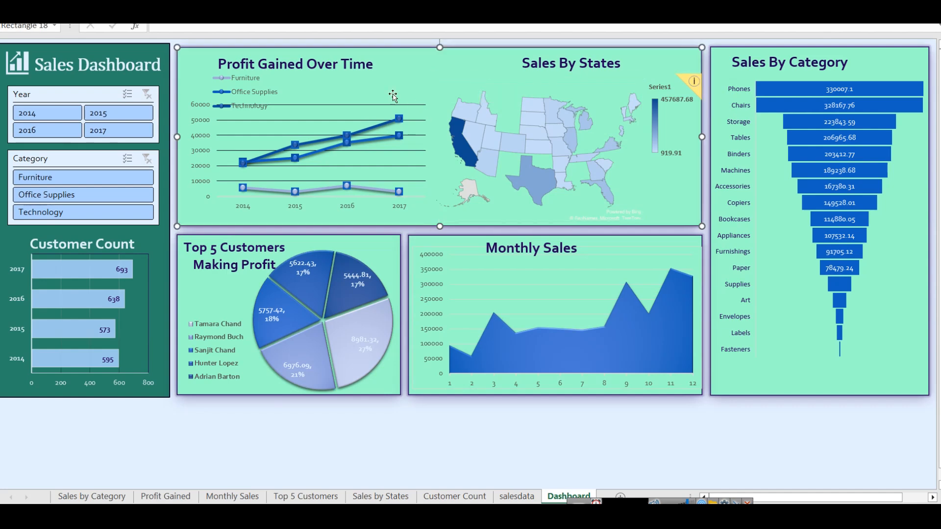
left_click(58, 97)
left_click(57, 156)
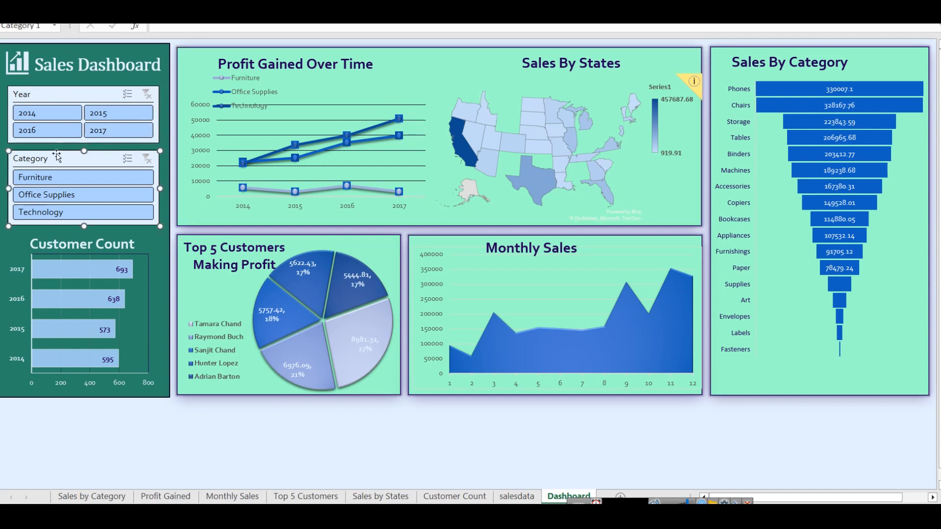
left_click(118, 329)
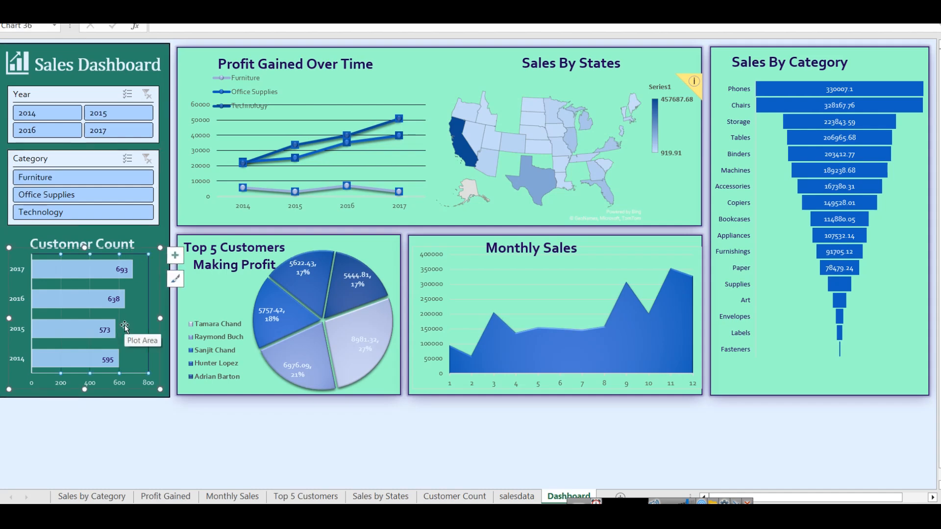
Step: Show the full ribbon and look through the Sales, Quantity and Profit columns on the salesdata sheet
key("ctrl+shift+F1")
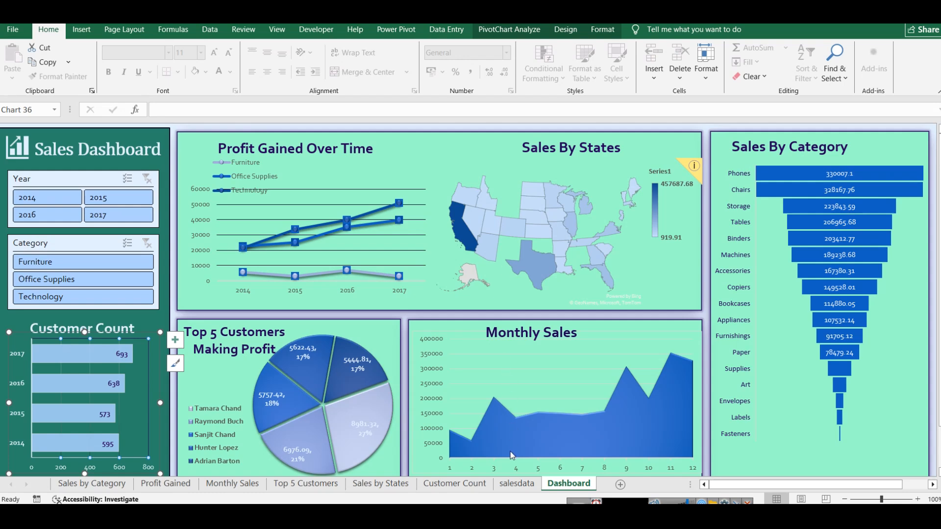
left_click(516, 483)
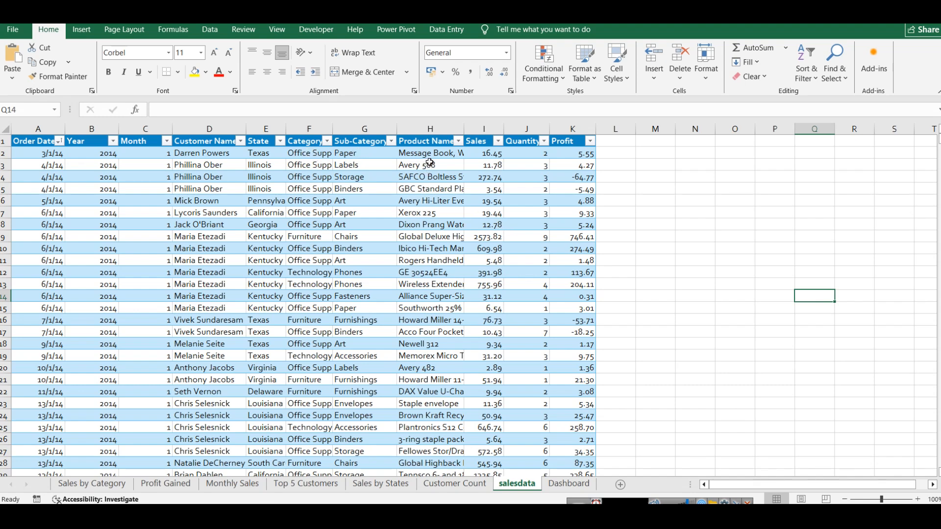
left_click(476, 164)
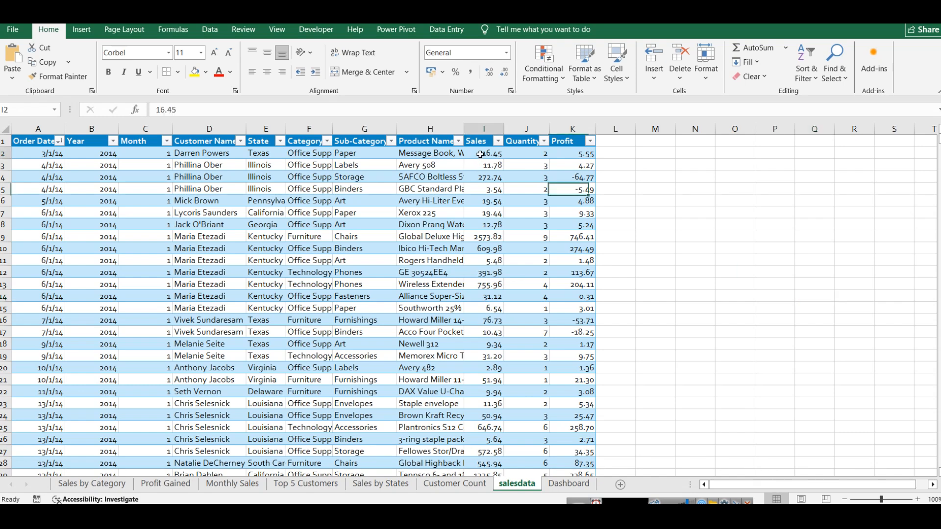
left_click(521, 153)
left_click(579, 156)
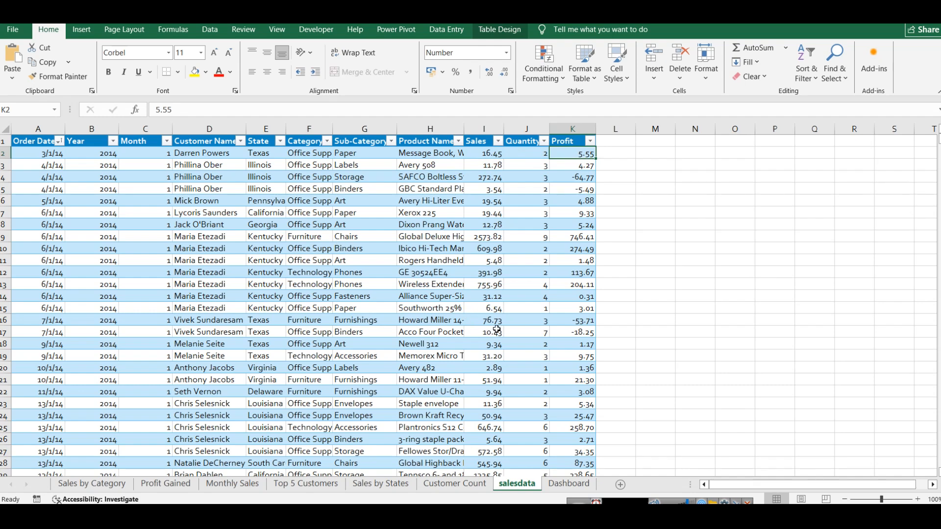
Step: View the Dashboard, Sales by Category and Customer Count sheets
left_click(569, 484)
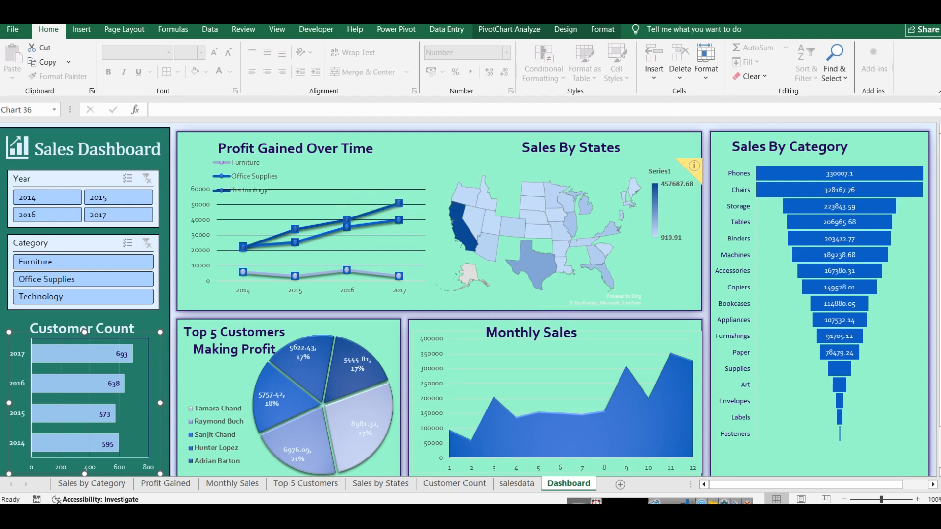
left_click(103, 485)
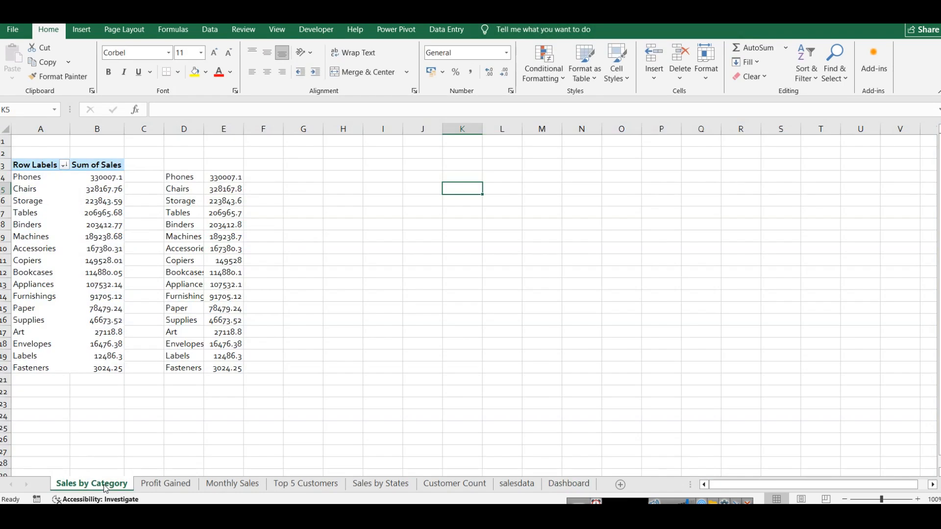
left_click(454, 484)
Step: Select all data in the sales table on the salesdata sheet
left_click(516, 484)
left_click(552, 194)
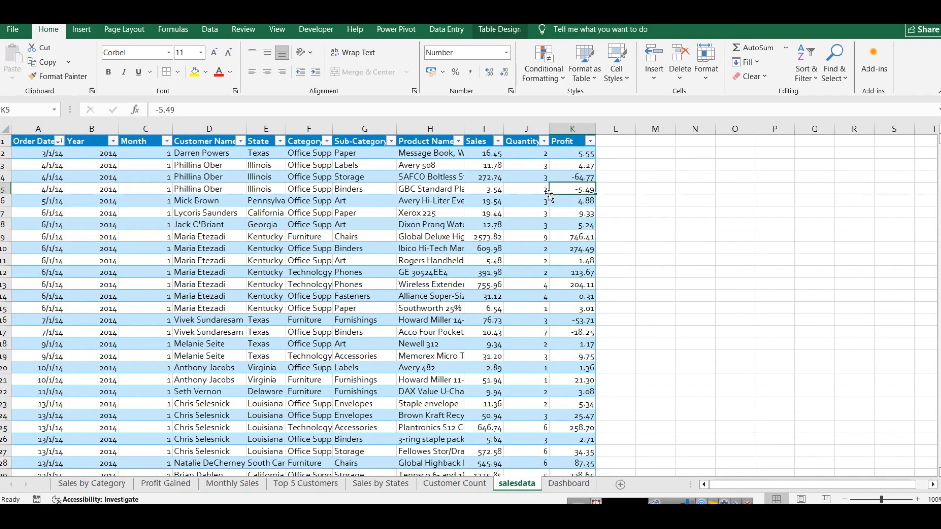
key("ctrl+a")
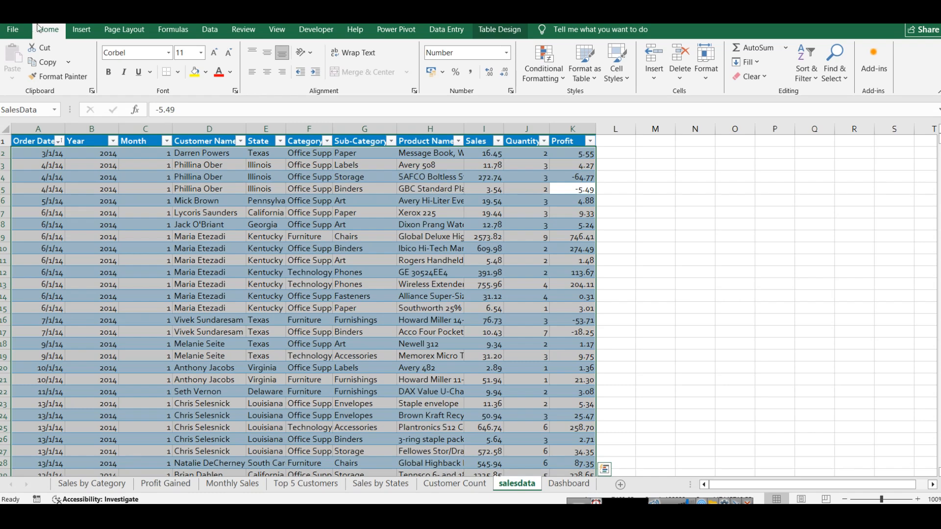
left_click(82, 30)
left_click(11, 78)
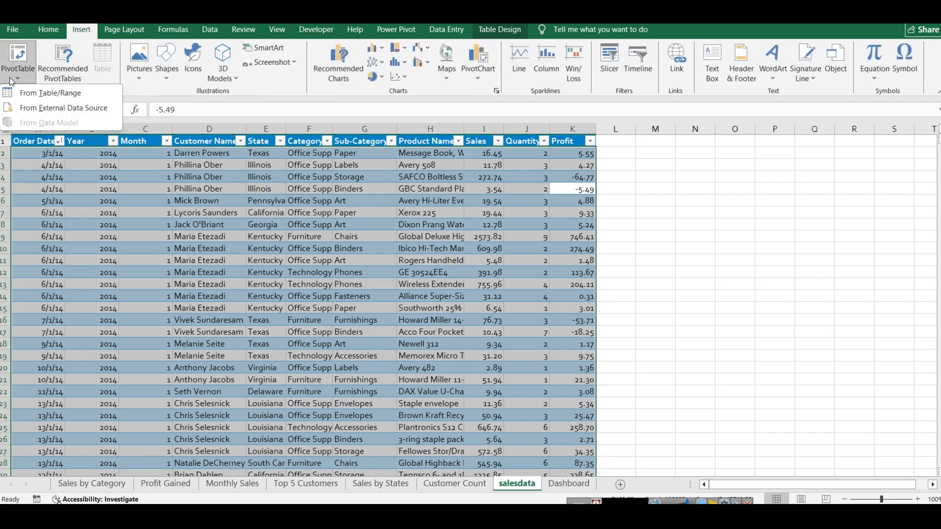
left_click(53, 93)
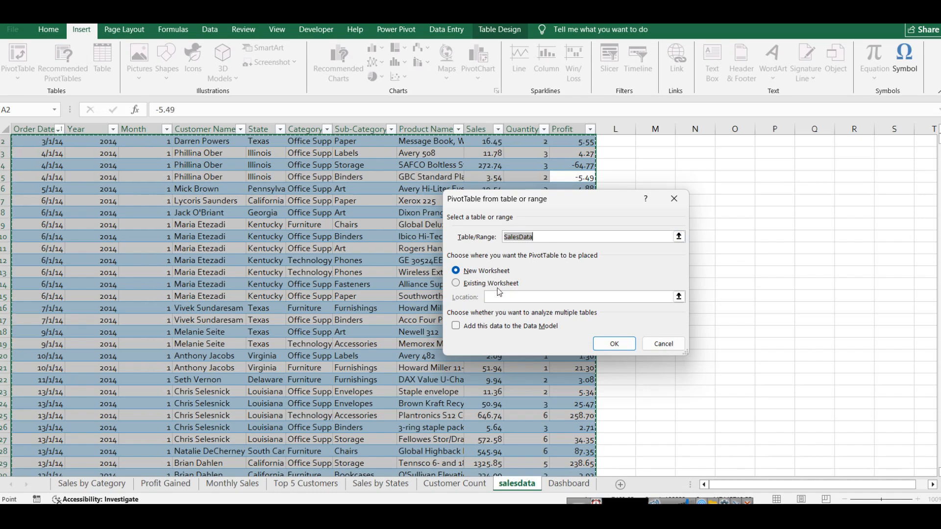
left_click(664, 343)
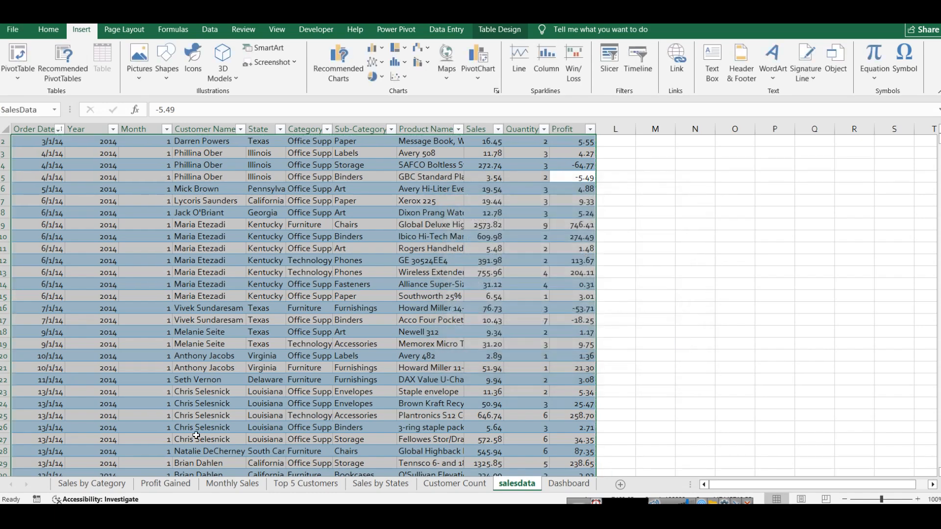
Step: Look at the existing pivot table on the Sales by Category sheet and return to the salesdata sheet
left_click(124, 490)
left_click(36, 166)
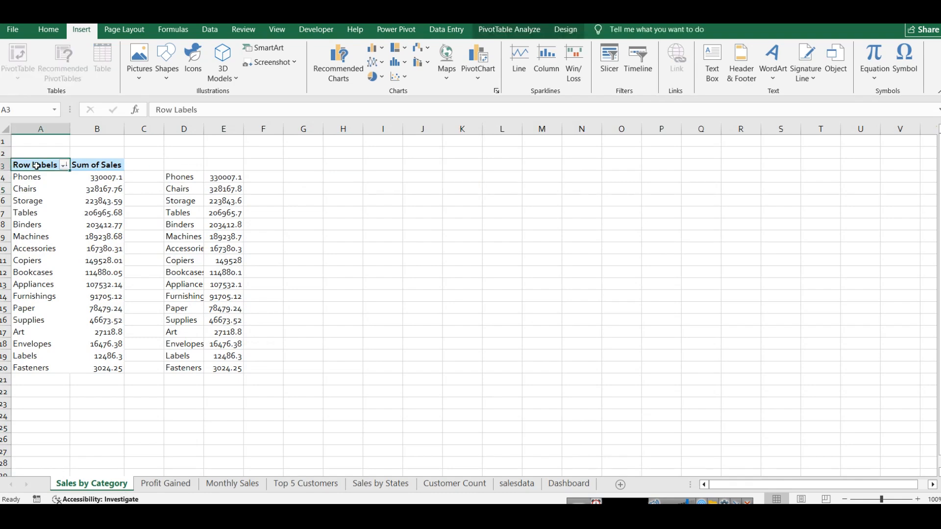
left_click(516, 484)
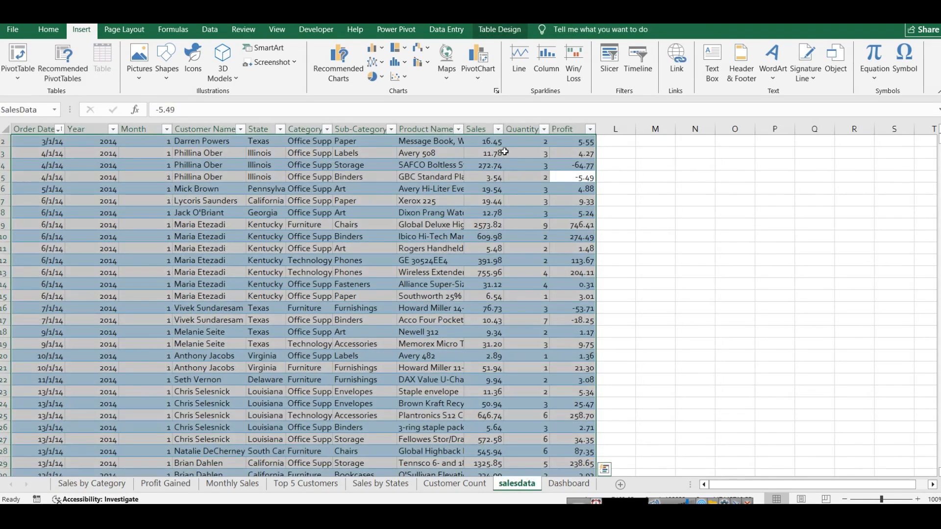
Step: Create a PivotTable from the SalesData table on a new worksheet
left_click(17, 55)
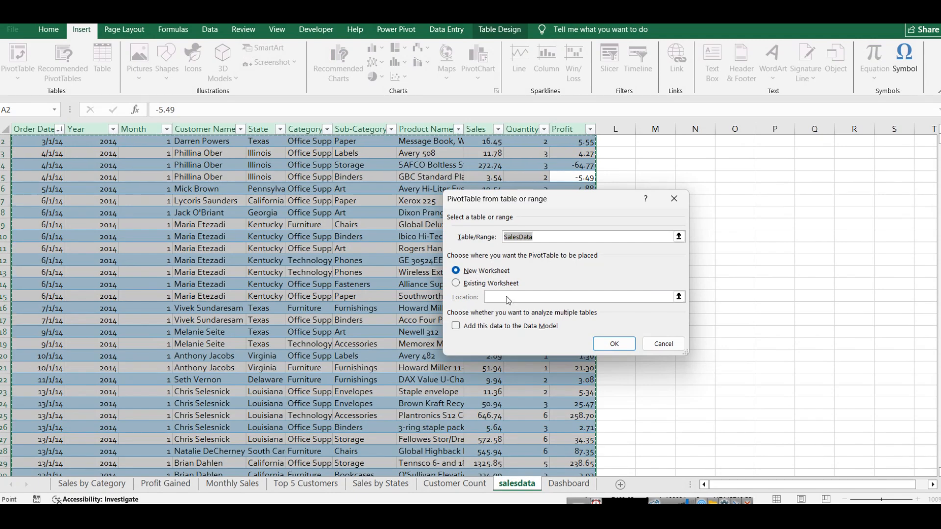
left_click(600, 345)
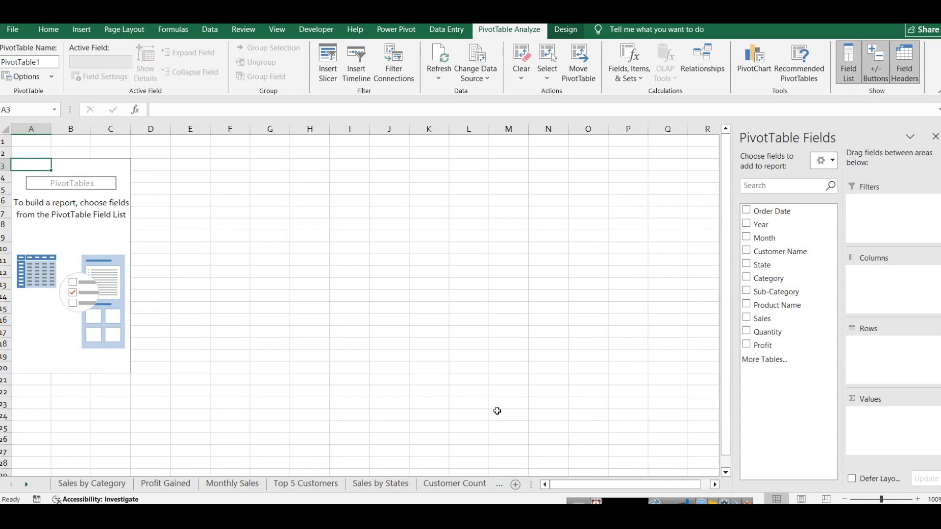
left_click(28, 485)
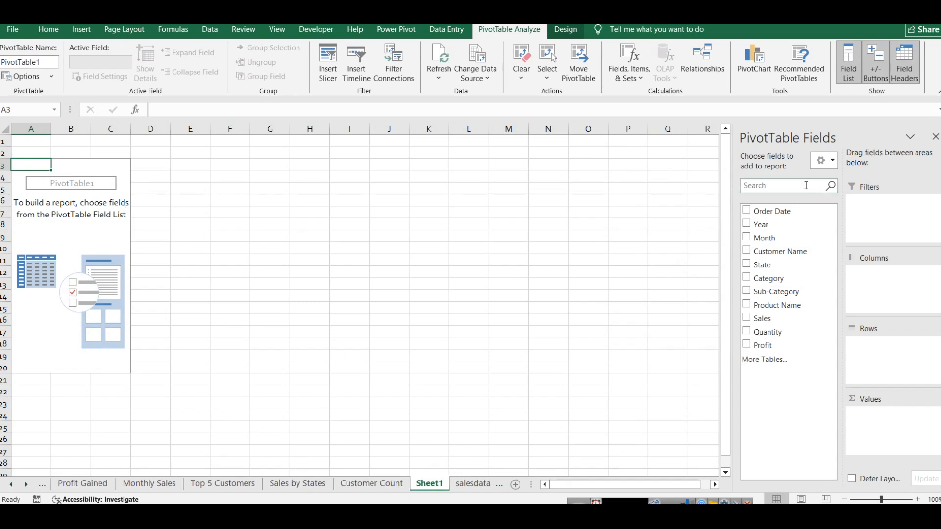
left_click(747, 225)
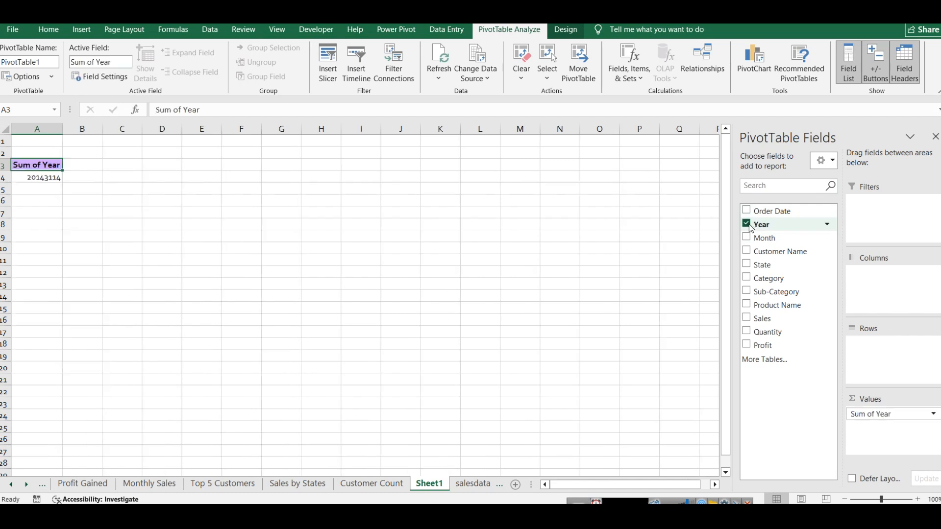
left_click(747, 265)
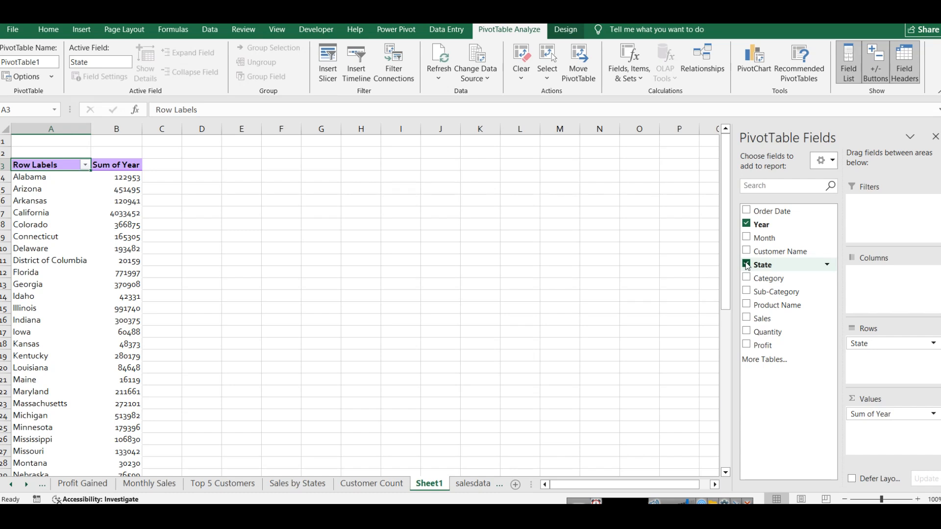
left_click(747, 264)
left_click(747, 225)
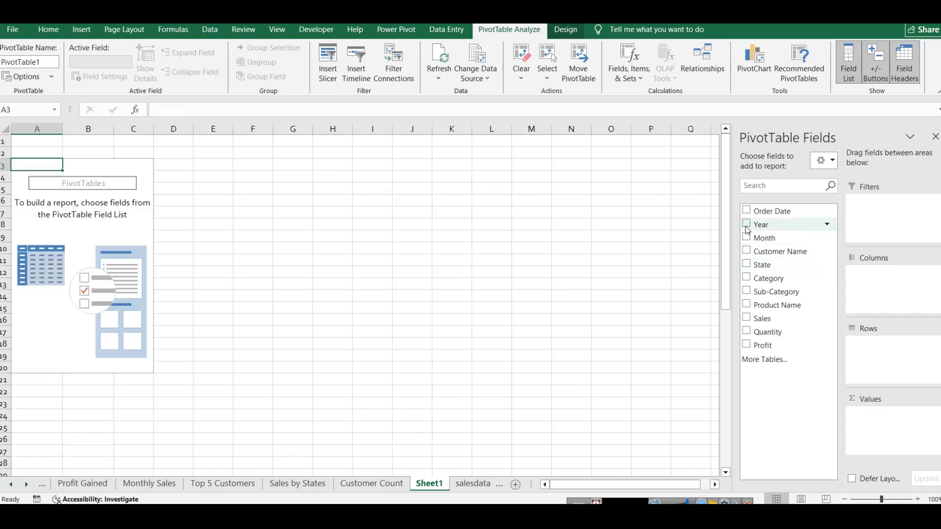
Step: Build the pivot table with State as the rows and the sum of Sales as the values
left_click(746, 265)
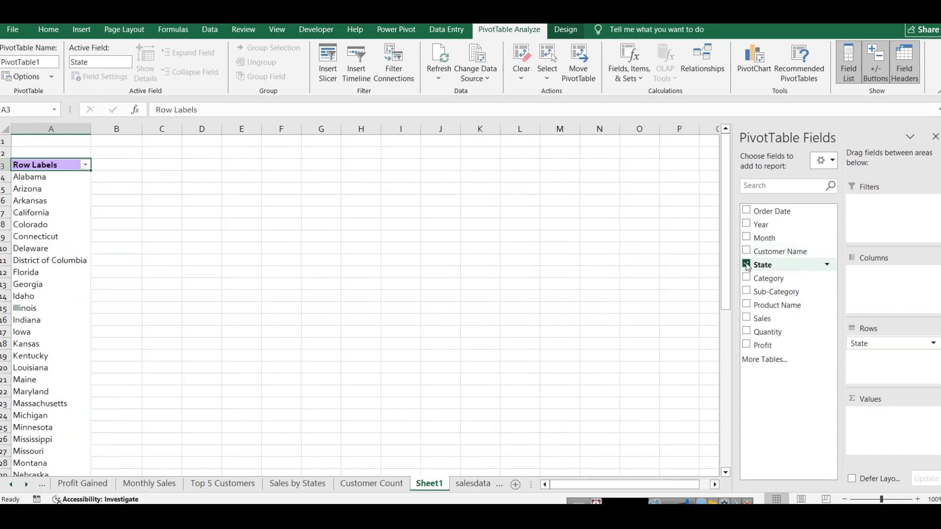
left_click(747, 319)
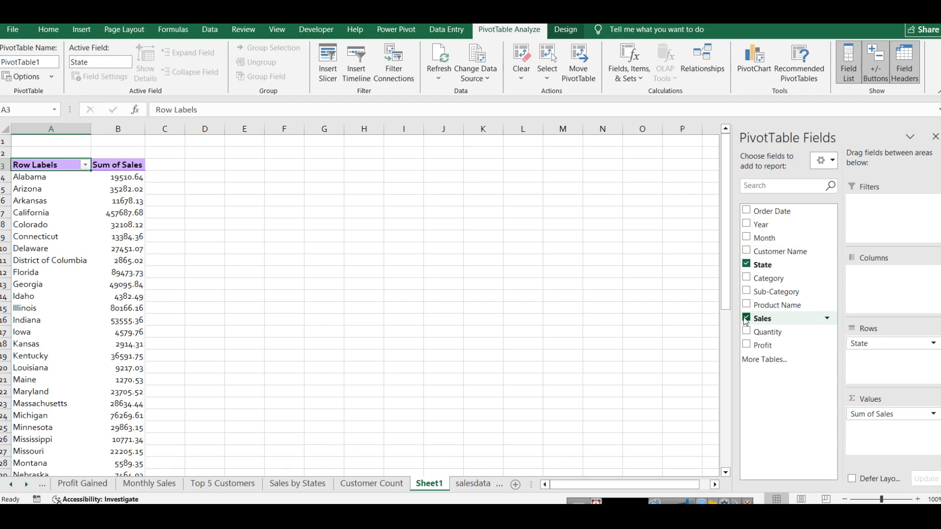
left_click(132, 168)
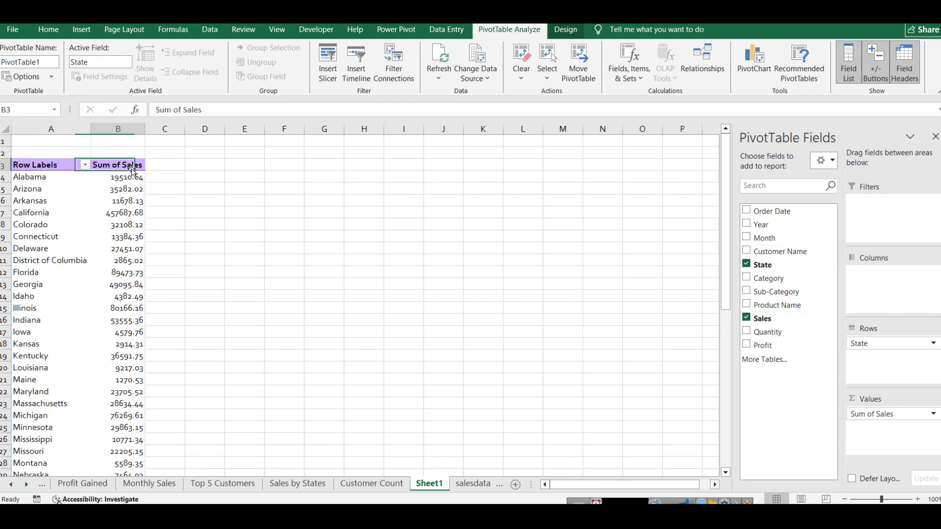
key("ctrl+shift+Left")
key("ctrl+shift+Down")
scroll(142, 201, "up", 9)
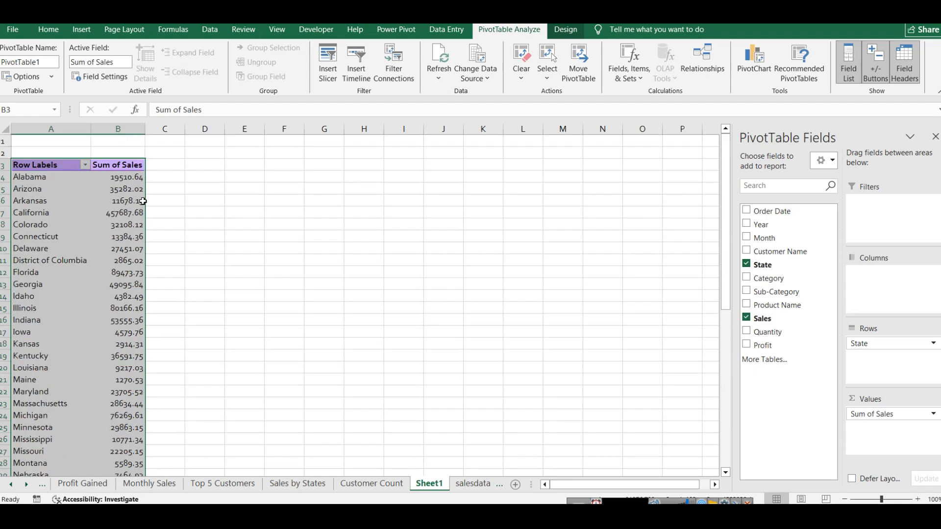
left_click(204, 188)
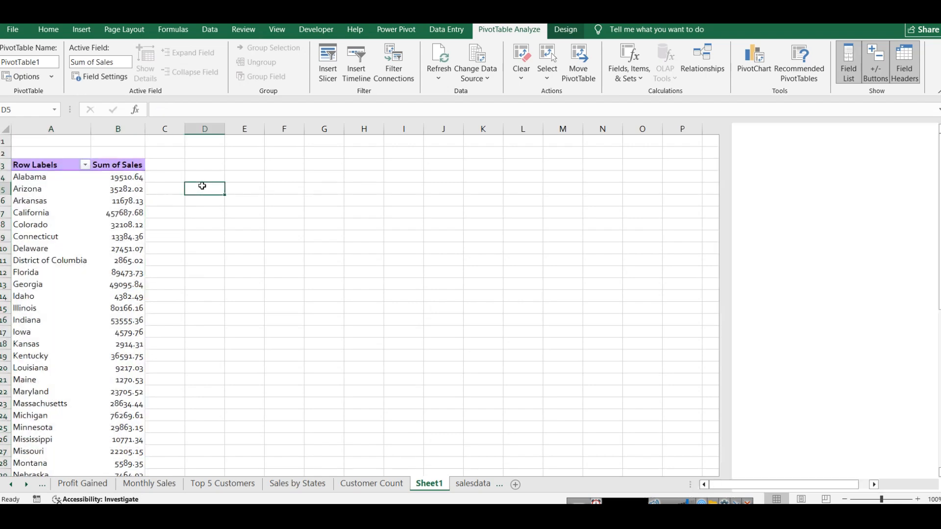
Step: Insert a pie PivotChart from the whole sales by state pivot table and place it beside the table
left_click(128, 167)
key("ctrl+shift+Left")
key("ctrl+shift+Down")
scroll(137, 164, "up", 9)
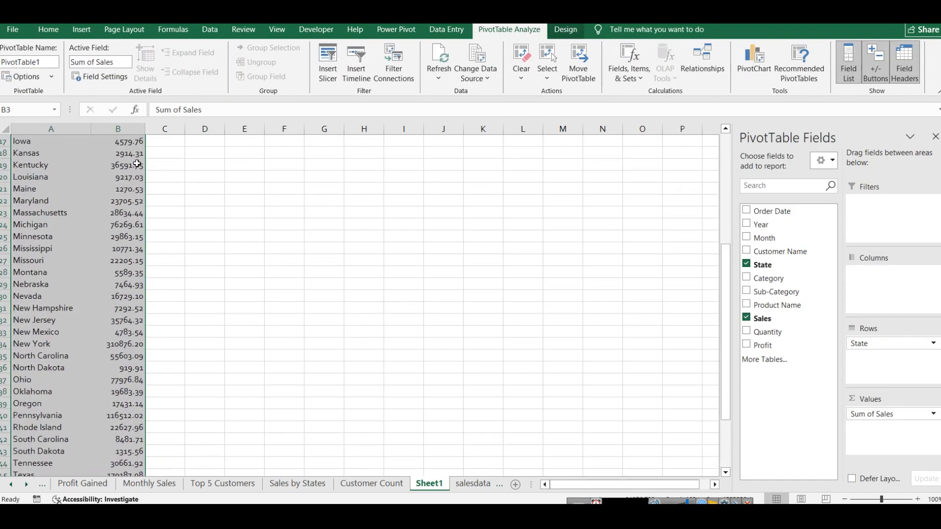
left_click(85, 35)
left_click(478, 73)
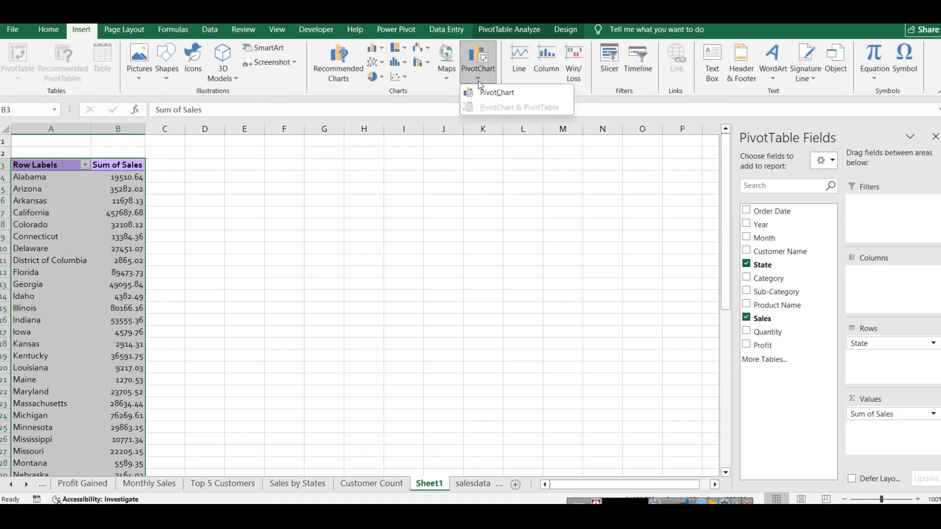
left_click(485, 90)
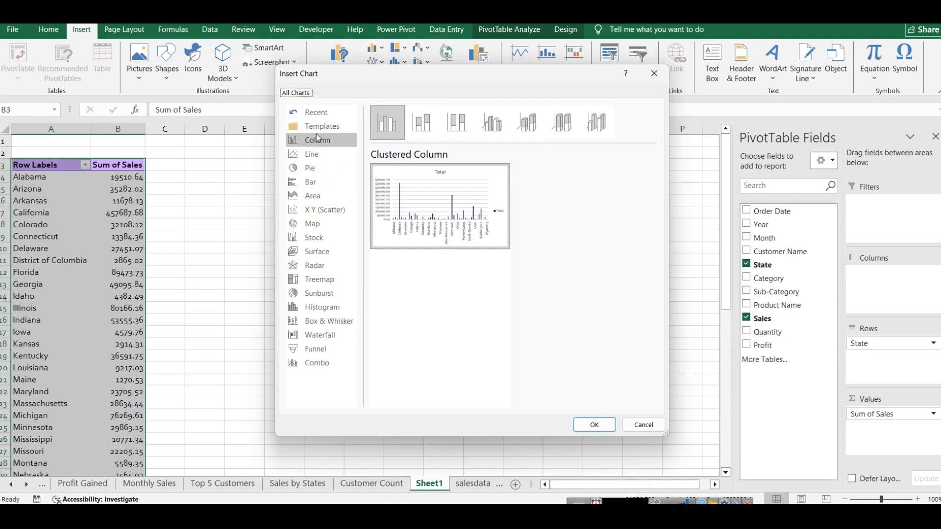
mouse_move(402, 193)
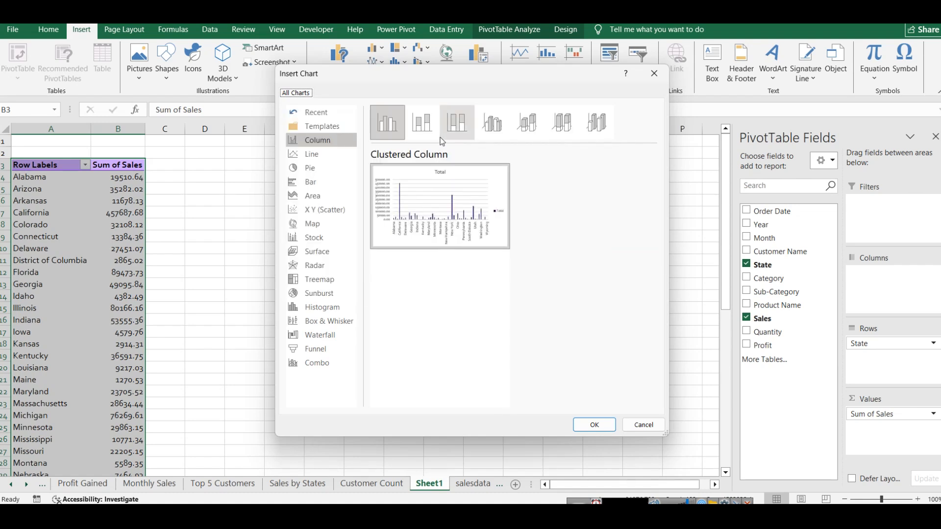
left_click(337, 167)
mouse_move(405, 185)
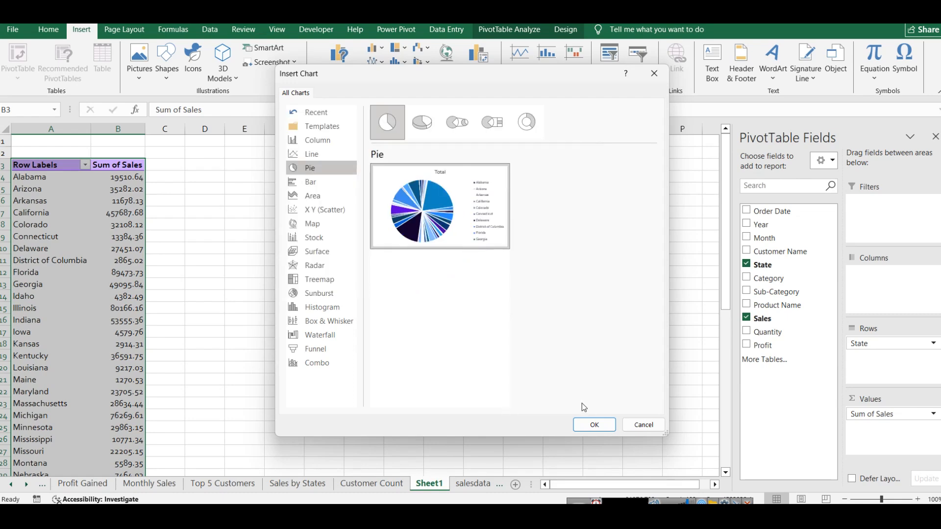
left_click(581, 419)
left_click_drag(430, 264, 439, 224)
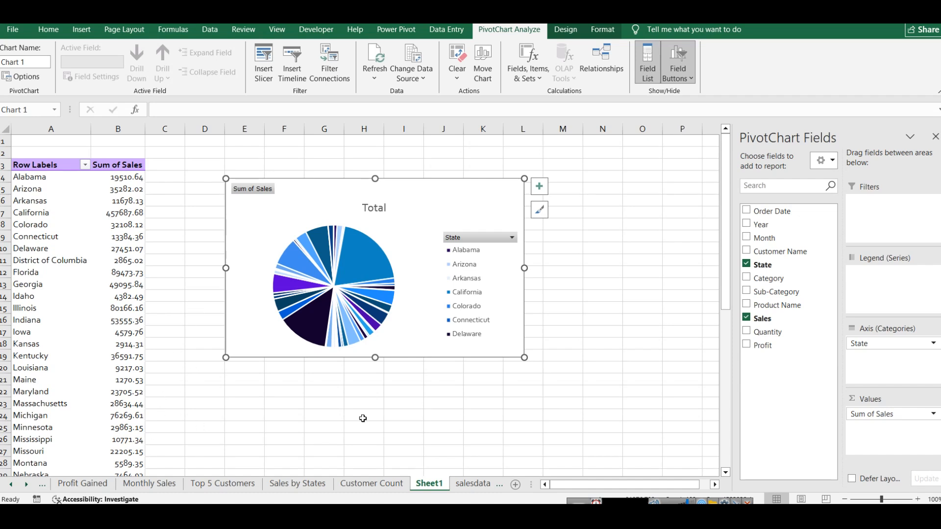
Step: Move Sheet1 to the end of the workbook's sheets, after Dashboard
right_click(427, 484)
left_click(418, 468)
left_click_drag(444, 484, 502, 485)
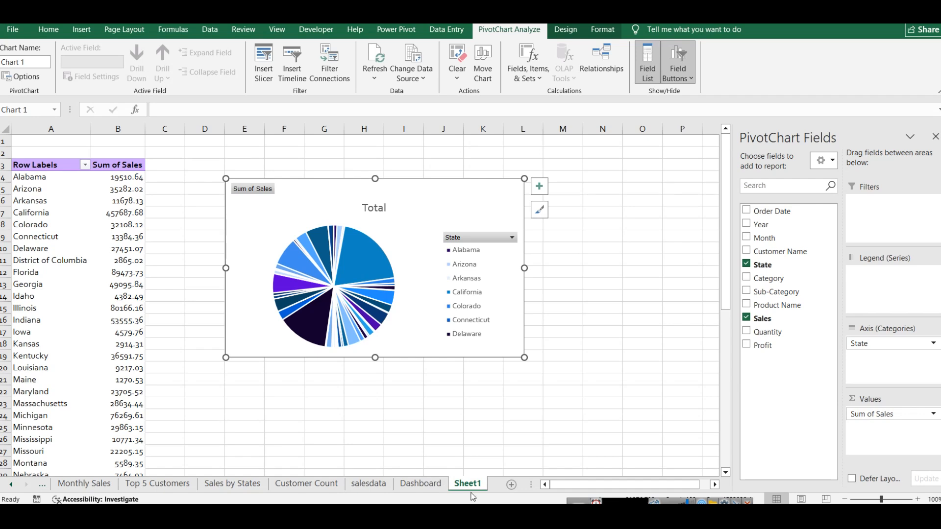
Step: Copy the pie chart and add a new worksheet named dashboard2
right_click(423, 198)
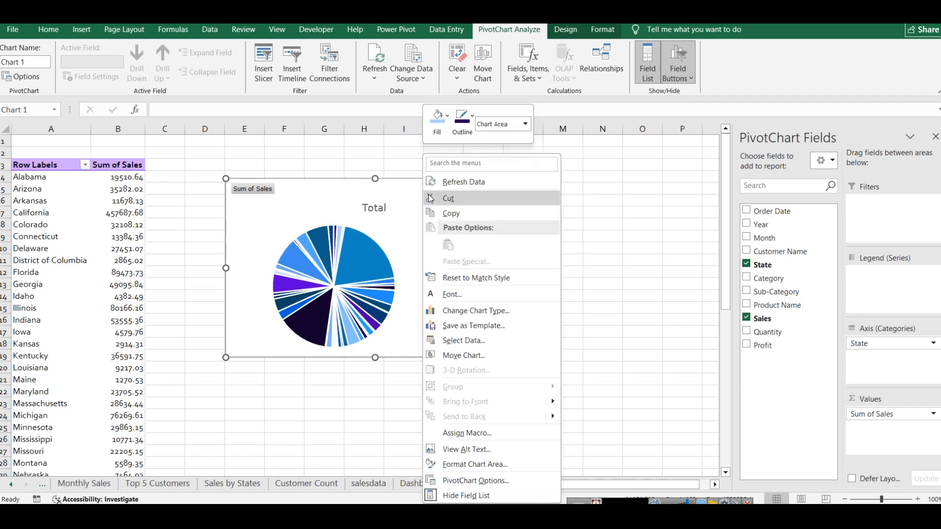
left_click(451, 216)
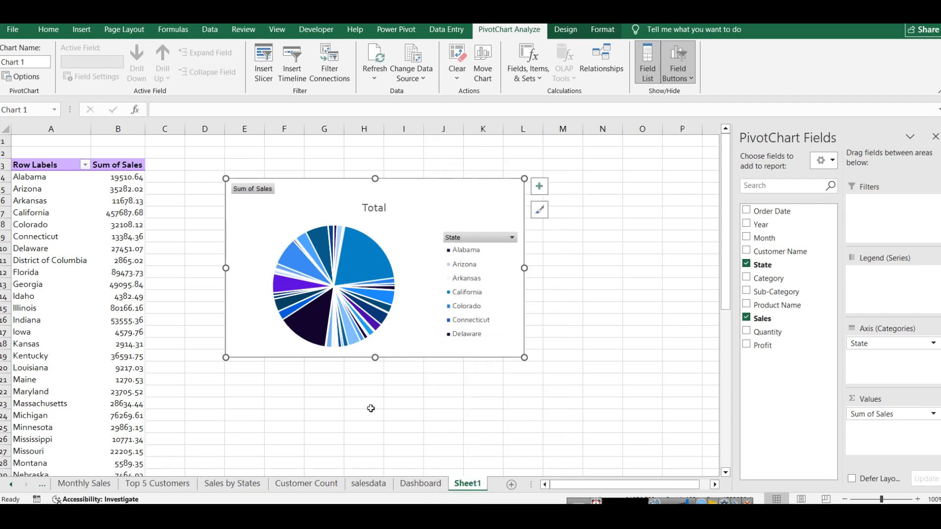
left_click(511, 485)
right_click(507, 484)
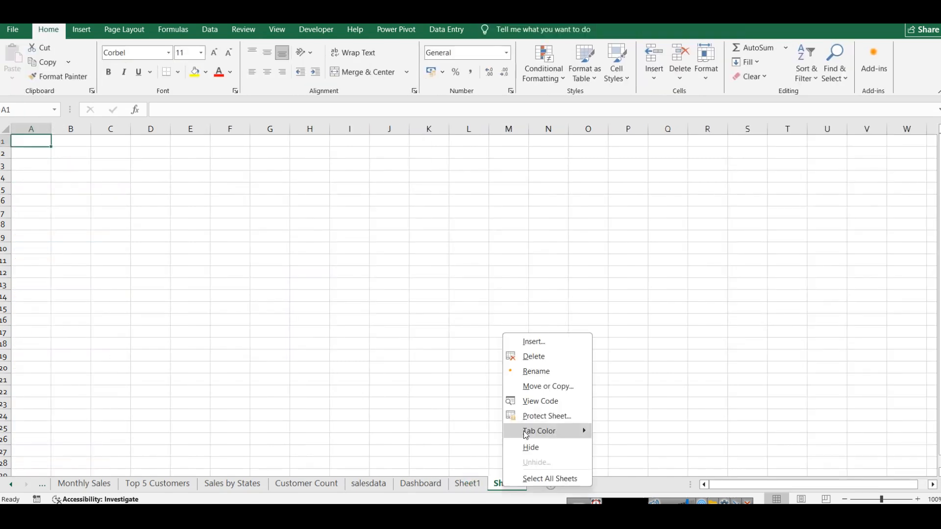
left_click(535, 378)
type("dashb")
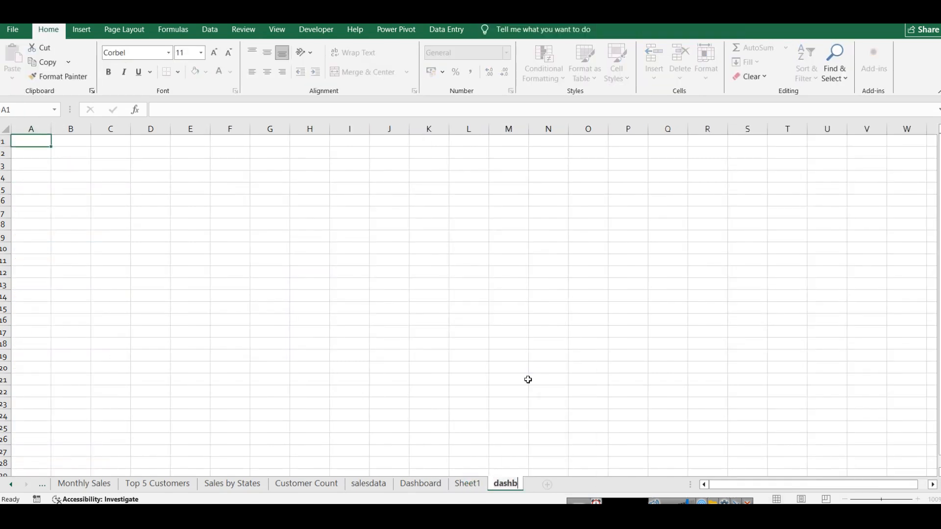
type("oard2")
left_click(528, 380)
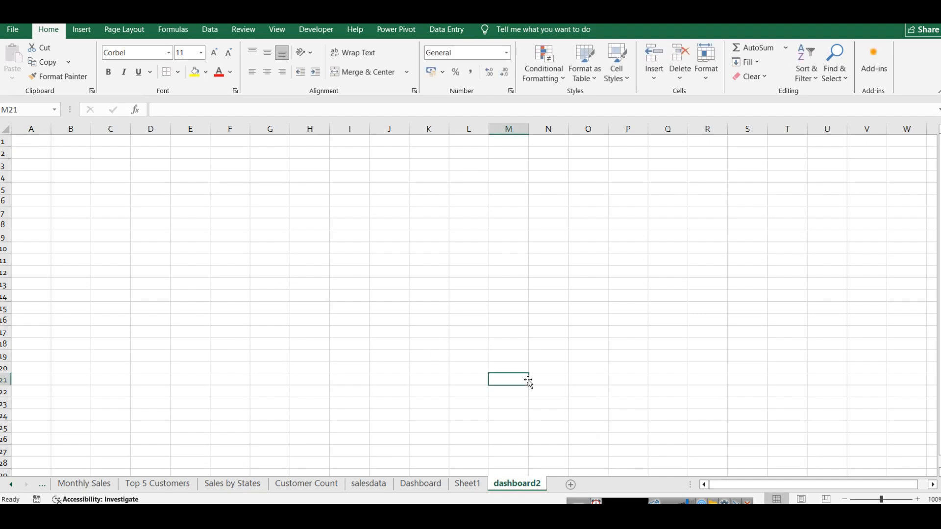
Step: Rename Sheet1, which holds the state pivot table, as statewise sales
right_click(471, 485)
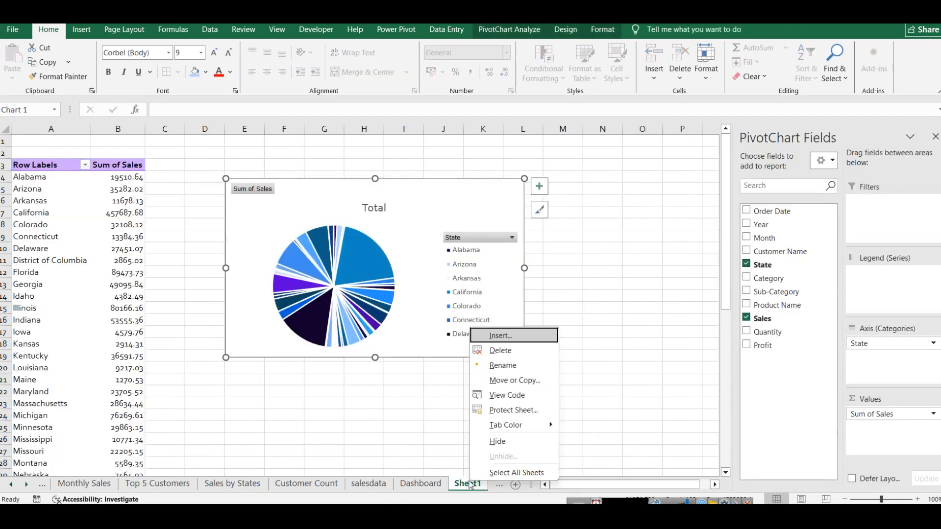
left_click(501, 372)
type("statewise")
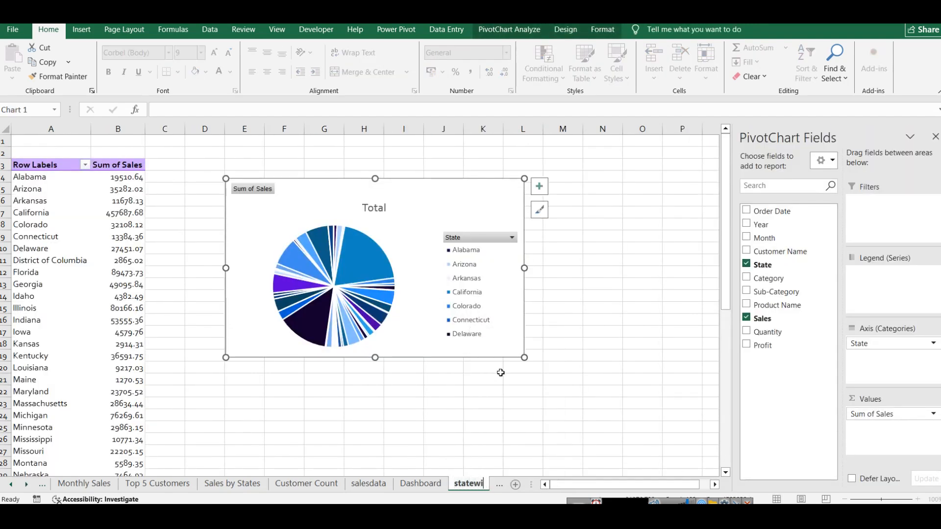
key("Return")
type("sales")
left_click(498, 378)
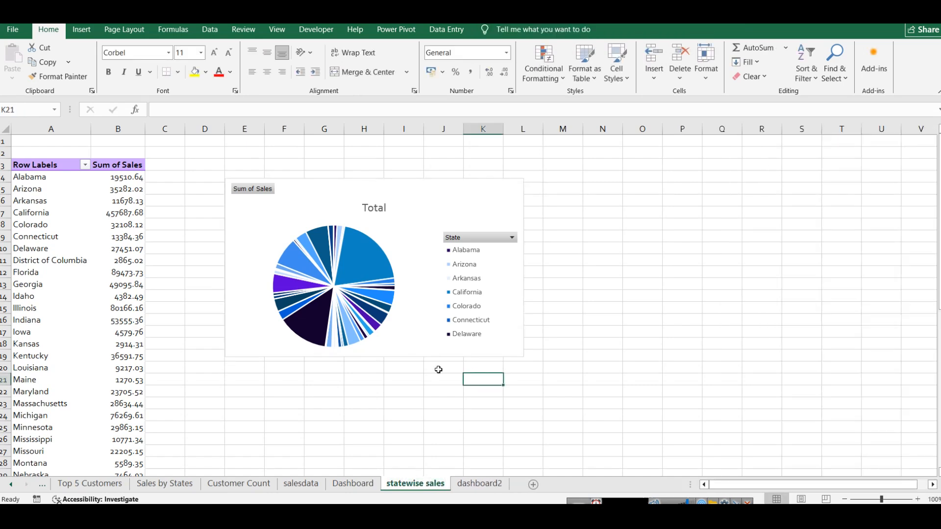
Step: Move the pie chart from the statewise sales sheet to dashboard2, placing it over about columns B to I, rows 6 to 21
left_click(434, 193)
key("ctrl+x")
left_click(479, 484)
key("ctrl+v")
left_click_drag(584, 363, 133, 164)
left_click(625, 282)
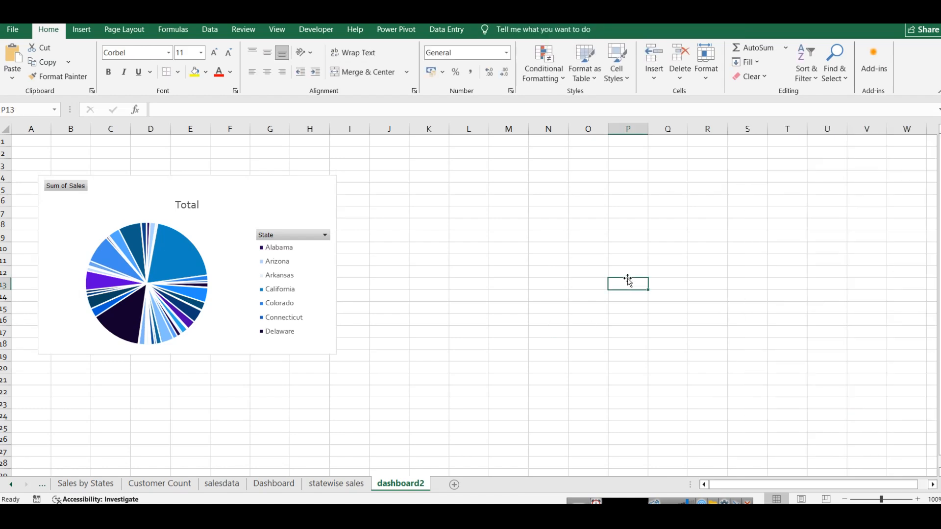
left_click_drag(210, 196, 220, 224)
left_click(466, 201)
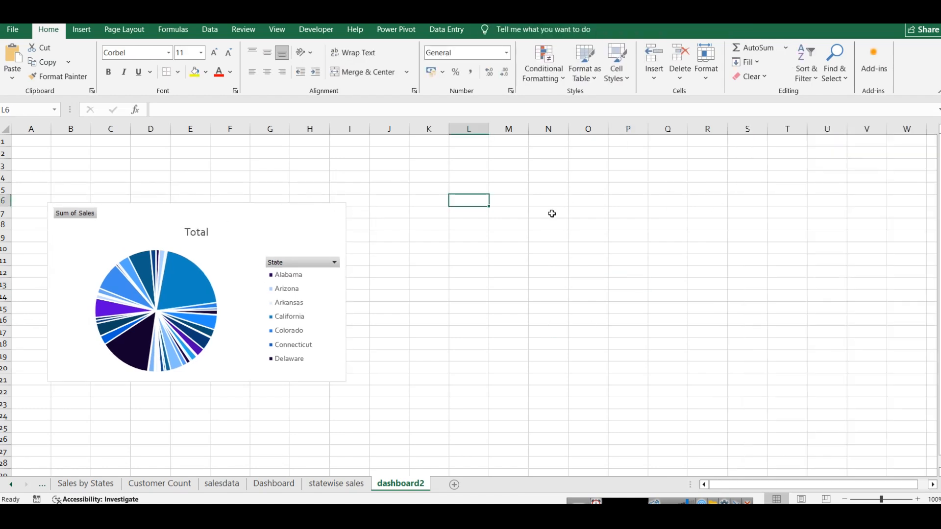
Step: Draw a rounded rectangle about 34.3 cm wide and 2.5 cm high above the chart, containing the text "STATE WISE SALES & PROFIT ANALYSIS"
left_click(82, 30)
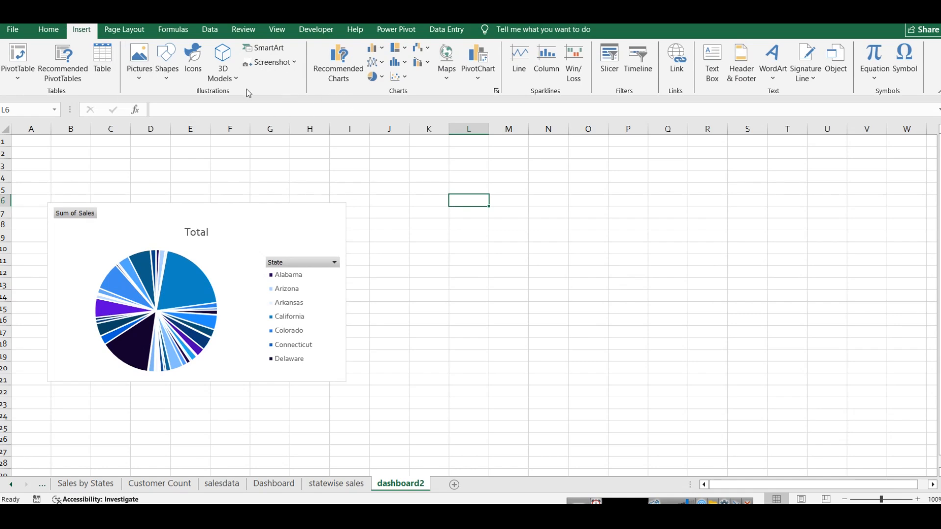
left_click(167, 68)
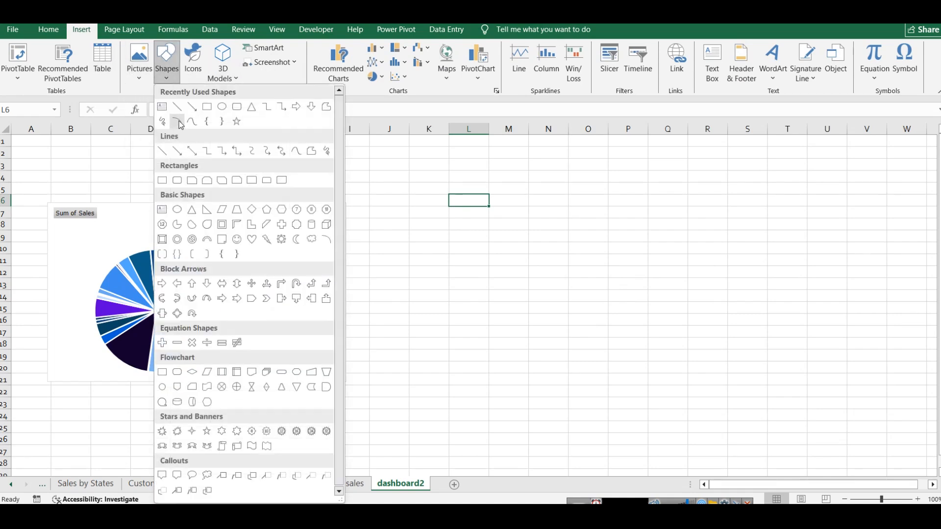
left_click(89, 140)
left_click_drag(151, 170, 895, 170)
left_click_drag(194, 164, 163, 160)
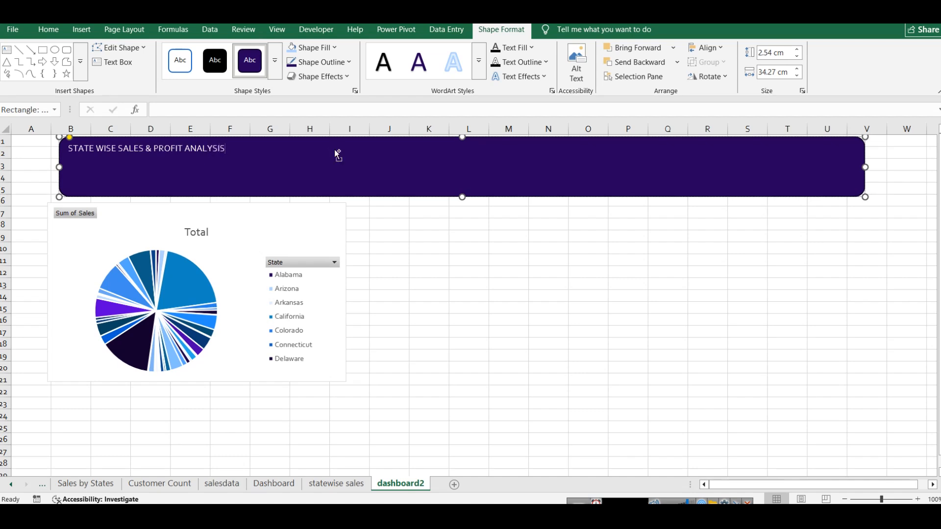
Step: Format the banner text as 44 pt bold, centered horizontally and vertically within the shape
key("ctrl+a")
key("ctrl+shift+period")
key("ctrl+shift+period")
key("ctrl+shift+period")
key("ctrl+shift+period")
key("ctrl+shift+period")
key("ctrl+shift+period")
key("ctrl+shift+period")
key("ctrl+shift+period")
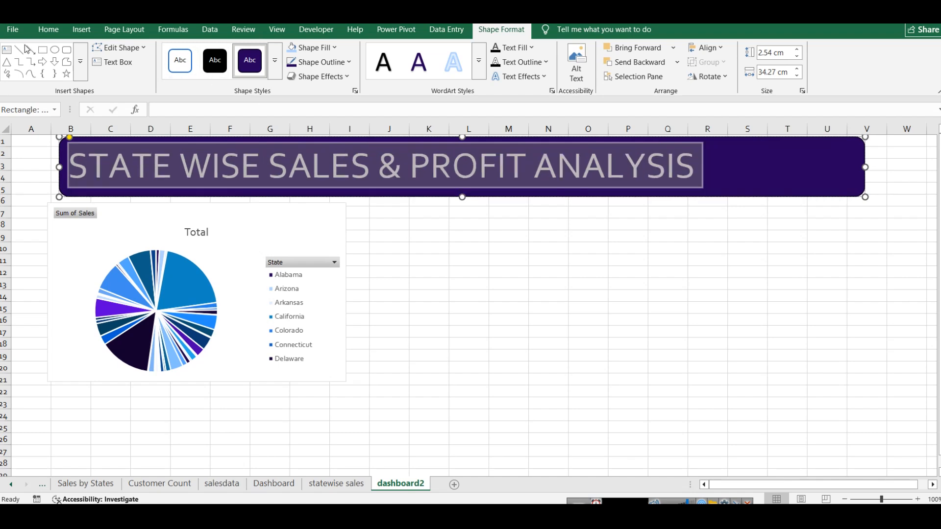
left_click(49, 29)
left_click(267, 52)
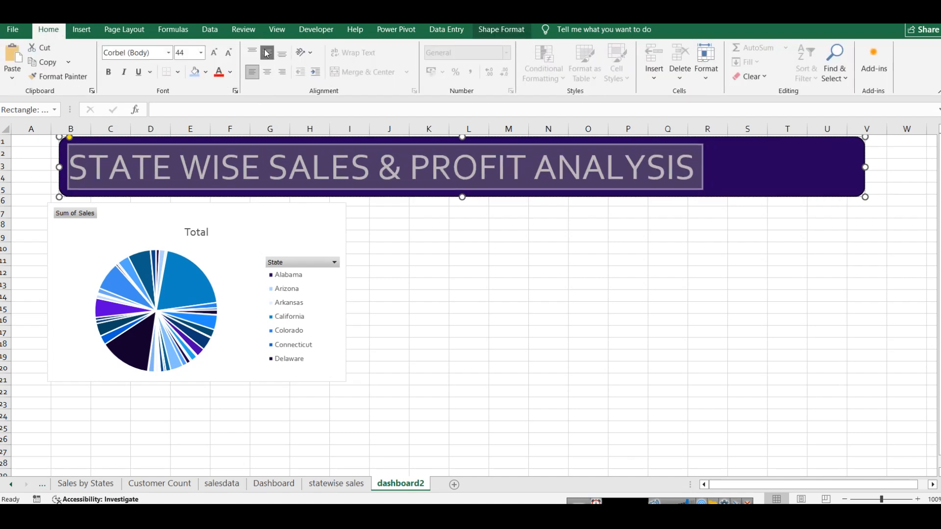
left_click(267, 72)
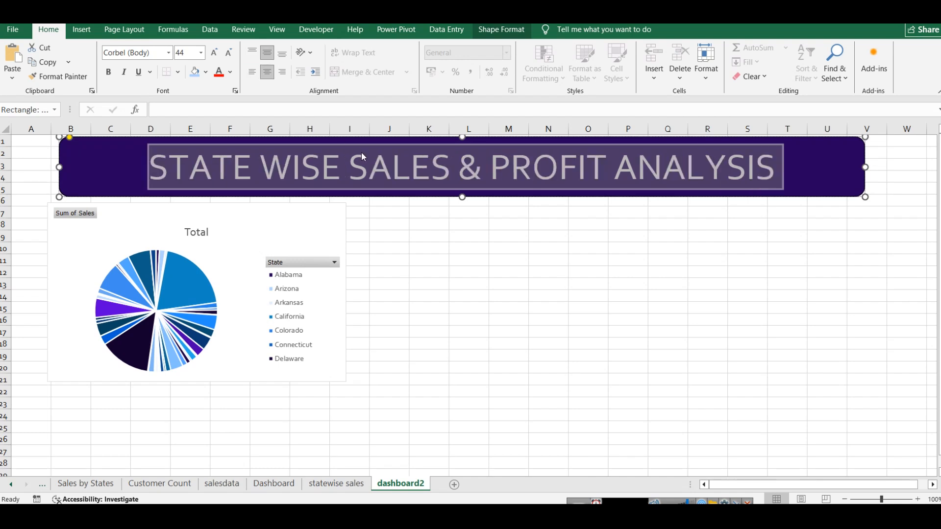
key("ctrl+b")
left_click(503, 294)
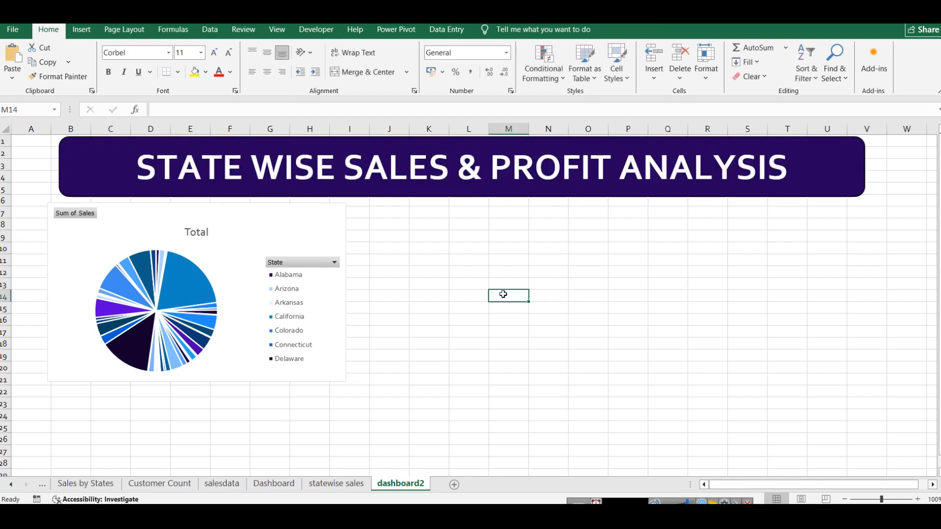
Step: Shorten the banner so it ends at row 4 and reduce its text size to 32 pt
left_click(449, 191)
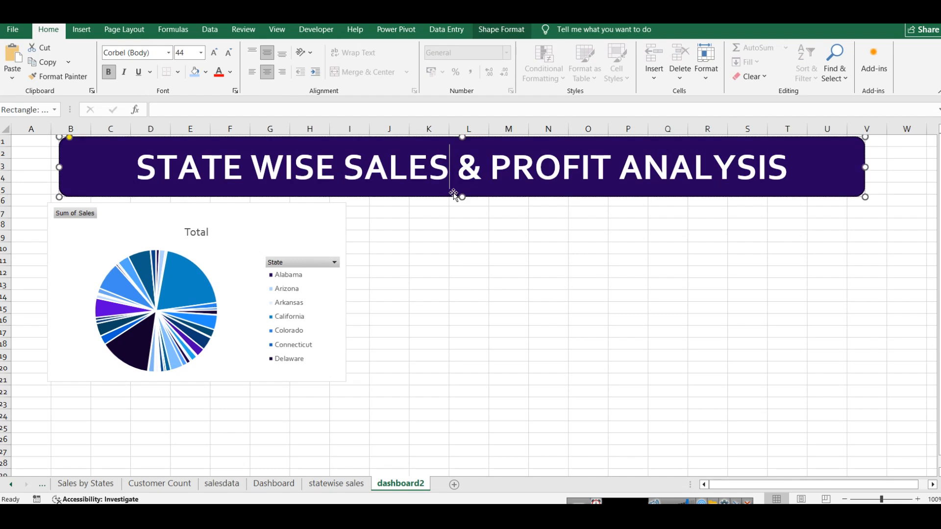
left_click_drag(461, 196, 462, 179)
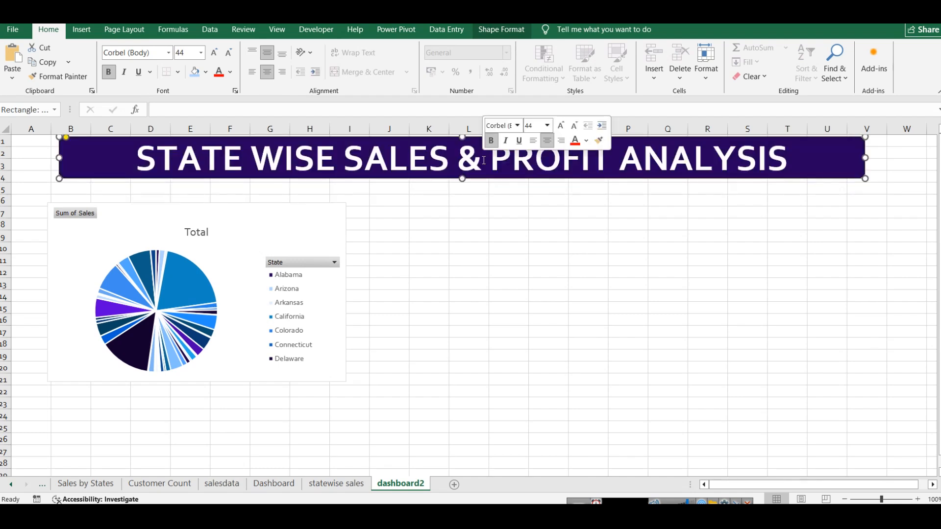
triple_click(484, 161)
key("ctrl+shift+comma")
key("ctrl+shift+comma")
key("ctrl+shift+comma")
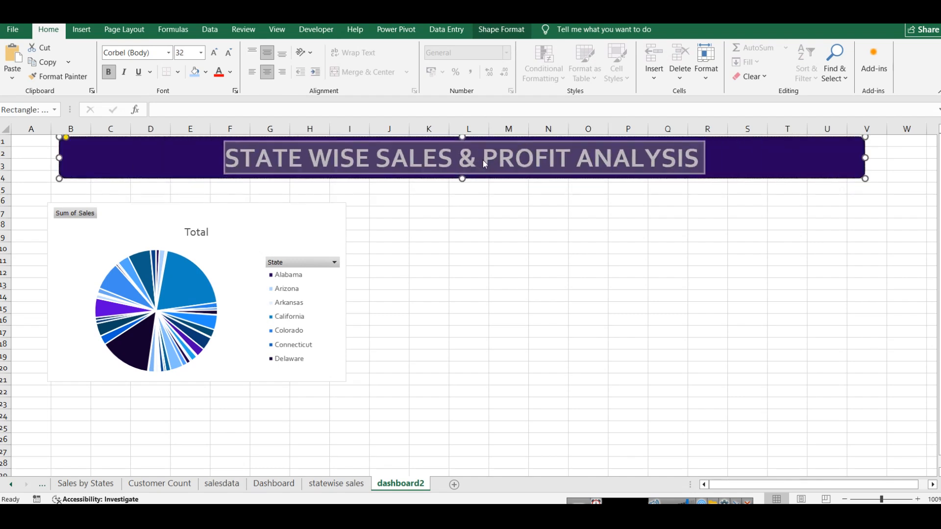
left_click(548, 296)
Step: Fill the banner with dark blue and extend its left edge to line up with the pie chart
left_click(830, 157)
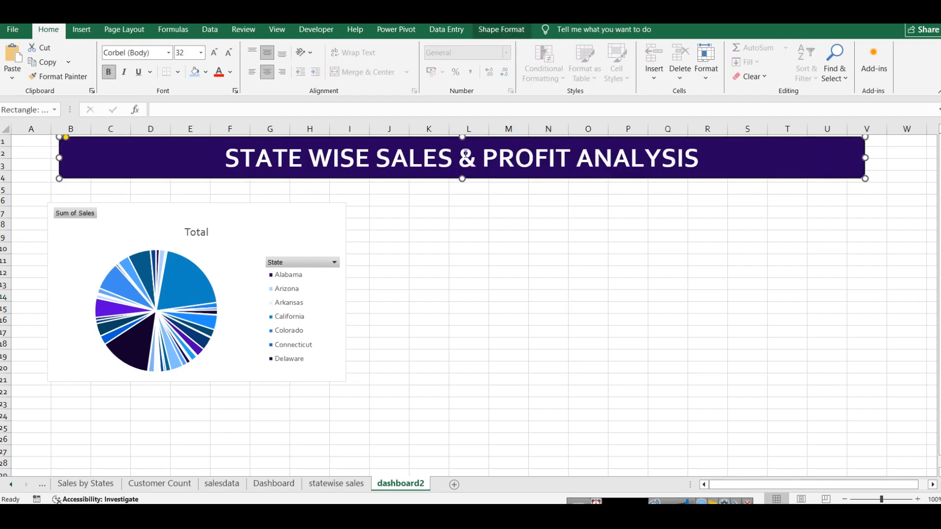
left_click(206, 71)
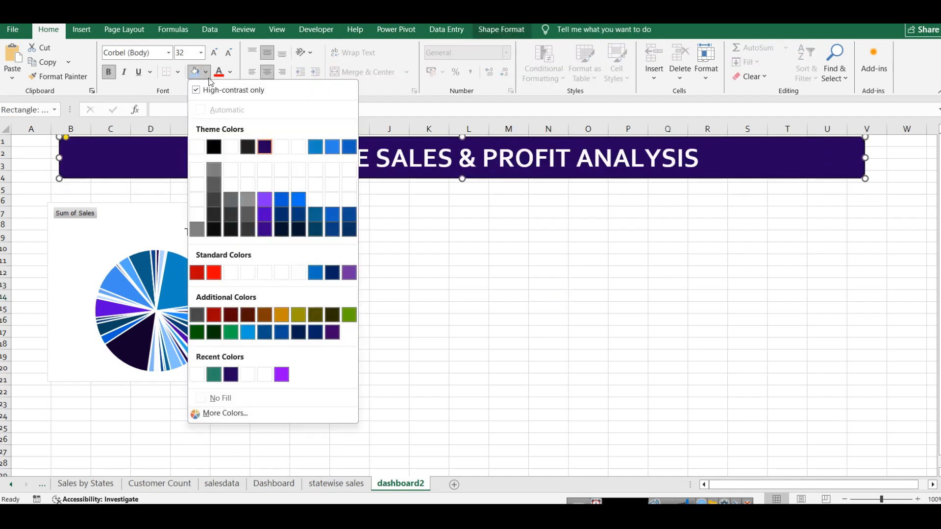
left_click(303, 217)
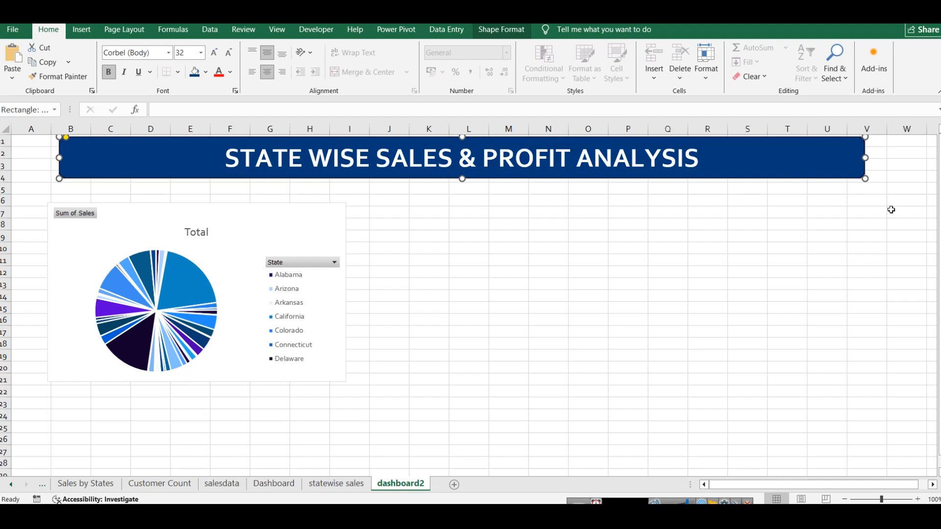
left_click(916, 249)
left_click(59, 158)
left_click_drag(59, 158, 50, 157)
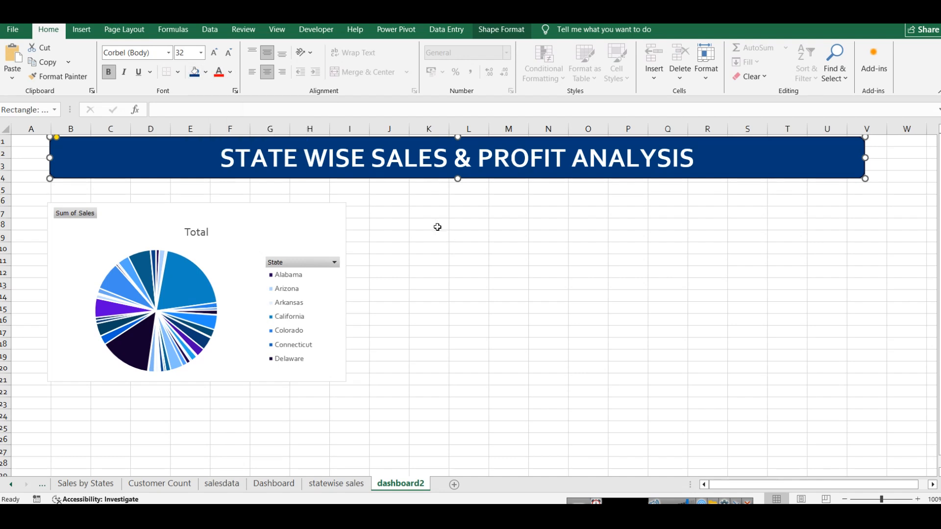
Step: Change the pie chart's title to "Sales by State"
left_click(260, 212)
double_click(198, 231)
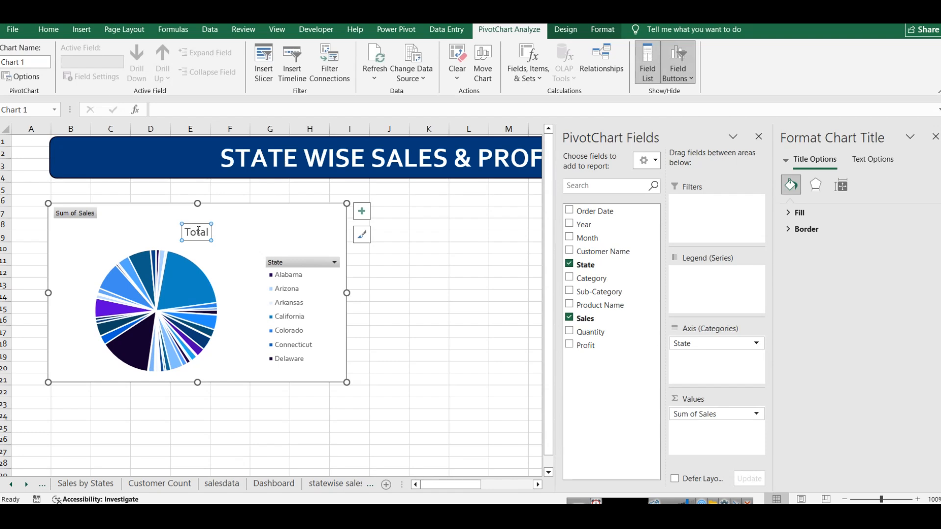
double_click(198, 231)
type("Sales by")
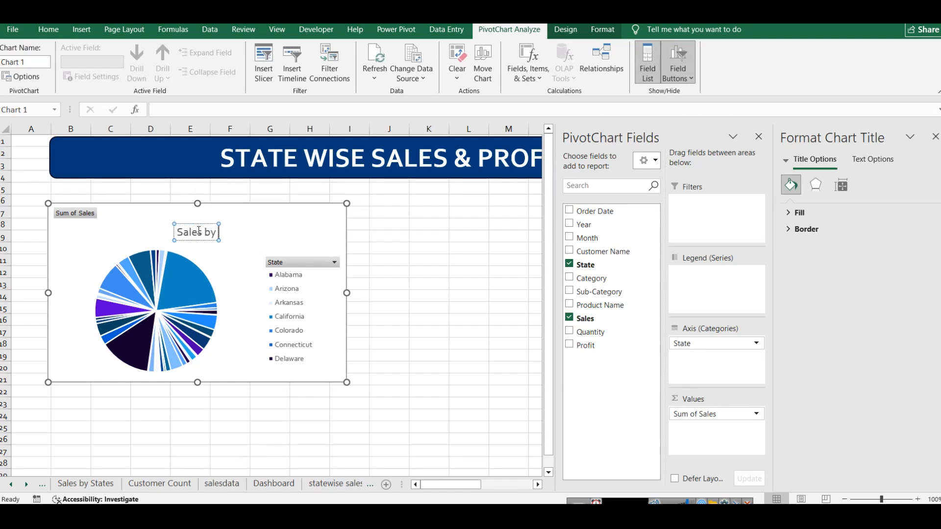
type(" State")
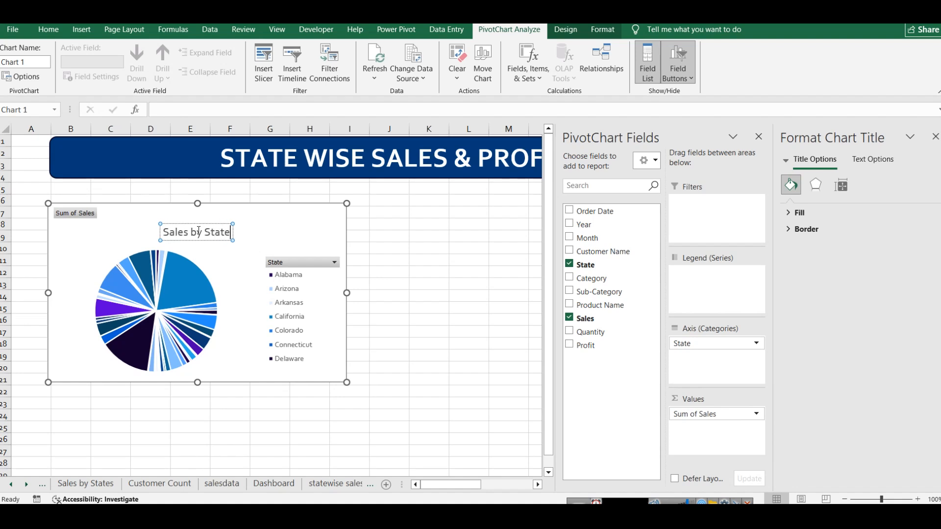
left_click(445, 265)
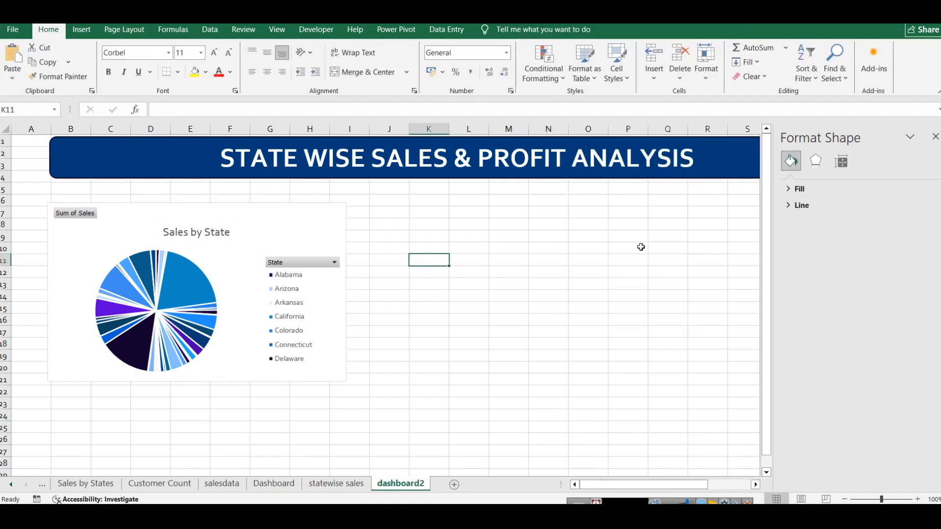
Step: Review the layout of the existing Dashboard sheet without its side panes and return to dashboard2
left_click(336, 483)
left_click(269, 485)
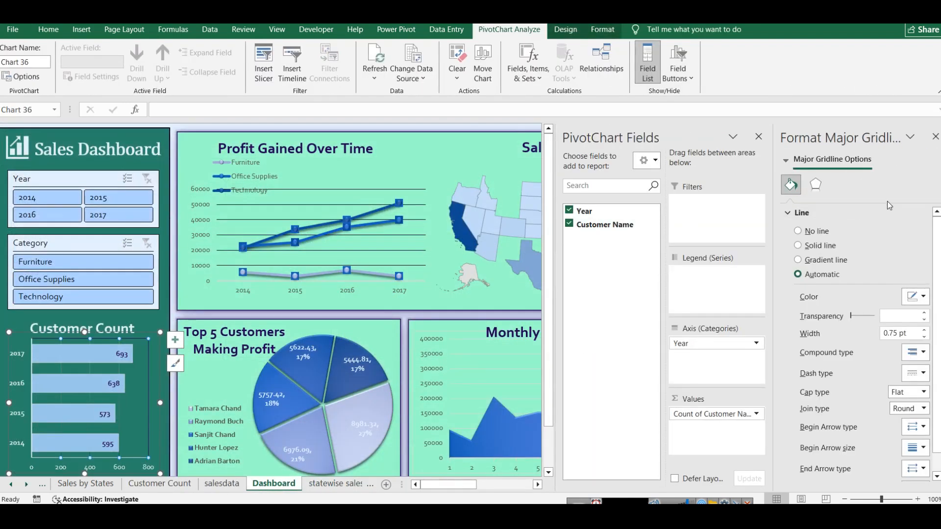
left_click(935, 136)
left_click(935, 136)
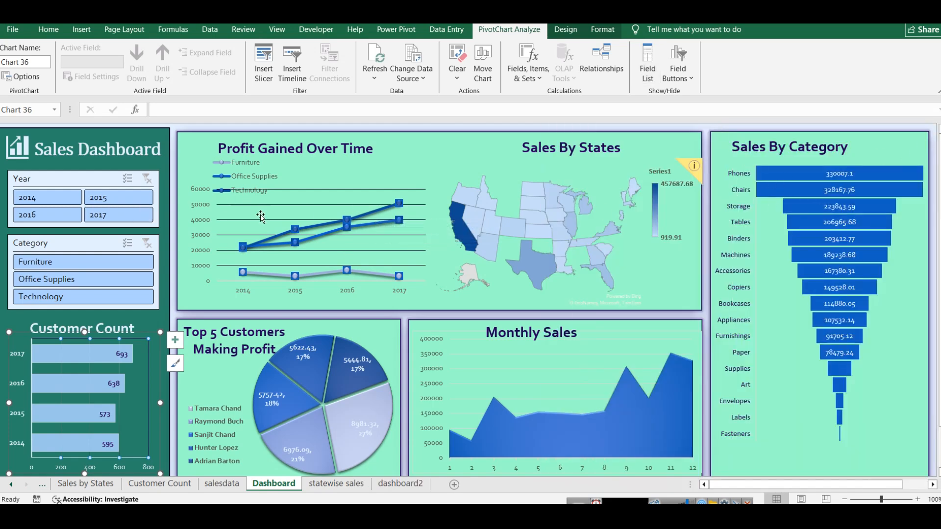
left_click(401, 484)
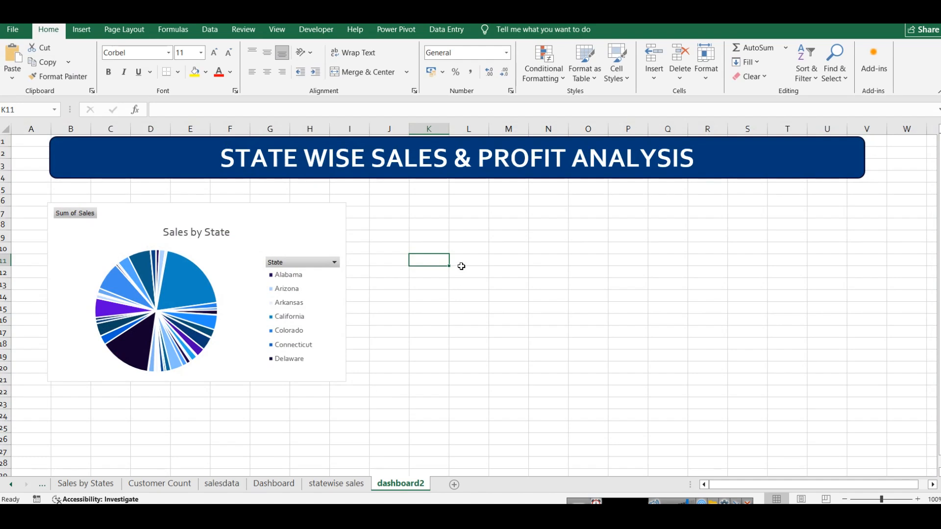
Step: Draw a rectangle about 10.1 cm wide and 9.46 cm high in the empty area right of the pie chart
left_click(777, 165)
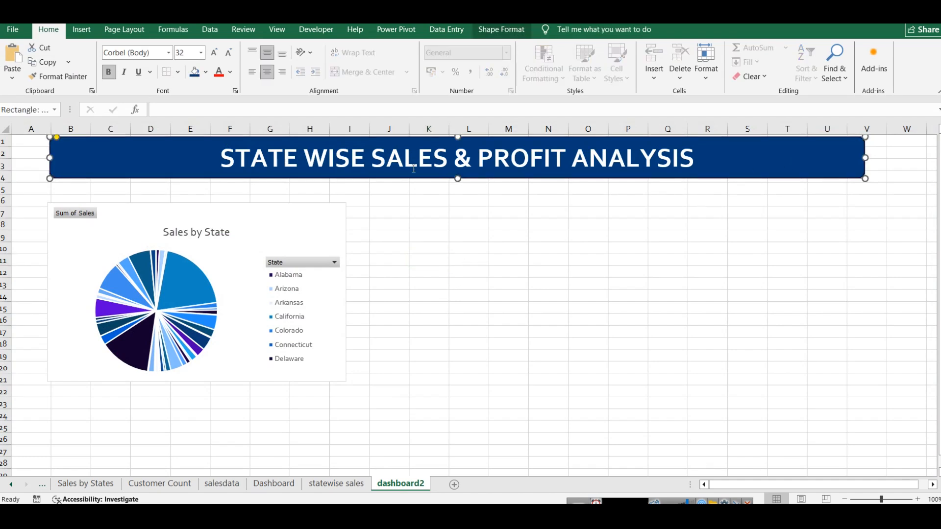
left_click(82, 29)
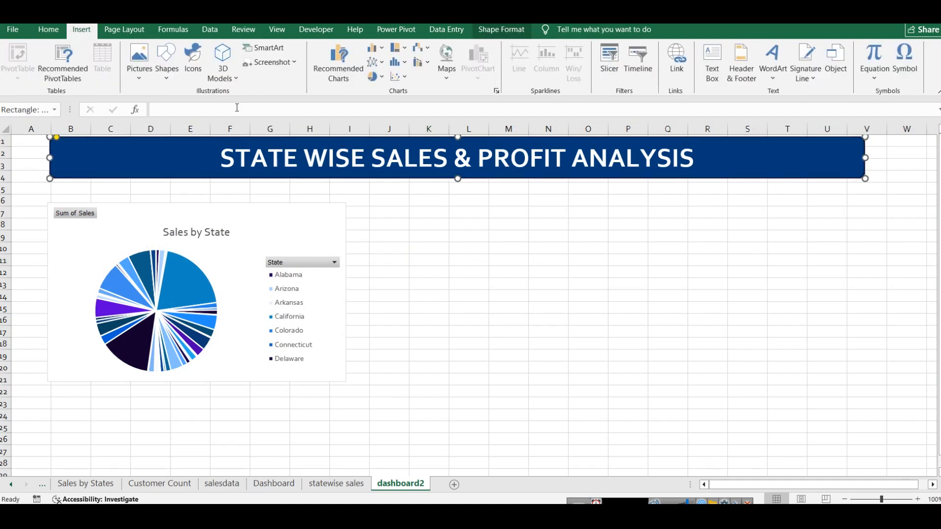
left_click(169, 78)
left_click(221, 110)
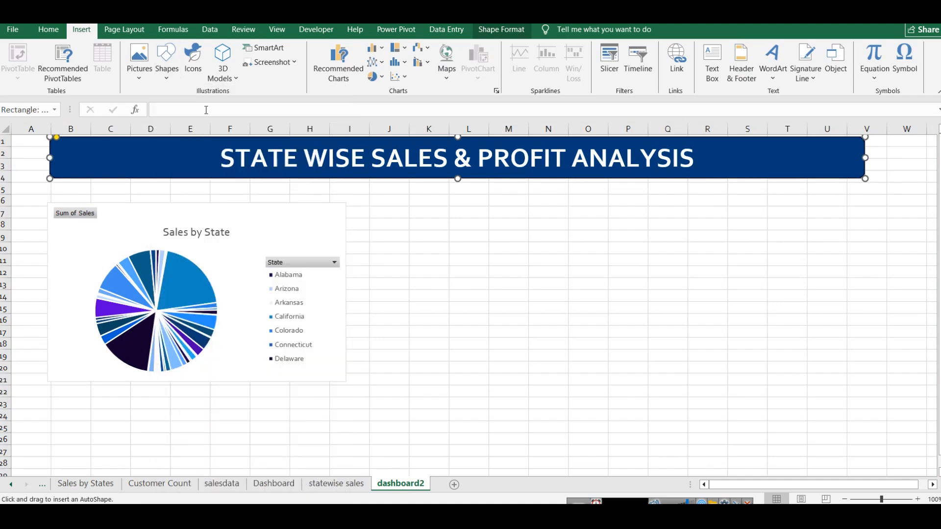
mouse_move(612, 207)
left_mouse_down()
mouse_move(664, 250)
mouse_move(863, 472)
mouse_move(851, 441)
left_mouse_up()
Step: Reshape the rectangle into a tall, narrow side panel below the banner, spanning about columns T to W and rows 5 to 28
mouse_move(811, 378)
left_mouse_down()
mouse_move(871, 340)
mouse_move(878, 353)
left_mouse_up()
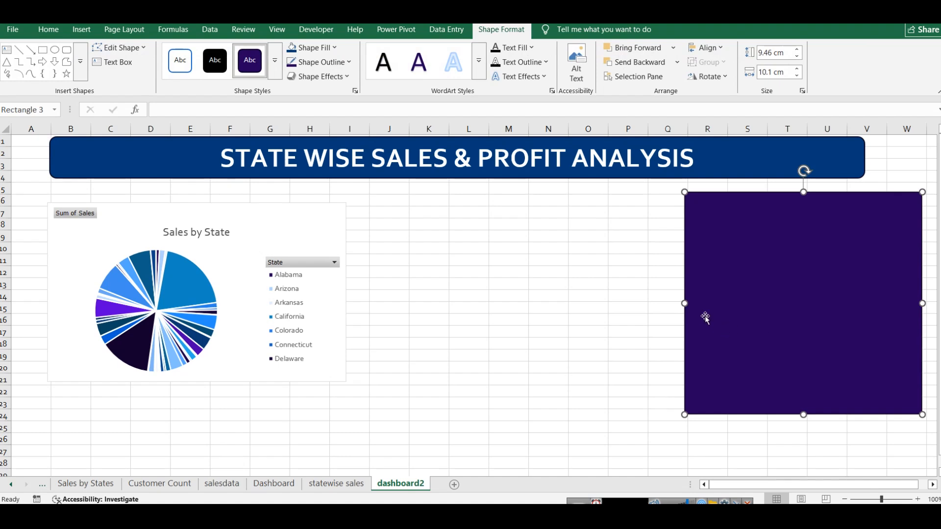
left_click_drag(685, 303, 749, 301)
left_click_drag(818, 404, 838, 467)
left_click(632, 309)
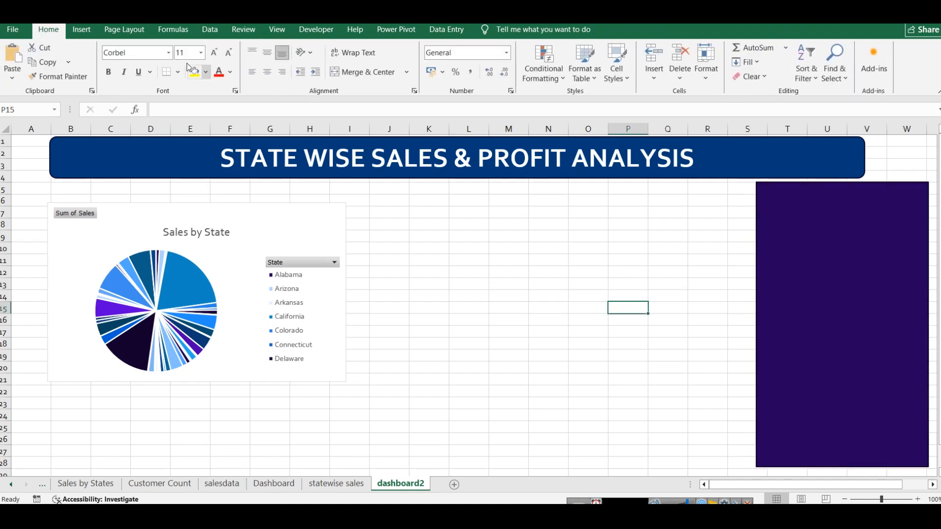
Step: Add the text "Sales Analysis Dashboard" inside the side panel rectangle
left_click(81, 29)
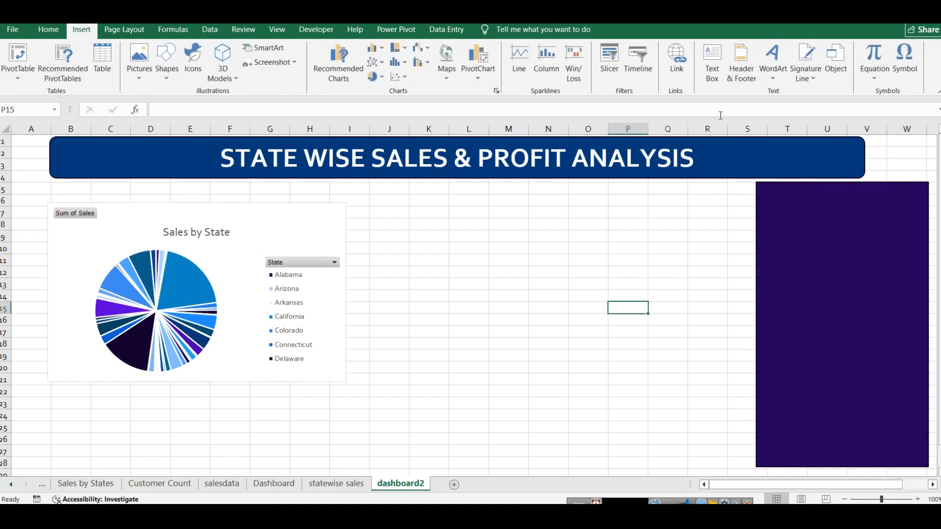
left_click(712, 61)
left_click(799, 236)
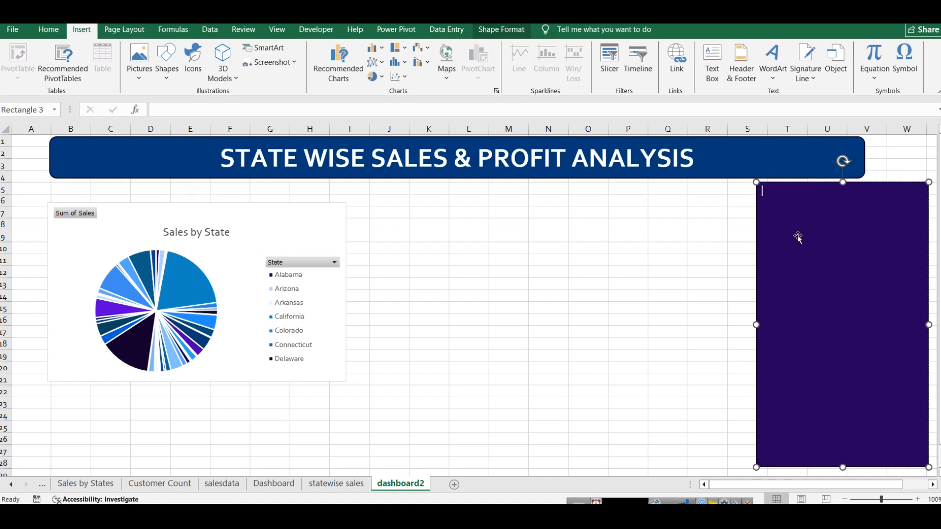
type("asdsad")
key("ctrl+a")
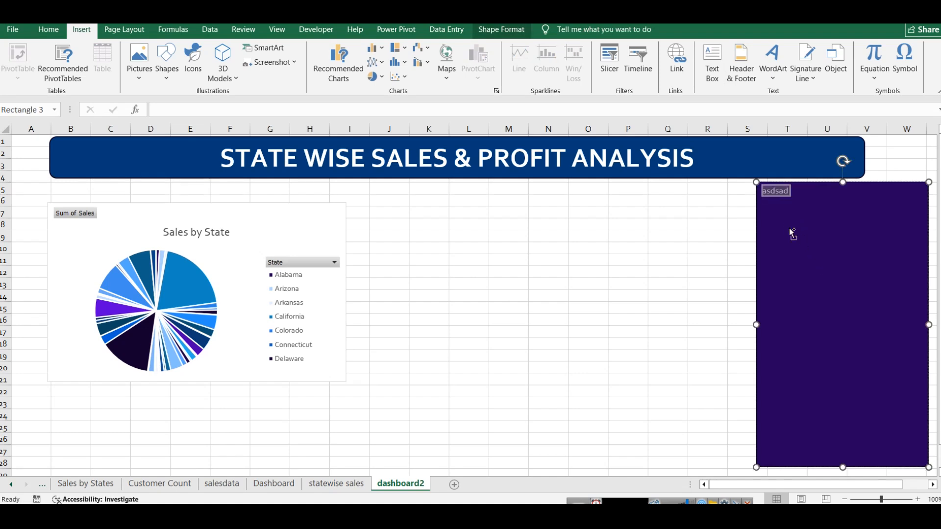
type("Sales Analysis Dashboar")
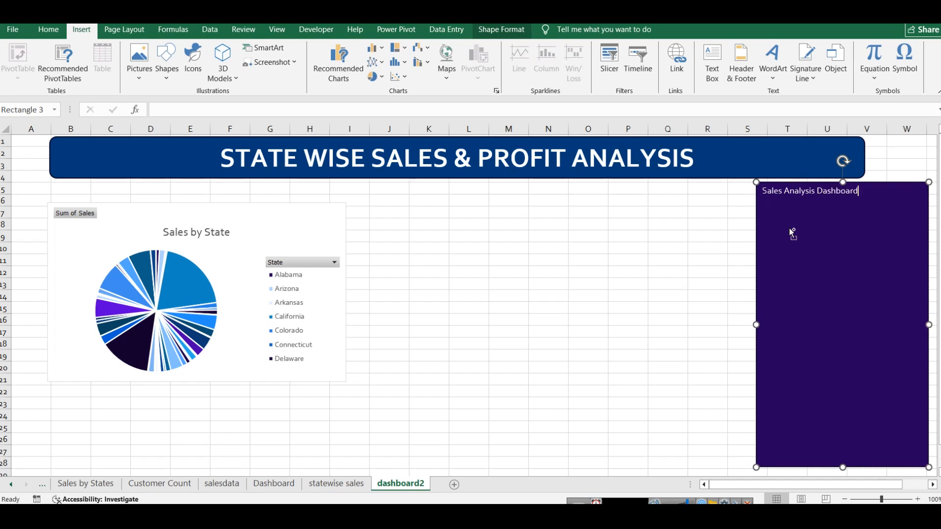
Step: Center the side panel's heading text horizontally and enlarge it to 18 pt
key("ctrl+a")
left_click(49, 29)
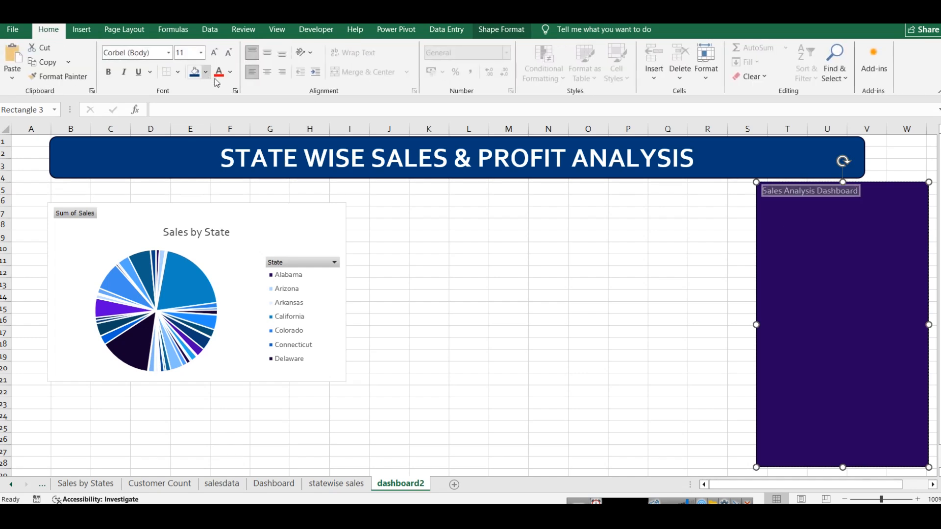
left_click(267, 72)
key("ctrl+shift+period")
key("ctrl+shift+period")
key("ctrl+shift+period")
key("ctrl+shift+period")
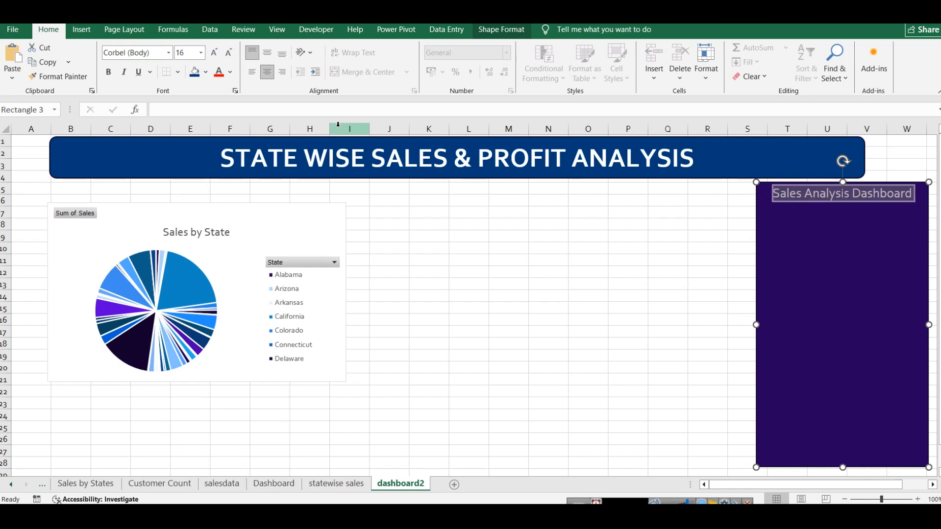
left_click(636, 288)
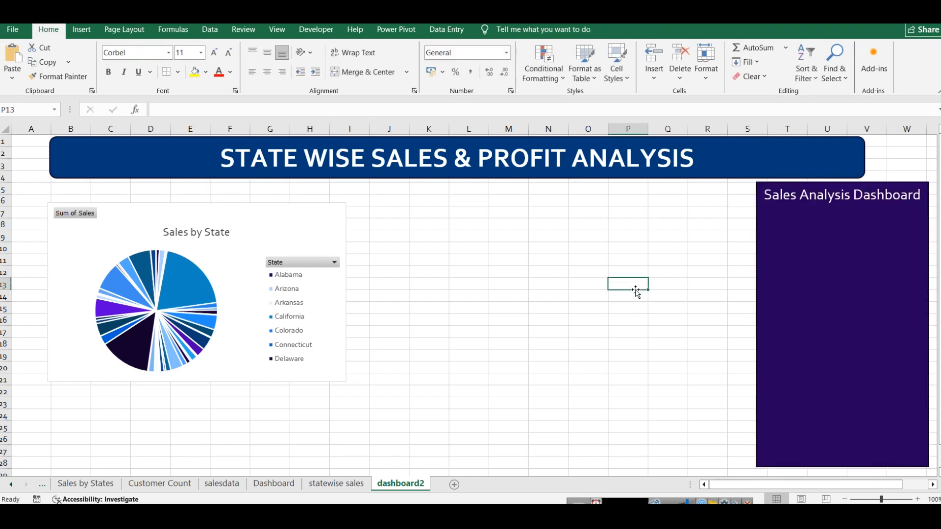
Step: Fill the side panel rectangle with the medium blue theme color
left_click(877, 274)
left_click(207, 72)
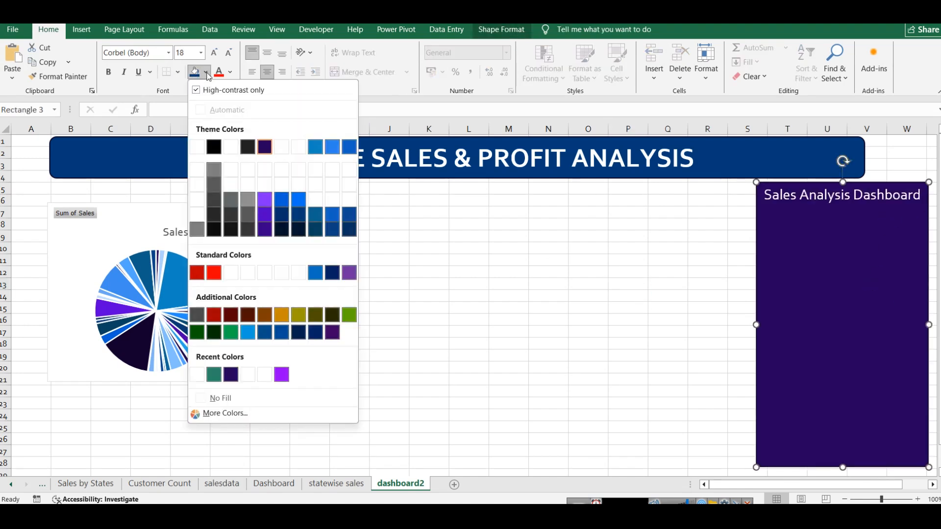
left_click(315, 147)
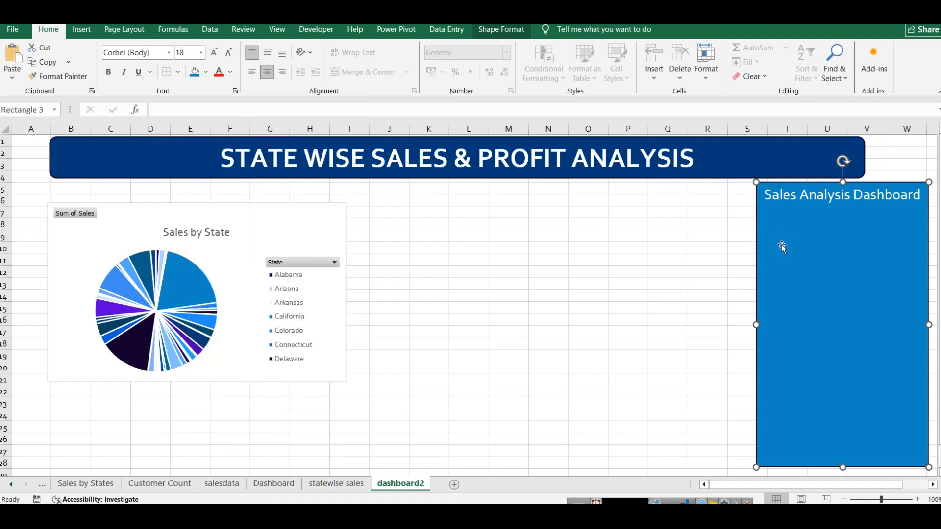
left_click(717, 271)
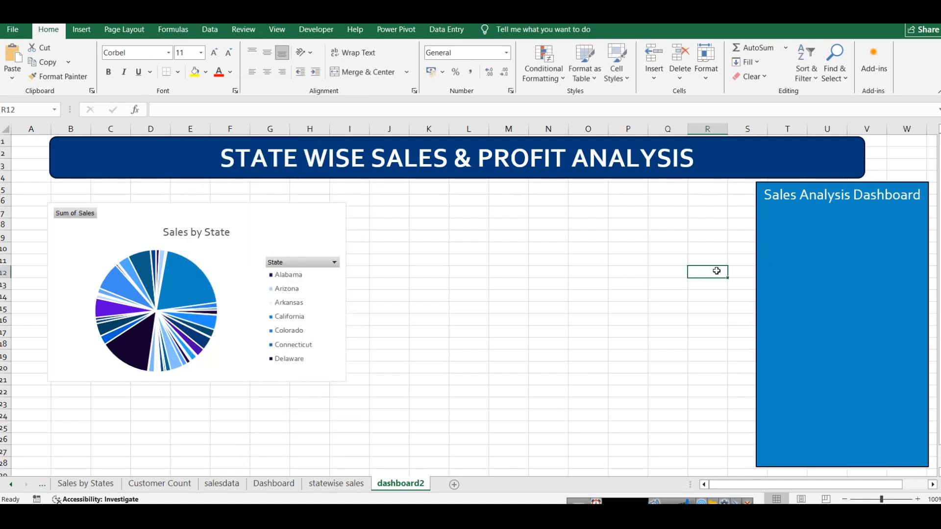
Step: Extend the banner's right edge to line up with the right side of the side panel
left_click(855, 169)
left_click_drag(865, 157, 931, 156)
left_click(855, 289)
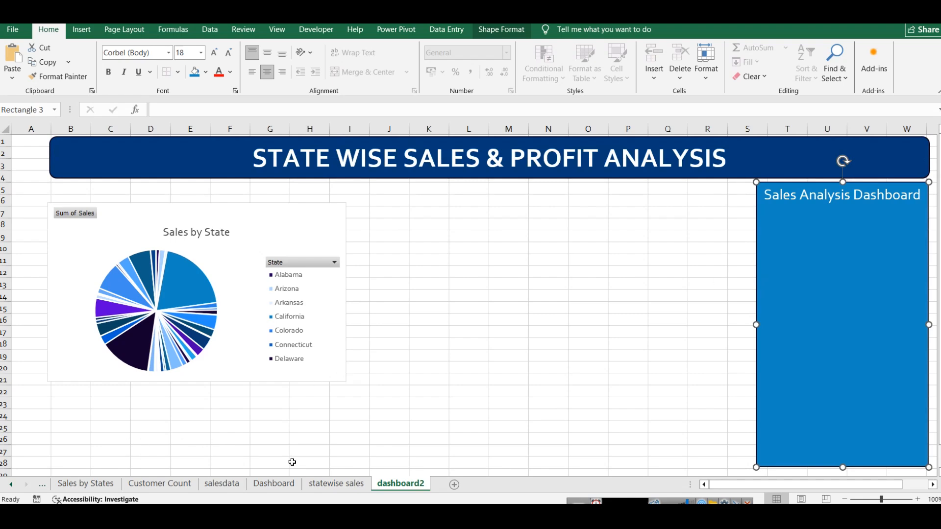
Step: Insert Month, State, Category and Sub-Category slicers for the pivot table on the statewise sales sheet
left_click(336, 484)
left_click(109, 165)
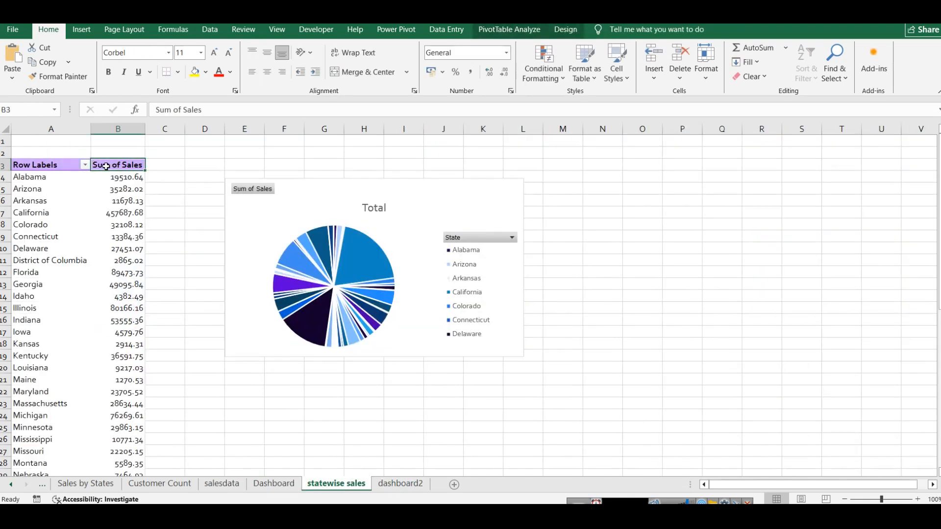
key("ctrl+shift+Down")
key("ctrl+shift+Left")
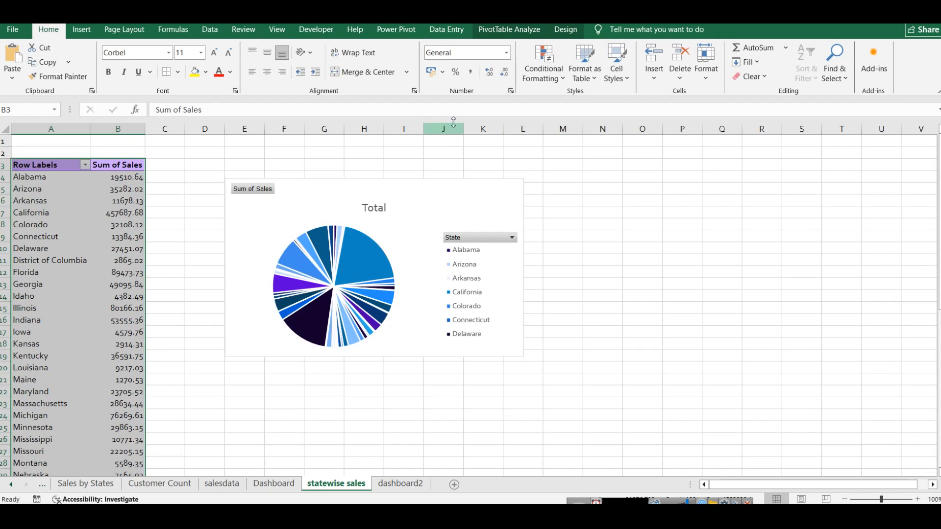
left_click(488, 30)
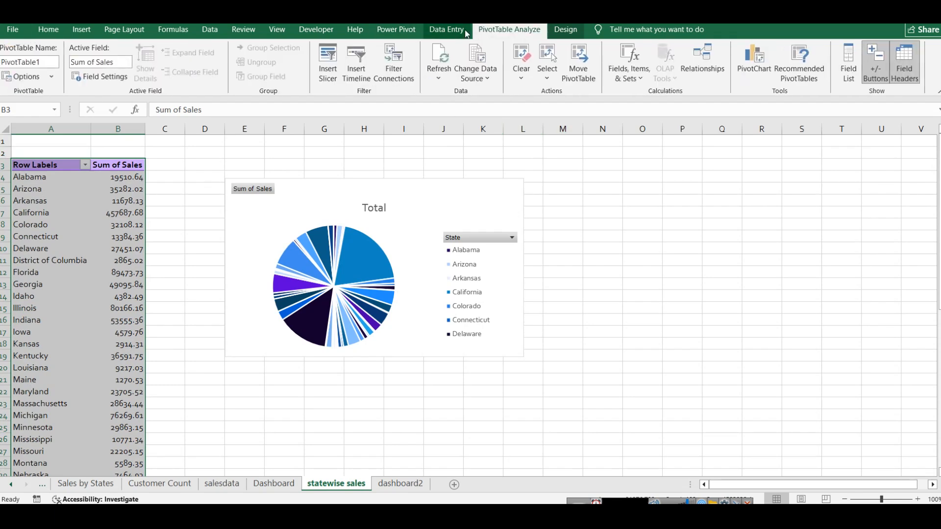
left_click(328, 71)
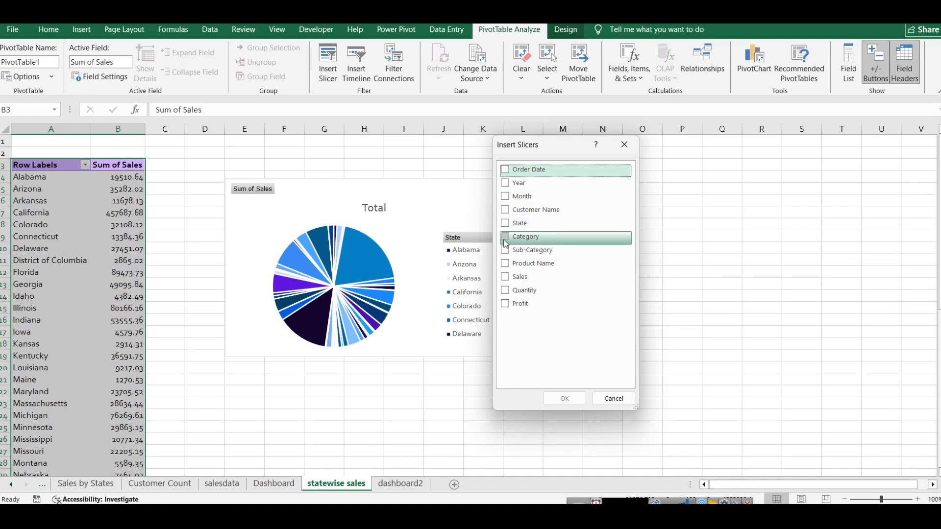
left_click(505, 236)
left_click(505, 223)
left_click(504, 200)
left_click(506, 250)
left_click(560, 398)
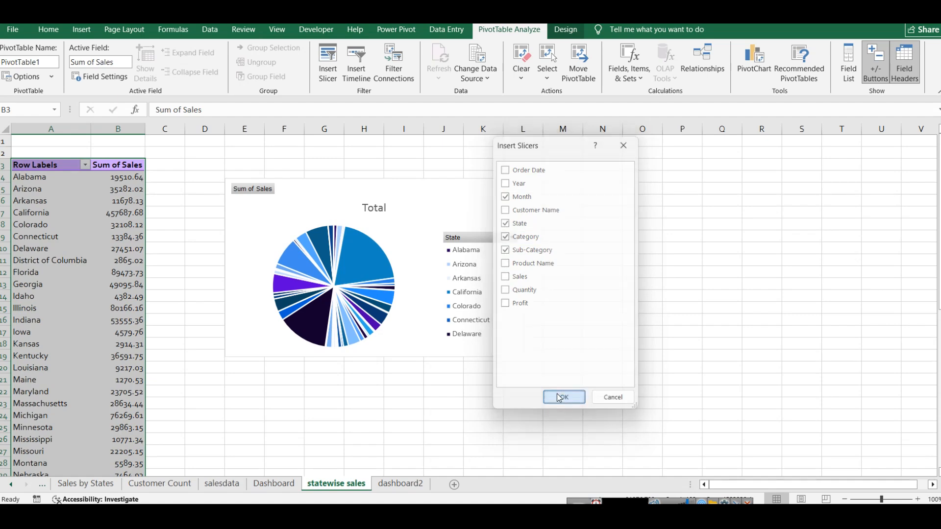
key("Escape")
Step: Move the Sub-Category slicer clear of the other slicers, apply the blue style from the Dark group, and clear its filter
left_click_drag(524, 287, 639, 222)
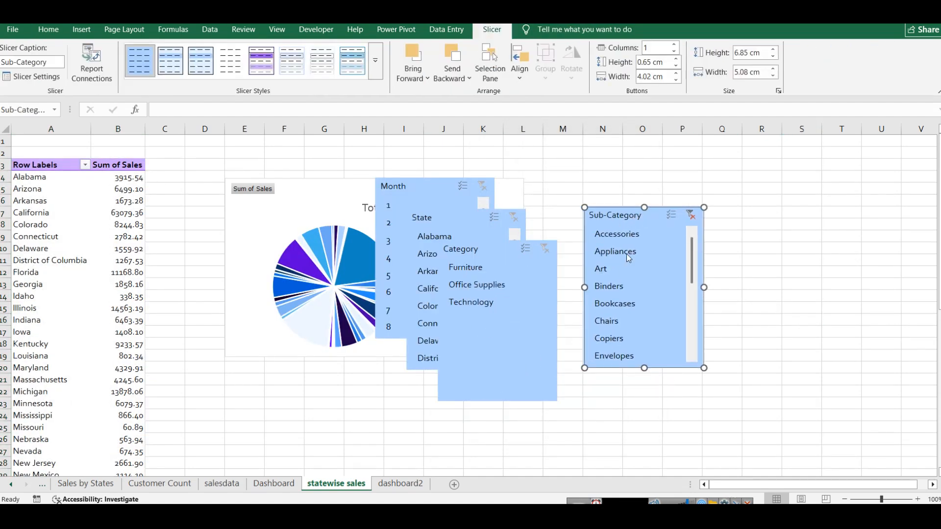
left_click(352, 60)
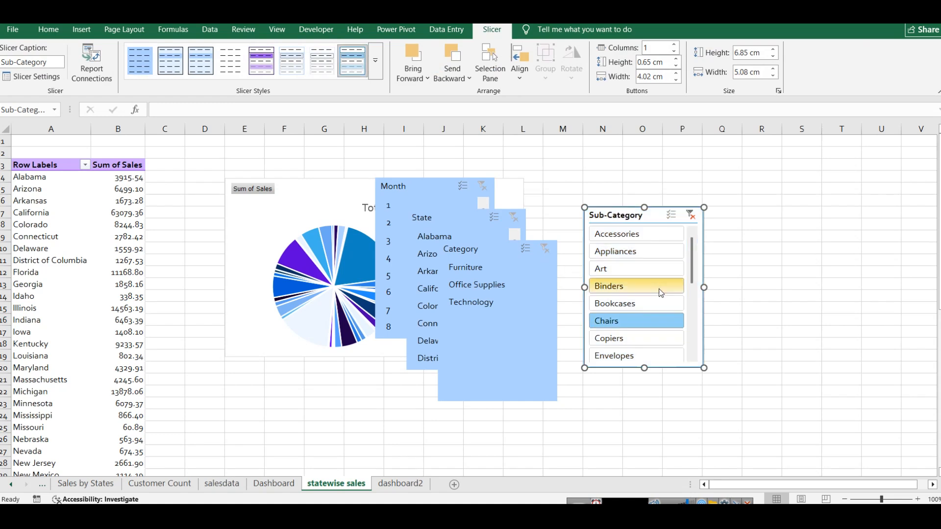
left_click(269, 66)
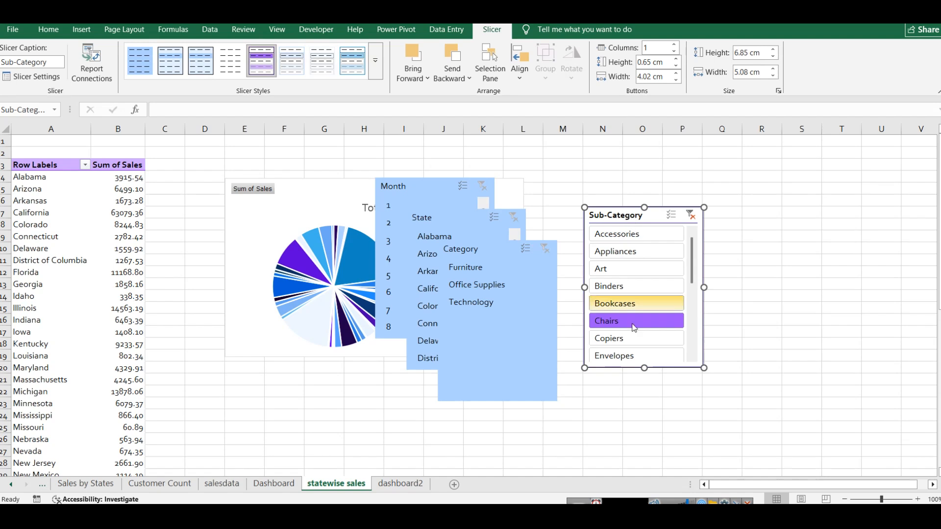
left_click(372, 65)
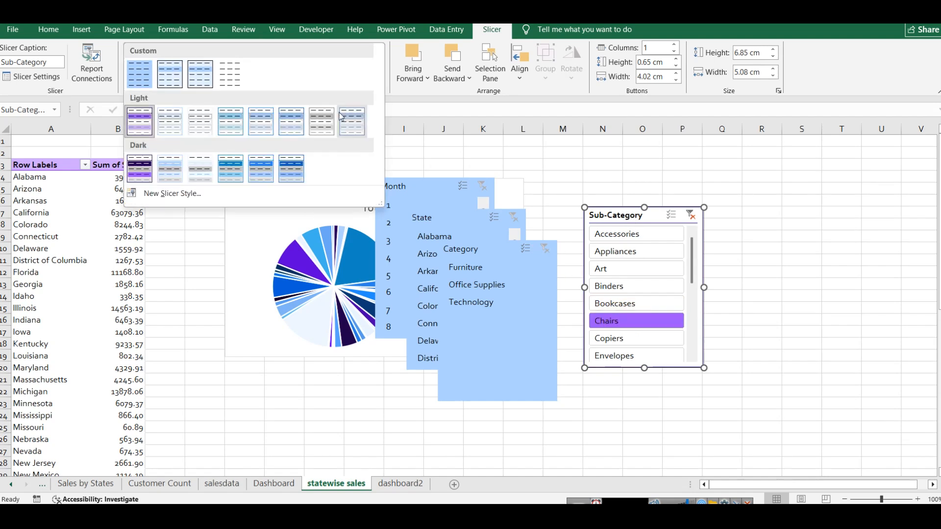
left_click(234, 157)
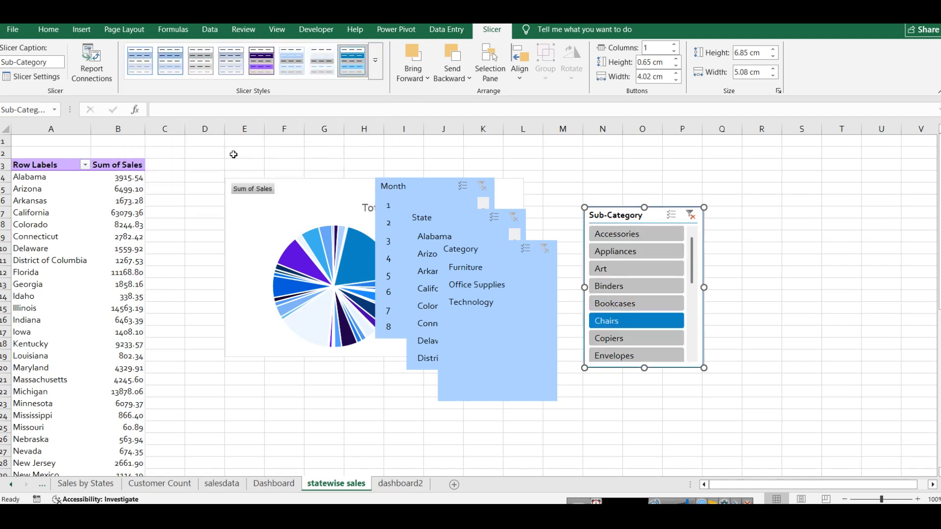
left_click(691, 214)
Step: Apply the same blue style used on the Sub-Category slicer to the Category, State and Month slicers
left_click(503, 256)
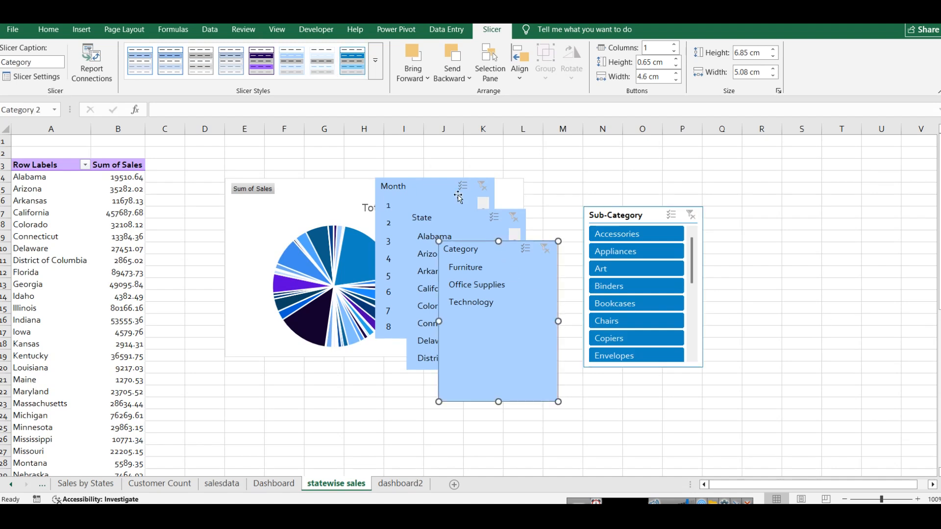
left_click(352, 60)
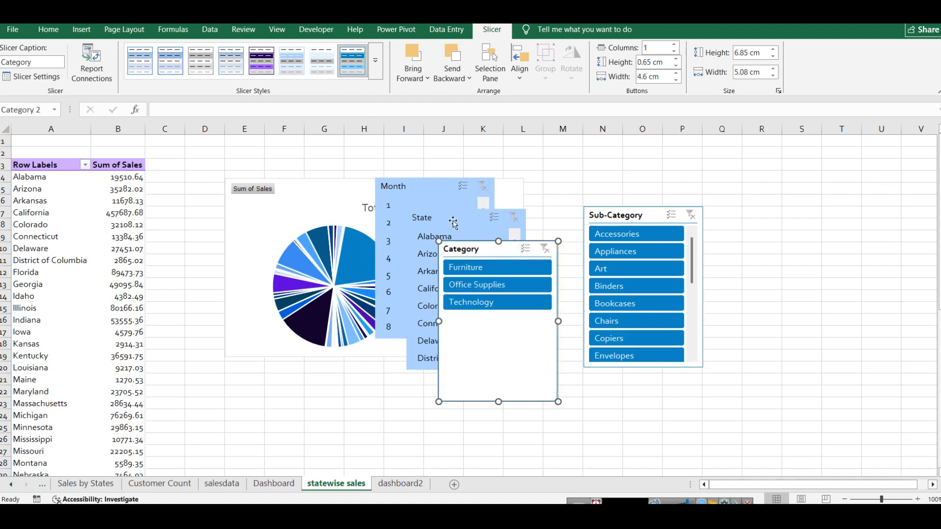
left_click(451, 219)
left_click(346, 66)
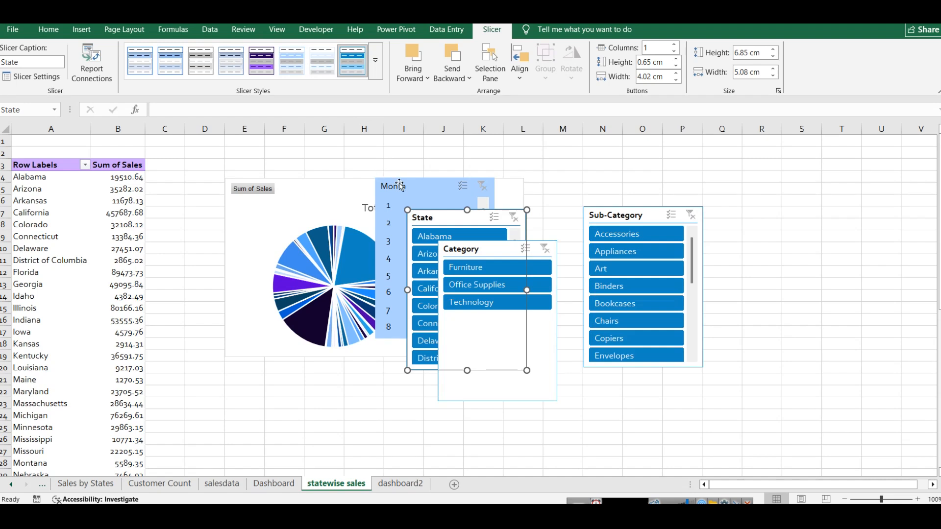
left_click(400, 187)
left_click(351, 61)
left_click(760, 289)
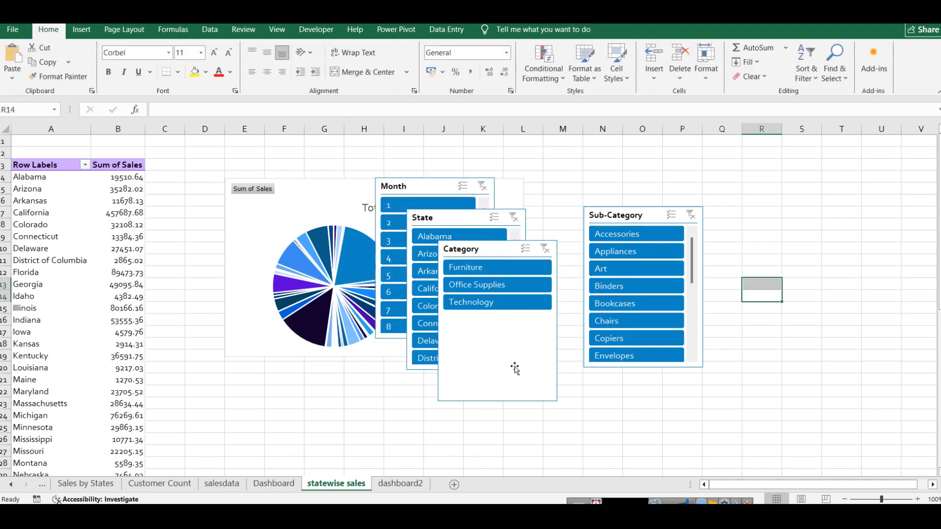
Step: Shorten the Category slicer to about 3.8 cm high and test it by filtering on Office Supplies and clearing the filter
left_click(497, 400)
left_click_drag(497, 400, 496, 333)
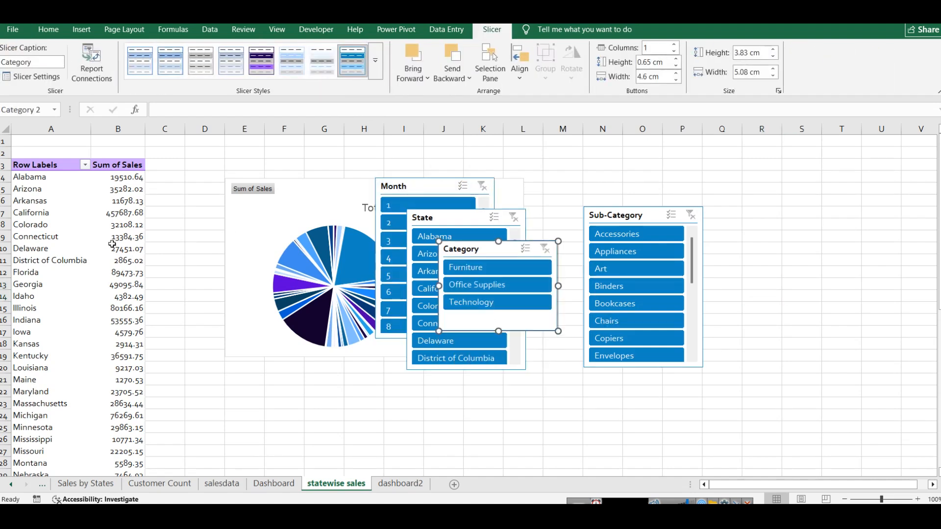
left_click(468, 286)
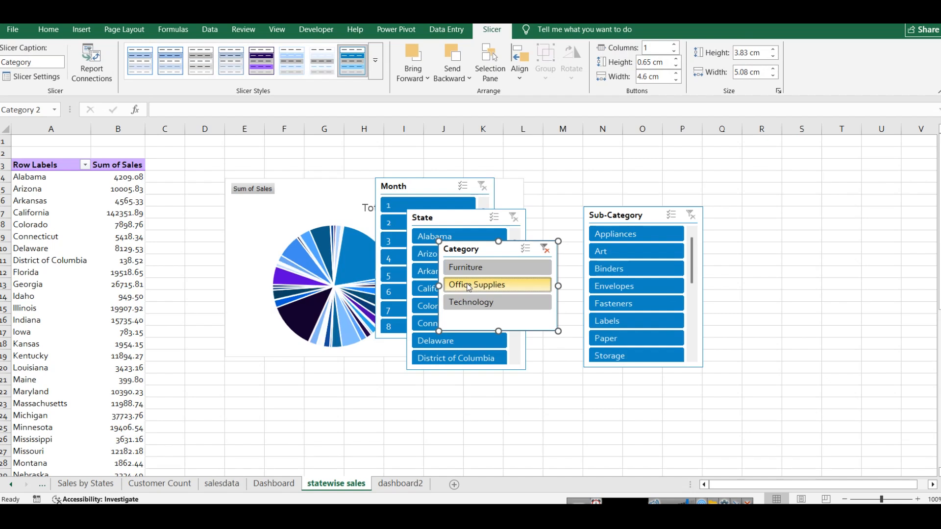
left_click(546, 250)
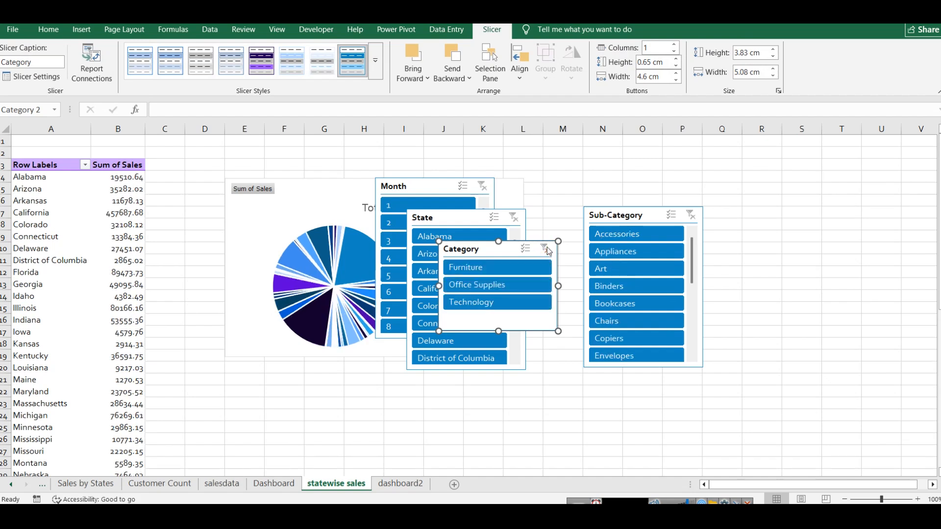
Step: Copy the Sub-Category, Category, State and Month slicers together onto the dashboard2 sheet
left_click(632, 216)
left_click(471, 249, "ctrl")
left_click(438, 211, "ctrl")
left_click(422, 187, "ctrl")
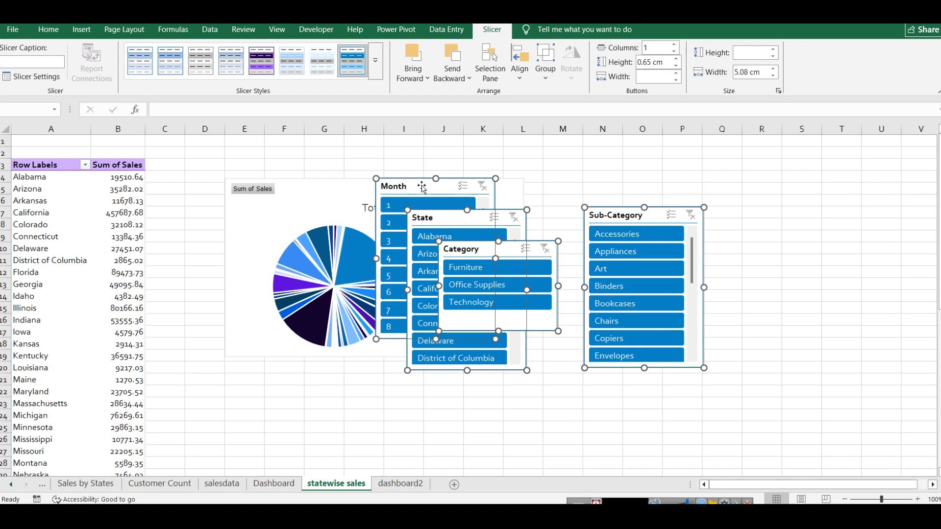
left_click(401, 483)
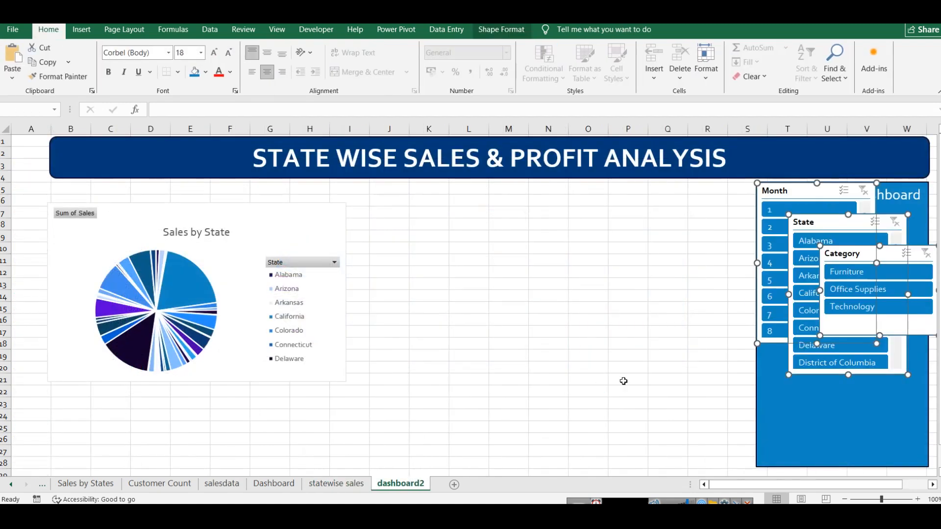
Step: Narrow the slicers and arrange Month and State side by side below the side panel's title, with Category beneath them
left_click_drag(833, 331, 773, 466)
left_click_drag(879, 425, 832, 425)
left_click_drag(839, 215, 857, 329)
left_click_drag(792, 191, 802, 215)
left_click_drag(888, 286, 809, 285)
left_click_drag(866, 338, 871, 220)
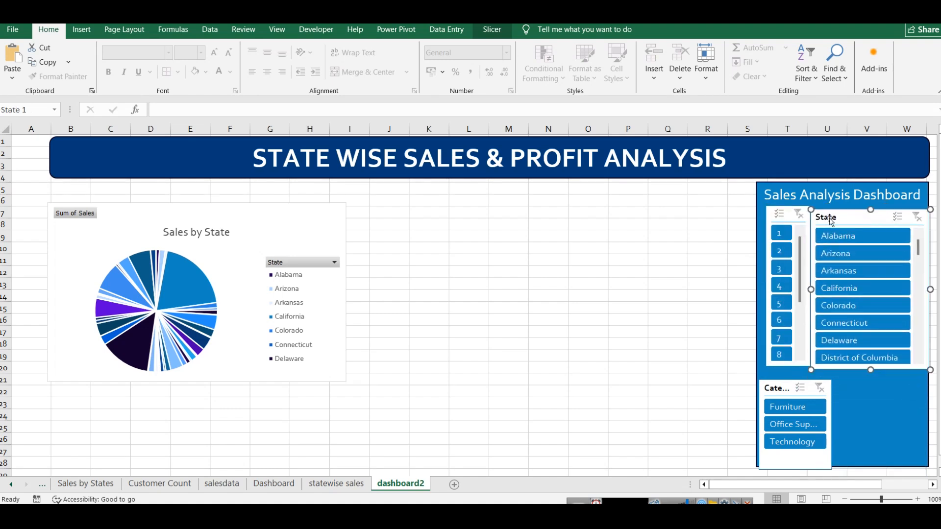
Step: Narrow the State slicer from its inner edge and widen the Month slicer to fill the freed space
left_click_drag(811, 289, 827, 287)
left_click(808, 287)
left_click_drag(766, 287, 761, 288)
Step: Widen the Category slicer to nearly the side panel's width and center it just below the Month and State slicers
left_click(779, 392)
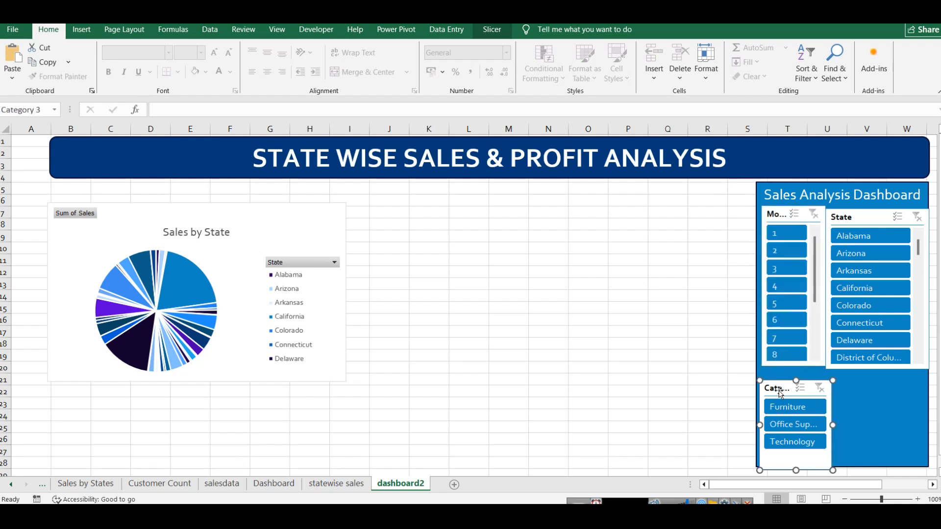
left_click_drag(833, 426, 903, 424)
left_click_drag(856, 388, 878, 365)
Step: Fine-tune the Month and State slicers so their upper and lower edges align, with a narrow gap between them
left_click(848, 369)
left_click_drag(827, 288, 840, 287)
left_click(821, 287)
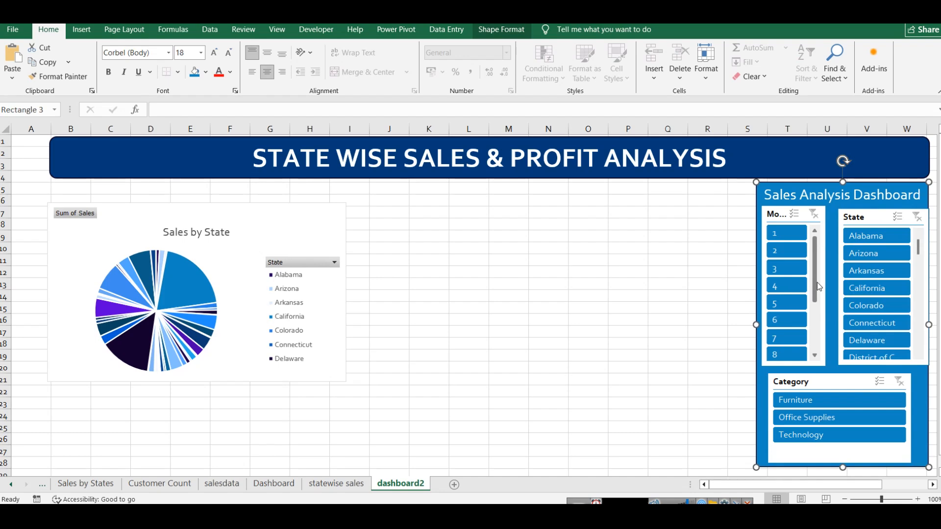
left_click(822, 337)
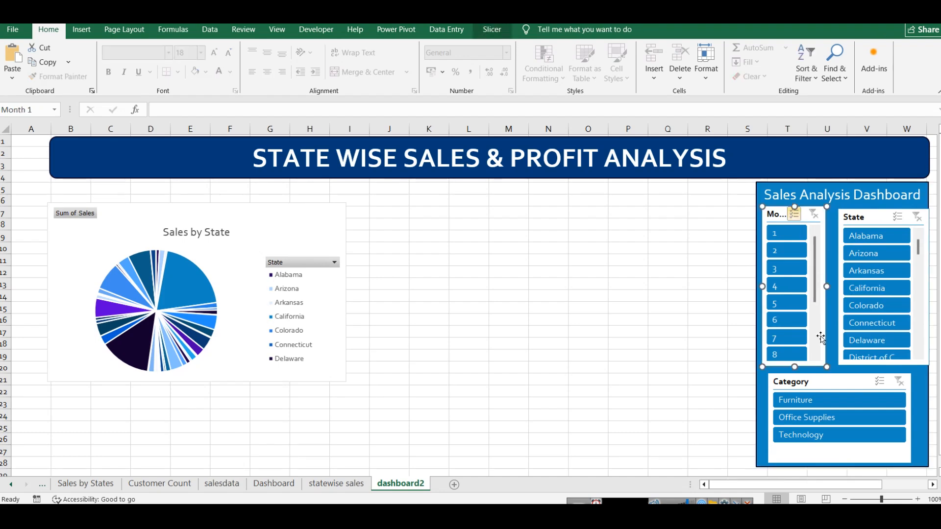
left_click_drag(828, 285, 835, 287)
left_click(883, 212)
left_click_drag(883, 212, 883, 209)
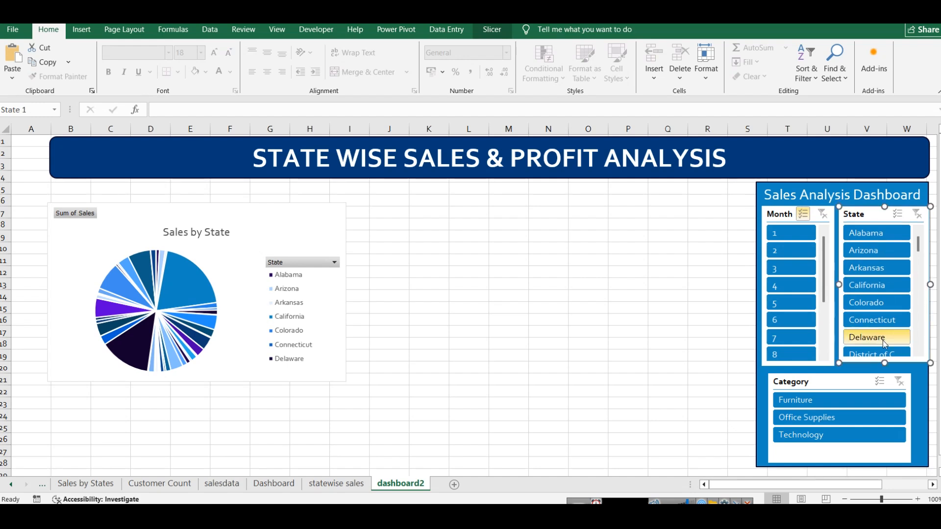
left_click_drag(884, 361, 884, 367)
Step: Stretch the Category slicer on both sides so it spans the outer edges of the Month and State slicers
left_click_drag(914, 418, 927, 418)
left_click_drag(768, 418, 760, 410)
left_click(748, 405)
scroll(726, 393, "down", 1)
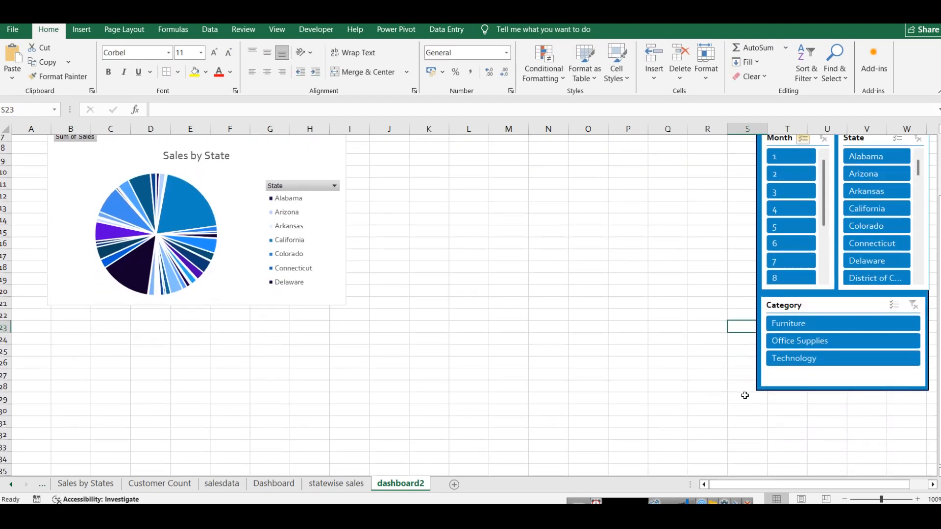
scroll(718, 361, "up", 1)
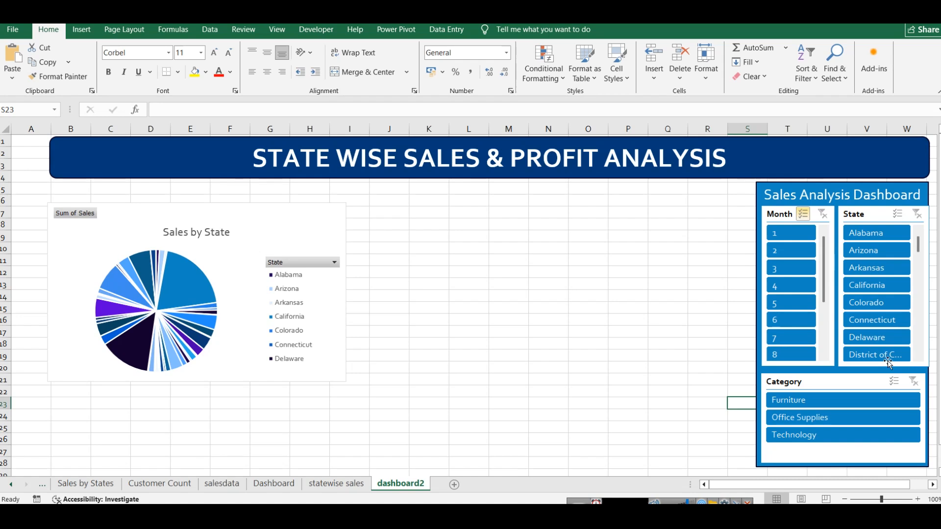
Step: Test the Month slicer by excluding months 4, 5 and 6, and clear its filter
left_click(777, 292)
left_click(776, 309)
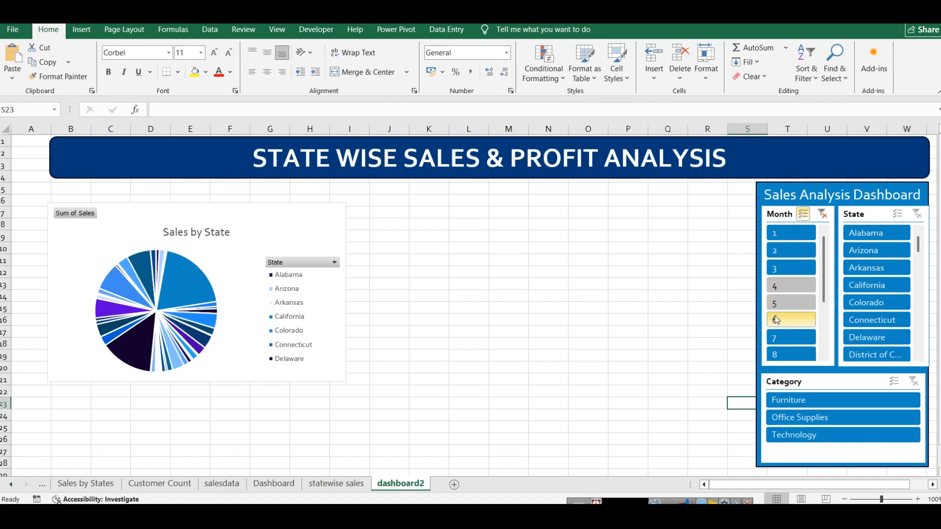
left_click(778, 321)
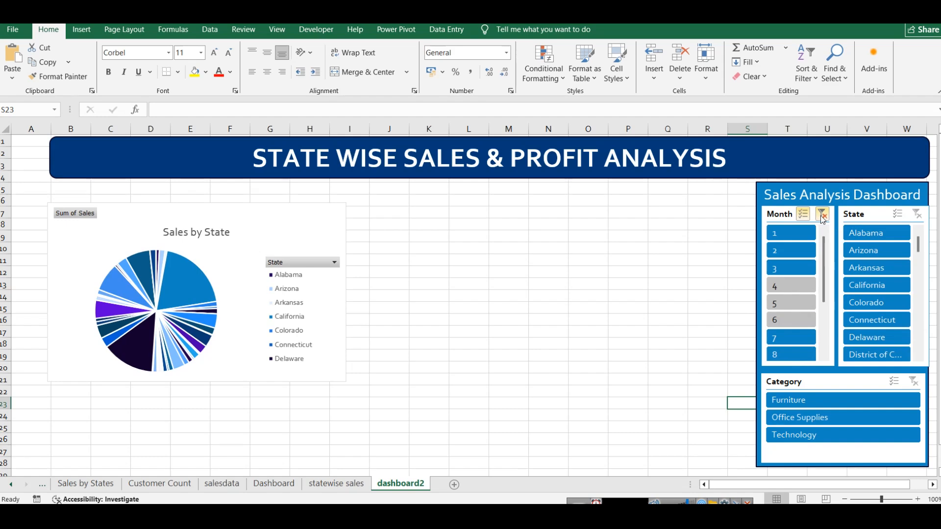
left_click(823, 215)
Step: Examine the pivot table on the Sales by Category sheet, its field list, and the linked data beside it
left_click(84, 483)
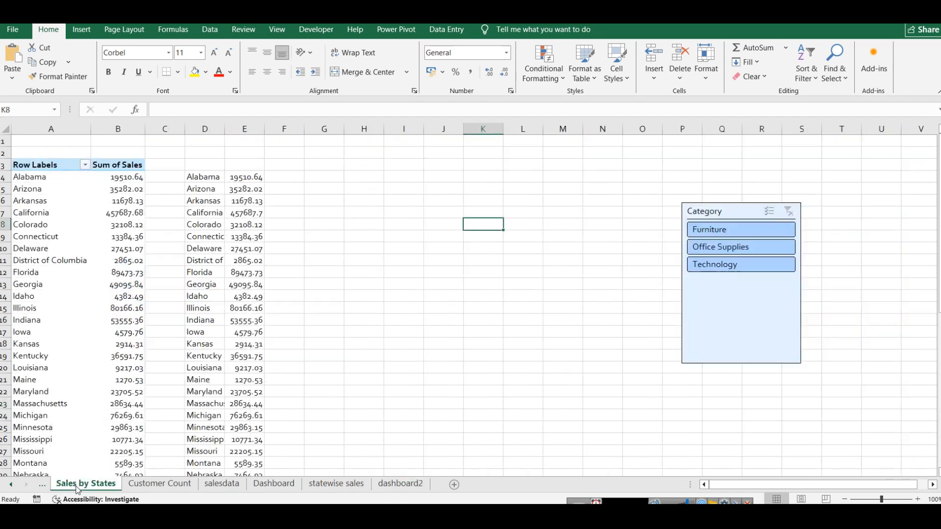
left_click(11, 485)
left_click(11, 484)
left_click(11, 485)
left_click(10, 485)
left_click(92, 484)
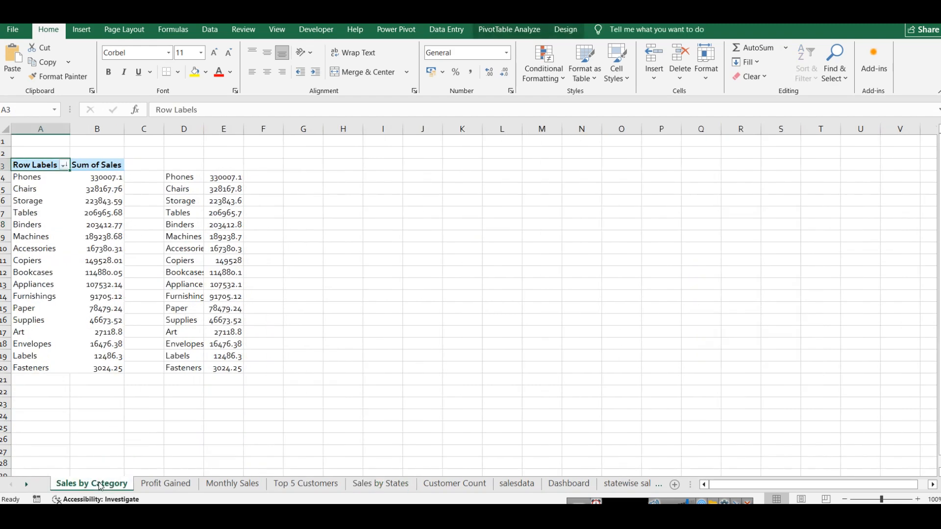
left_click_drag(31, 171, 95, 356)
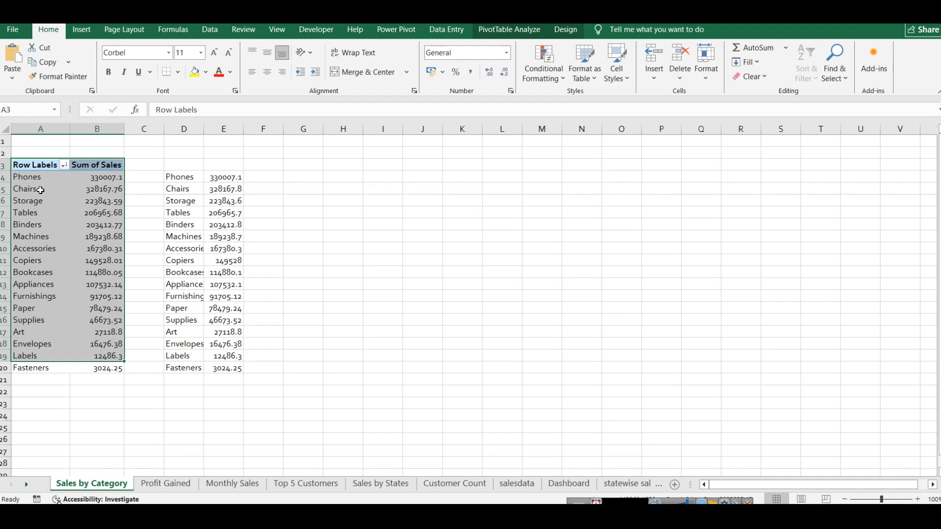
left_click(510, 30)
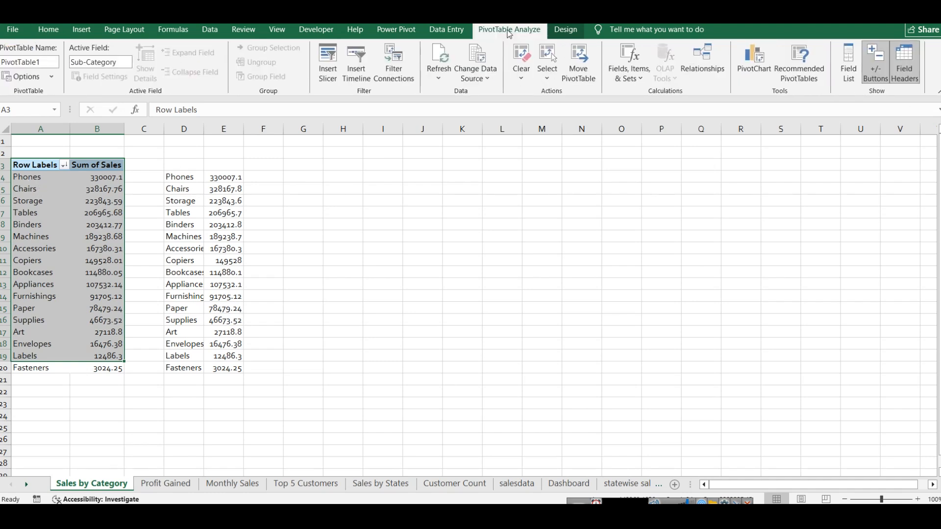
left_click(851, 74)
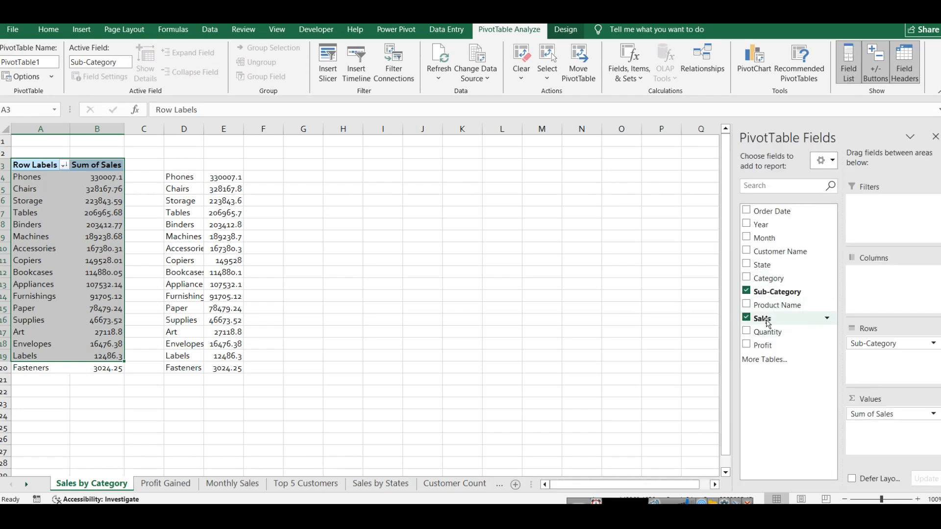
left_click(402, 273)
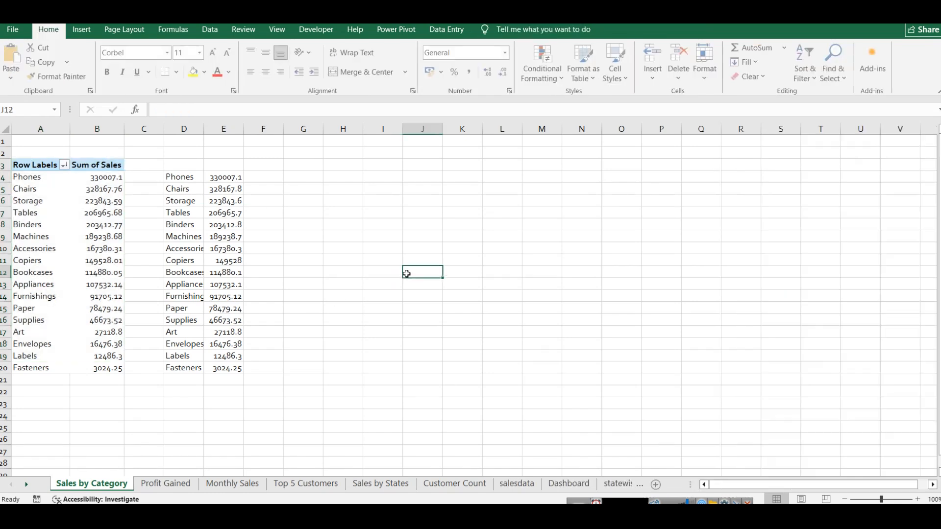
left_click(176, 178)
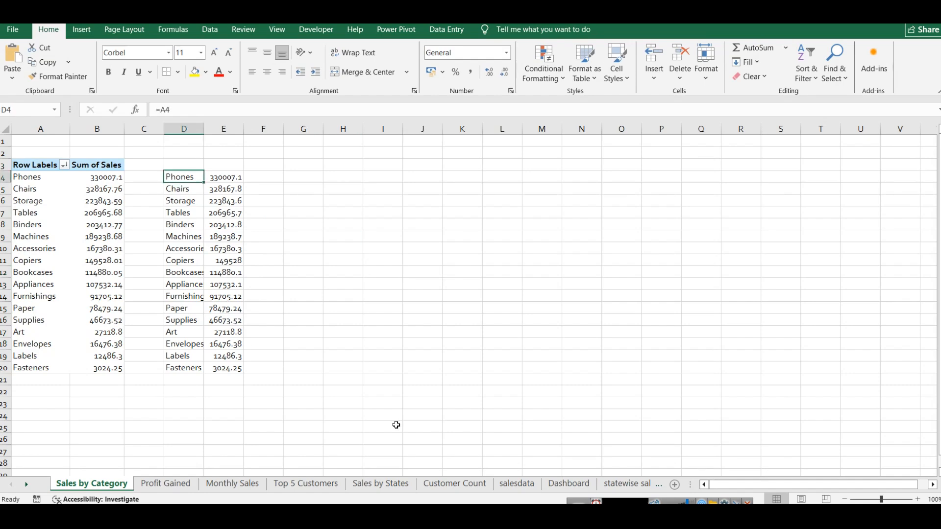
Step: Examine the Sales By Category funnel chart on the Dashboard sheet
left_click(552, 484)
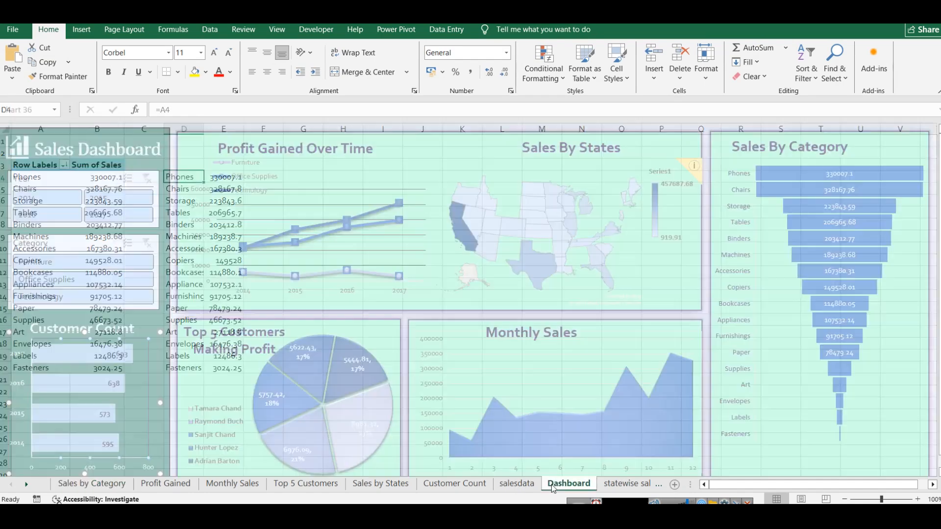
left_click(928, 134)
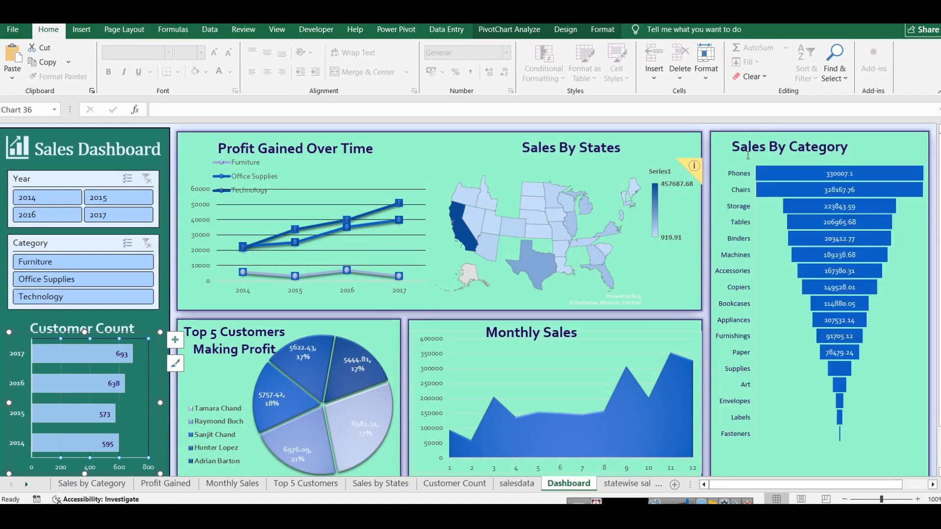
left_click(843, 175)
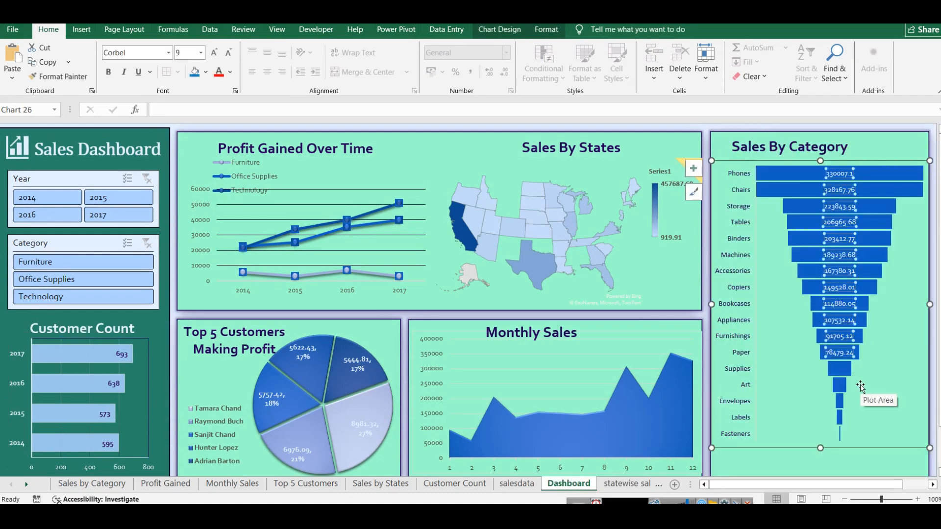
Step: Try to create a funnel PivotChart from the pivot table range A3:B20 on the Sales by Category sheet
left_click(30, 486)
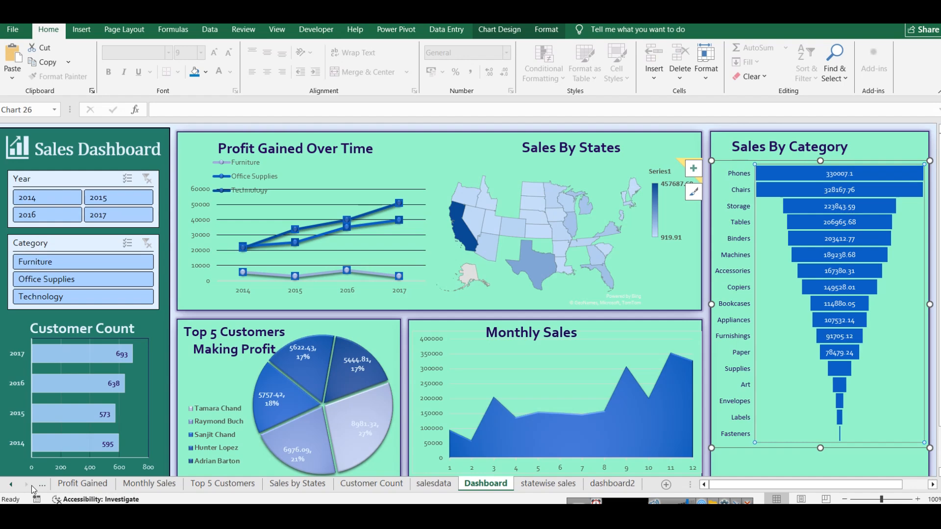
left_click(11, 485)
left_click(93, 485)
left_click_drag(101, 371, 29, 165)
left_click(396, 30)
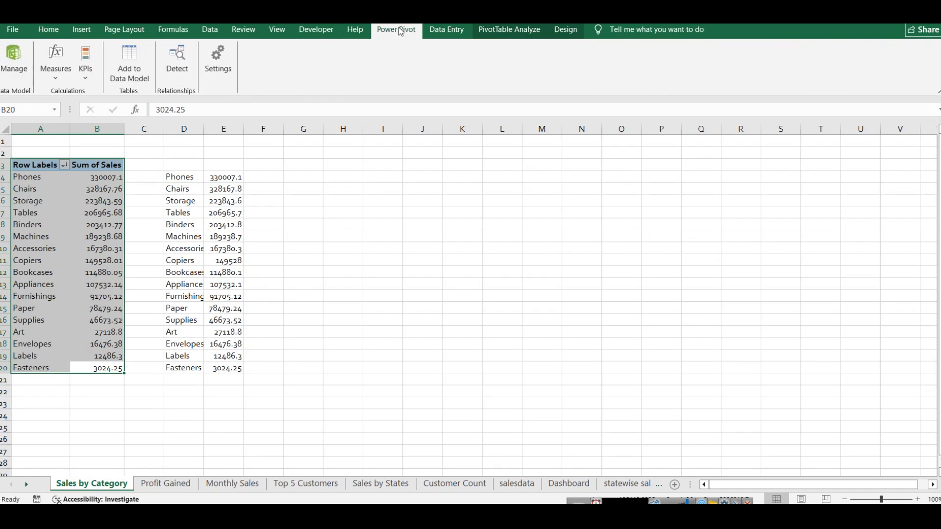
left_click(81, 29)
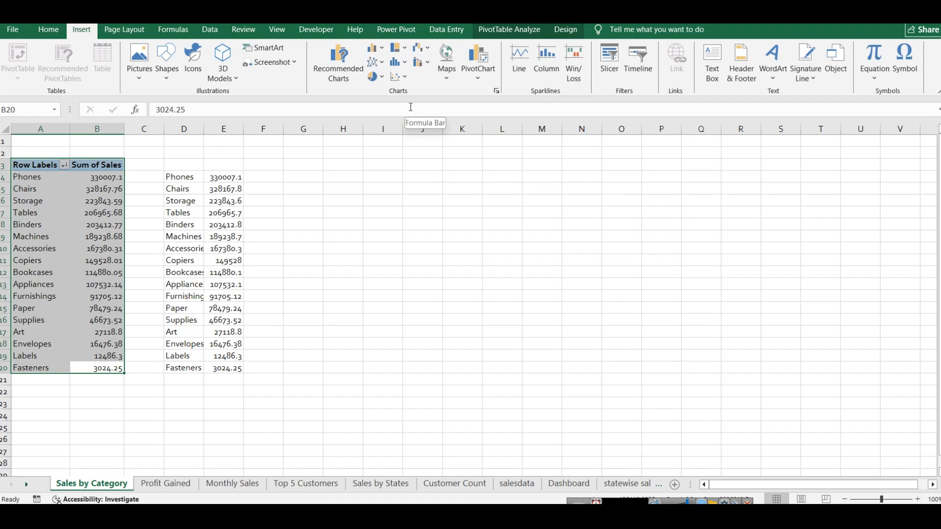
left_click(478, 73)
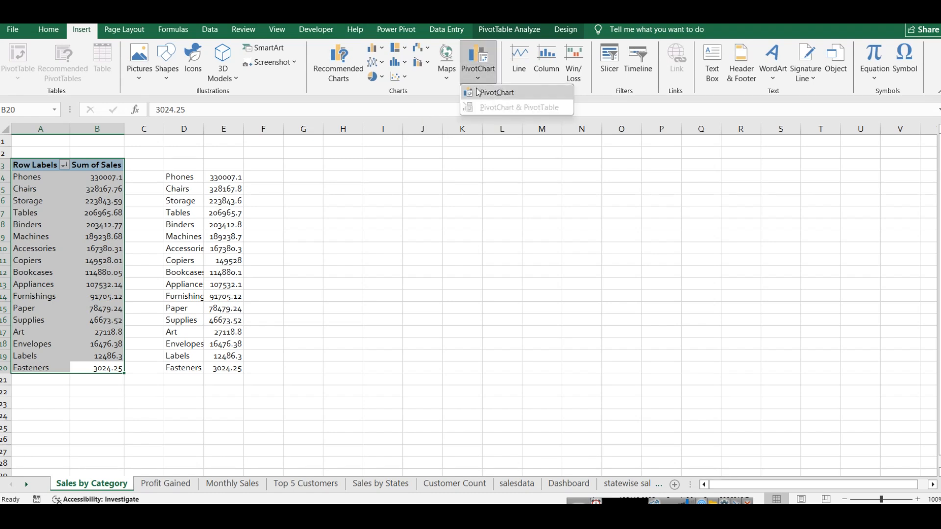
left_click(495, 92)
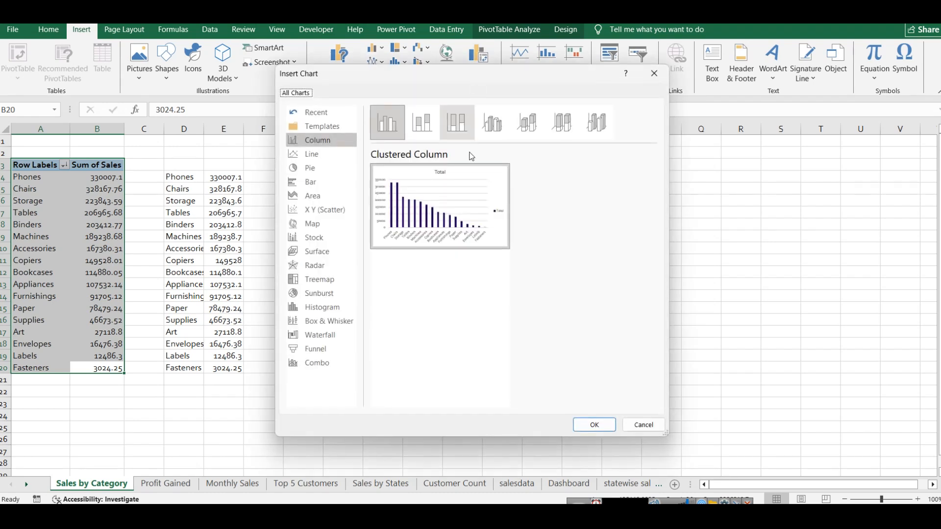
left_click(316, 348)
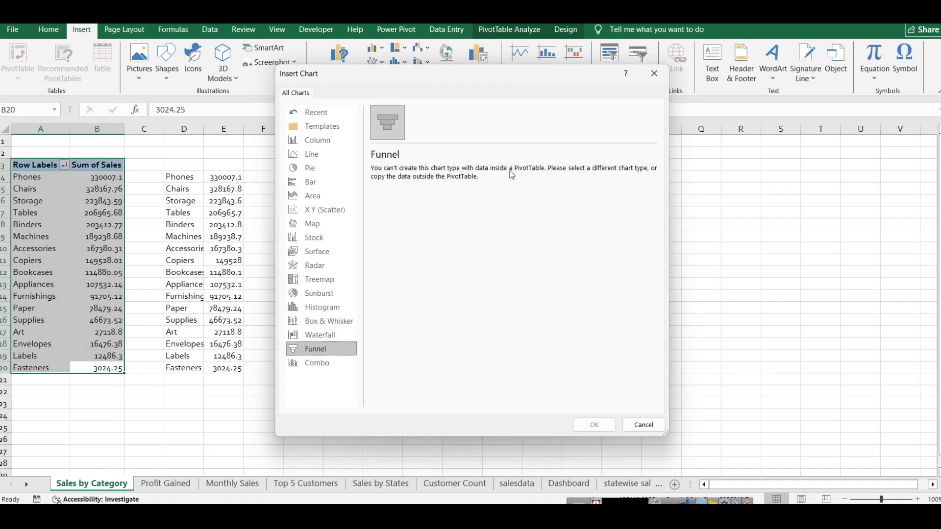
left_click(633, 426)
Step: Close the chart dialog and examine the formulas linking the cells in columns D and E to the pivot table
left_click(227, 200)
left_click(186, 189)
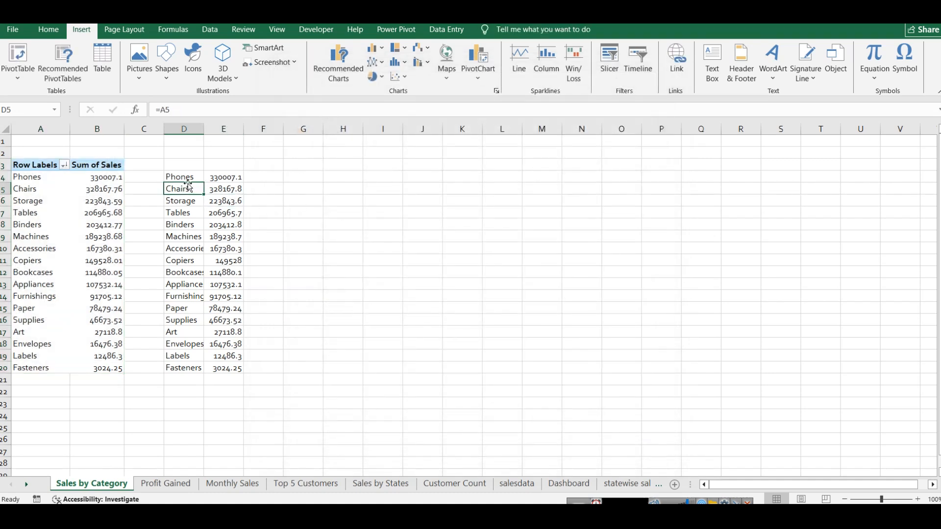
left_click(182, 176)
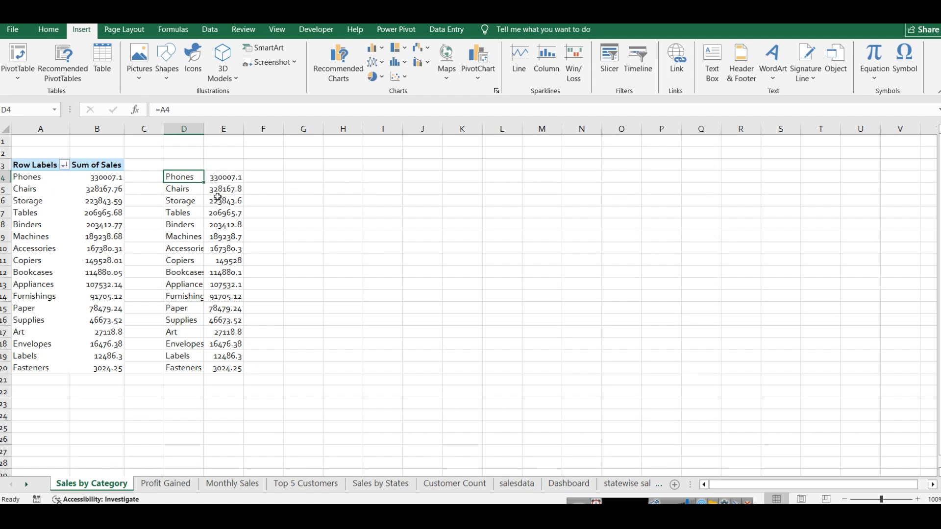
left_click(219, 180)
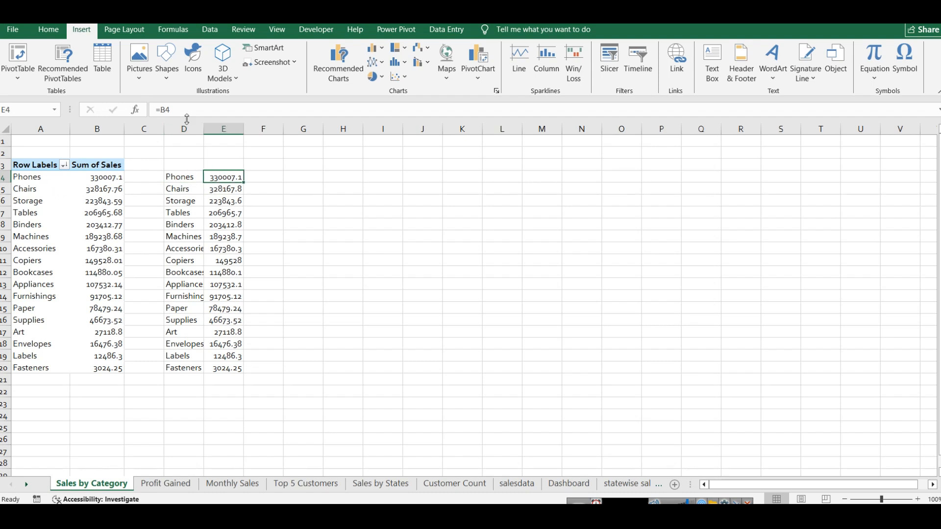
left_click(174, 188)
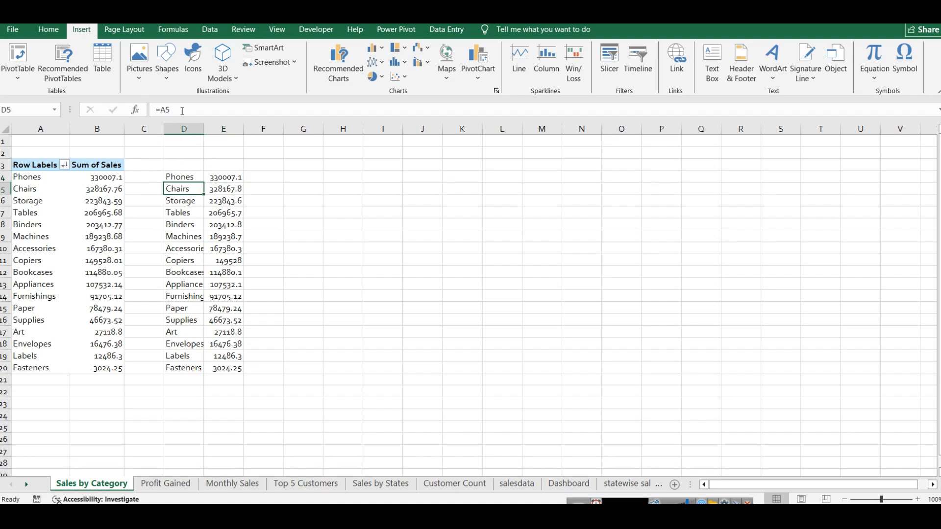
left_click(177, 202)
left_click(342, 198)
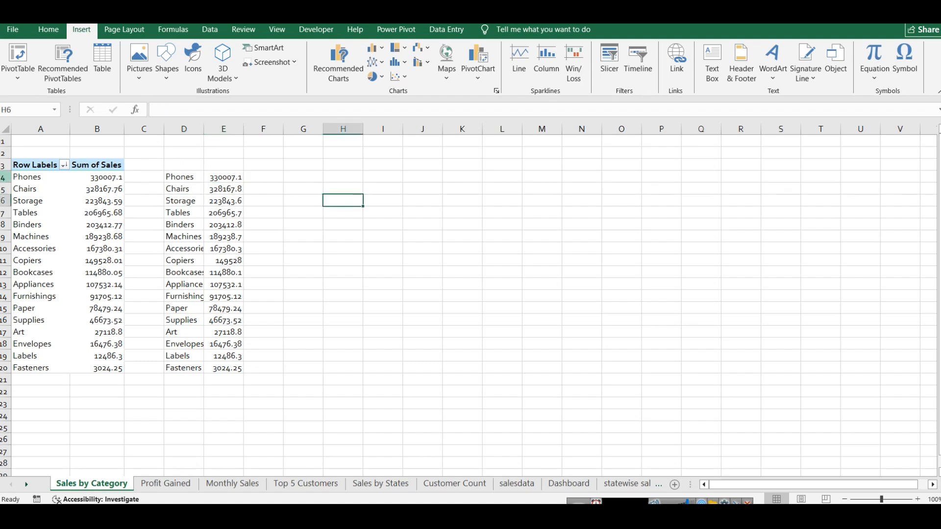
left_click_drag(169, 177, 215, 177)
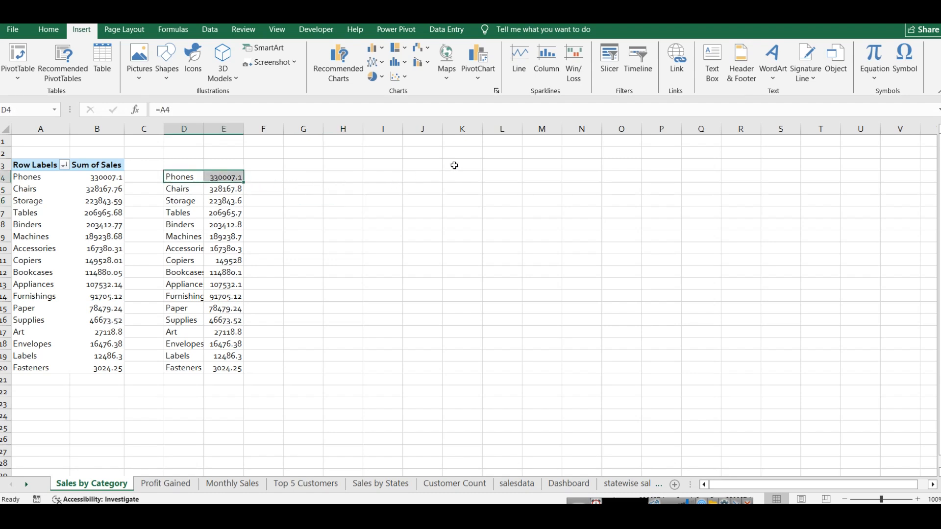
Step: Link J4 to the first pivot category with =A4 and K4 to its sales value with =B4
left_click(422, 177)
type("=A4")
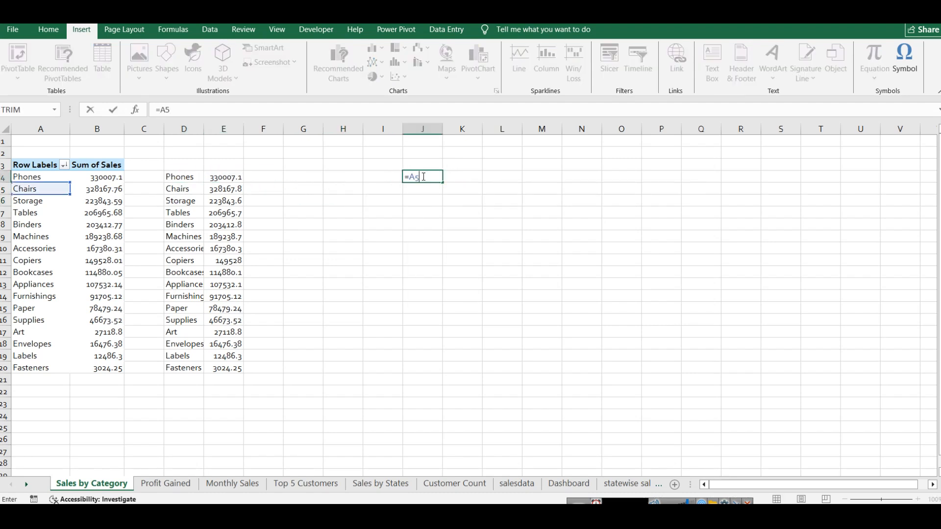
key("Tab")
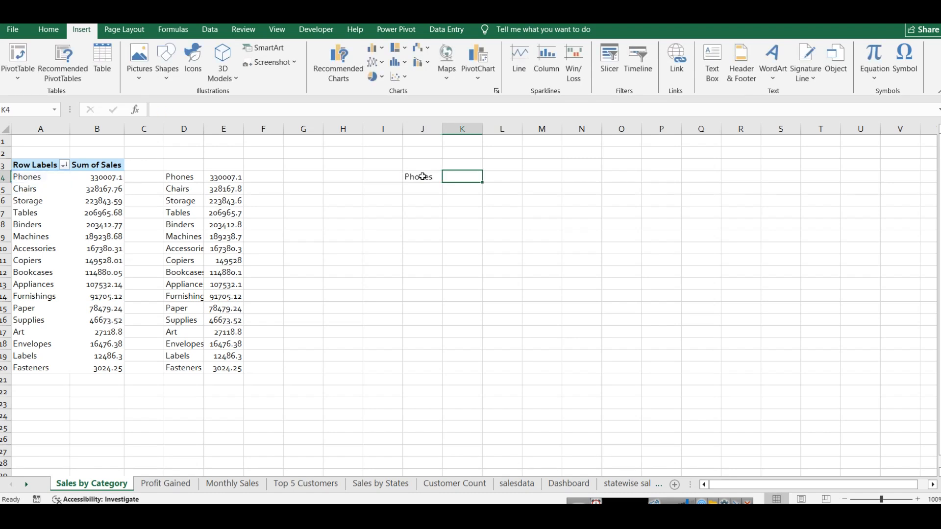
type("=B3")
key("BackSpace")
type("5")
key("BackSpace")
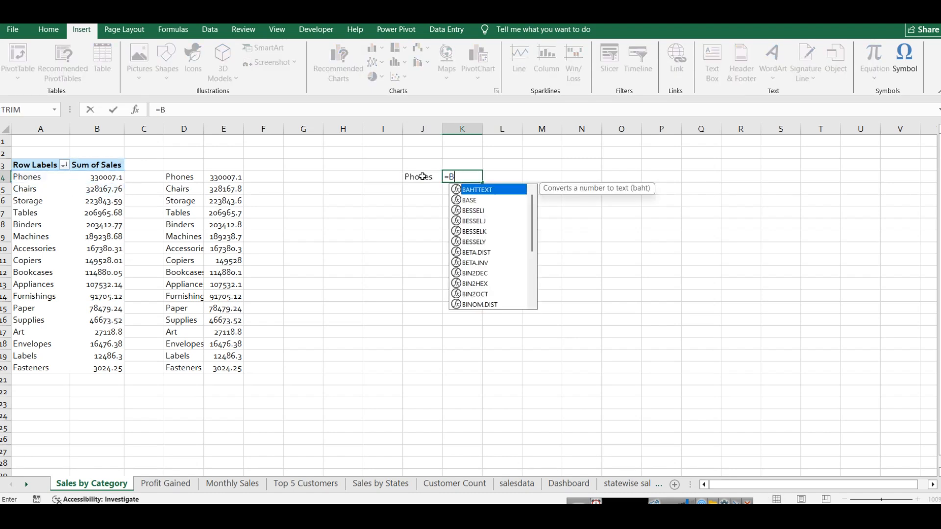
type("4")
key("Return")
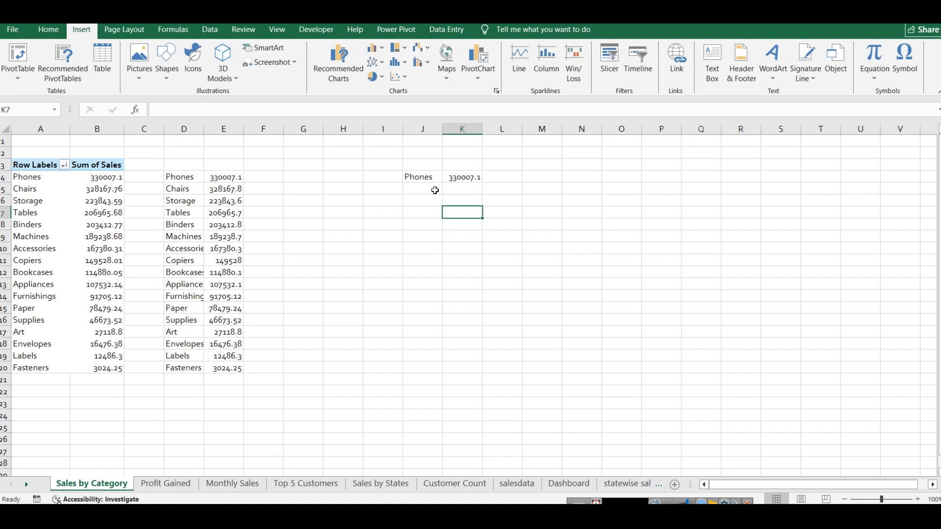
Step: Try filling the J4:K4 link formulas down to row 21, and remove all these trial formulas
left_click_drag(420, 176, 466, 177)
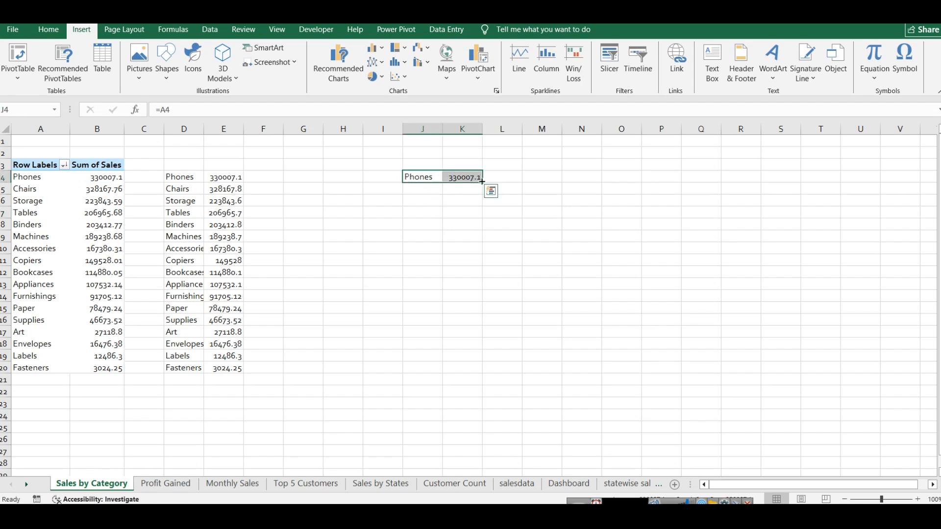
left_click_drag(482, 181, 471, 378)
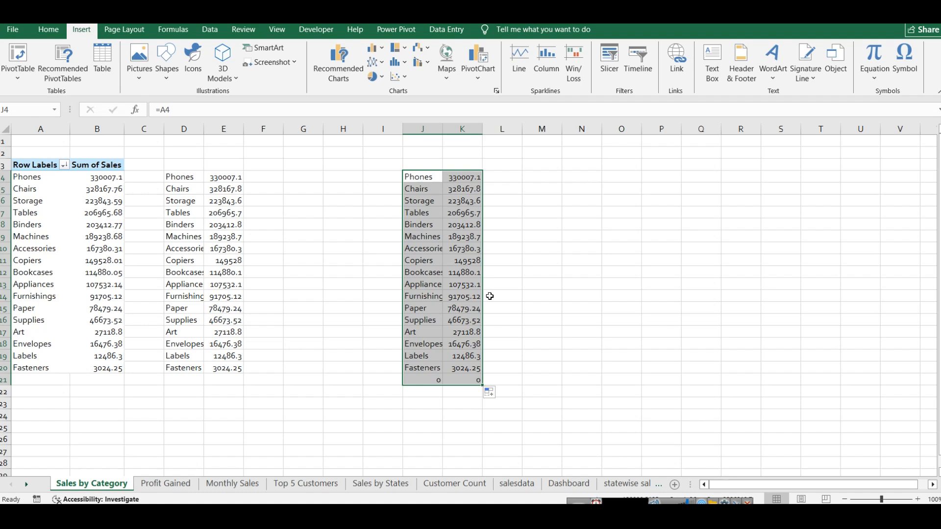
key("ctrl+z")
key("ctrl+z")
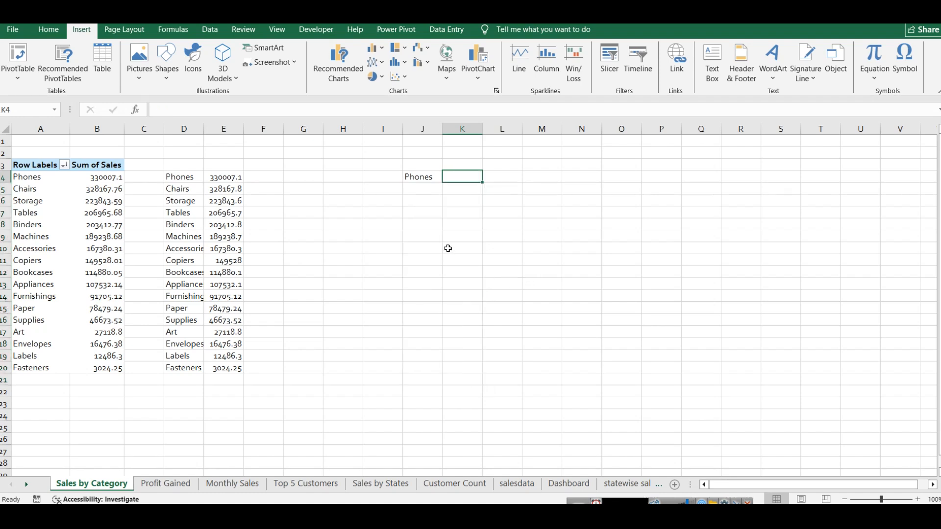
left_click(423, 177)
key("Delete")
Step: Examine which slicers are connected to the Sales by Category pivot table in its Filter Connections
left_click(23, 166)
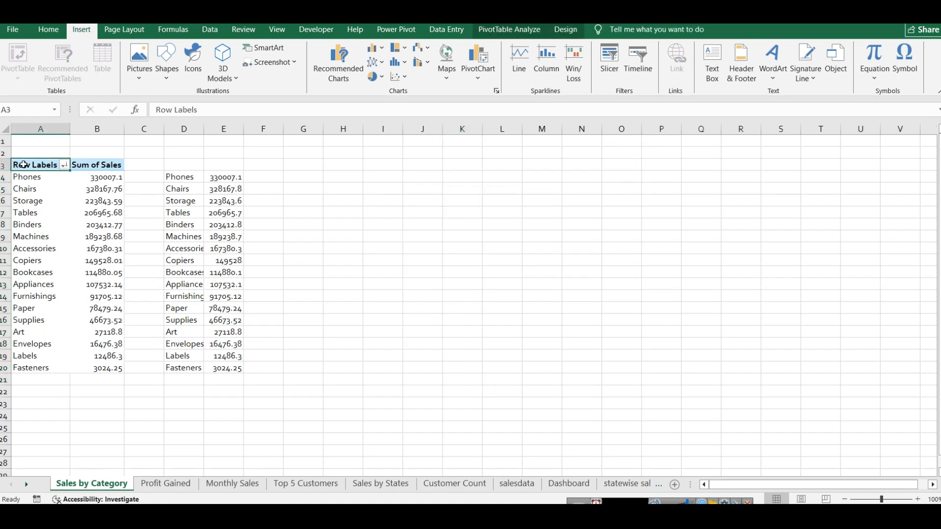
left_click(510, 31)
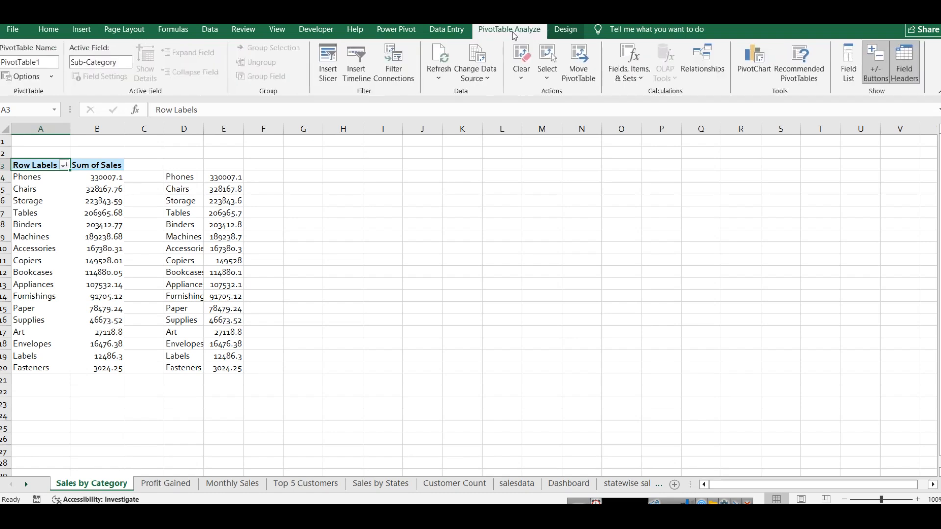
left_click(394, 64)
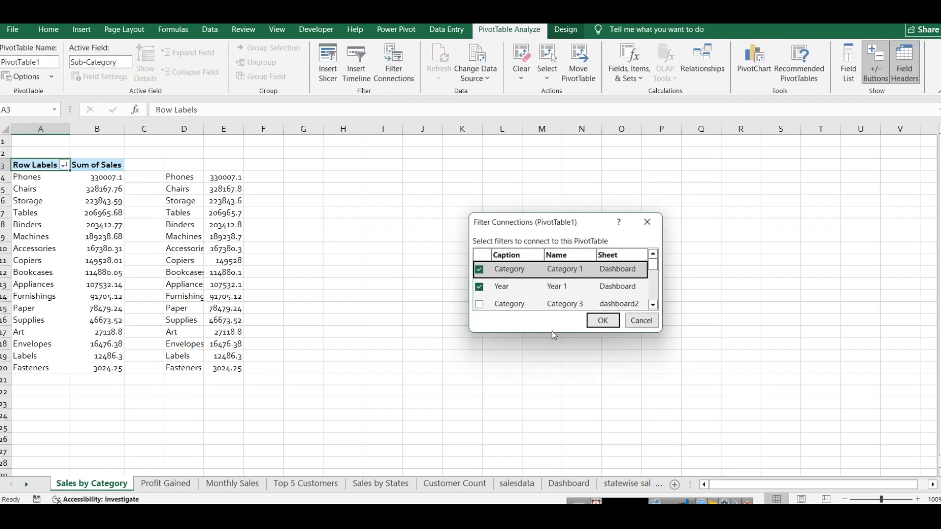
left_click_drag(552, 333, 553, 400)
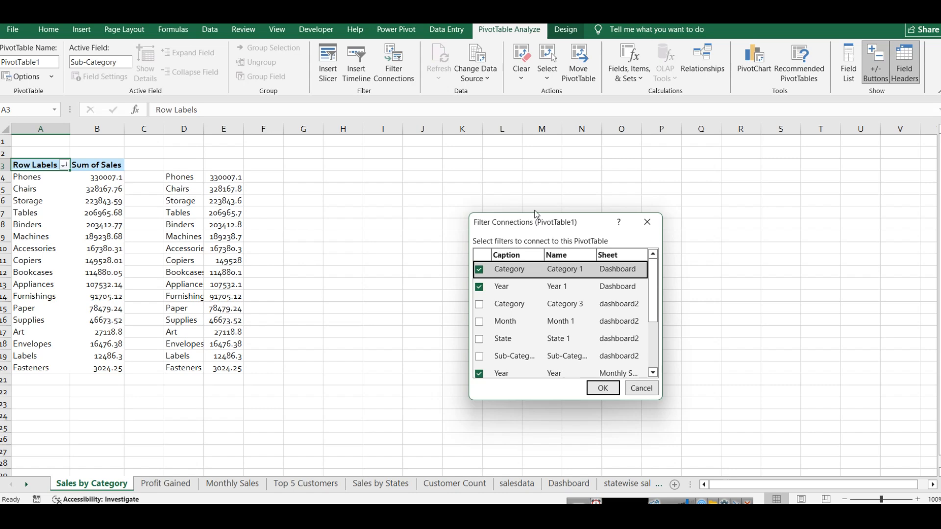
left_click_drag(534, 214, 534, 156)
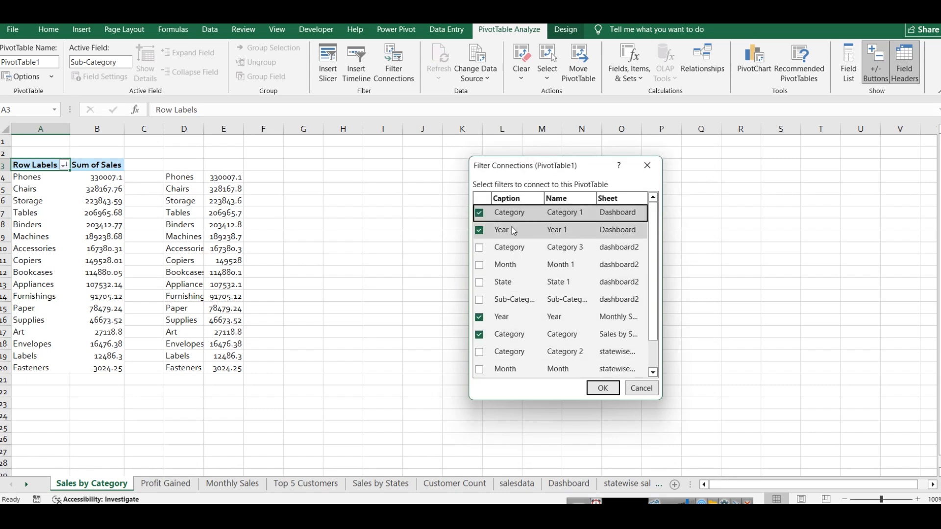
left_click(633, 388)
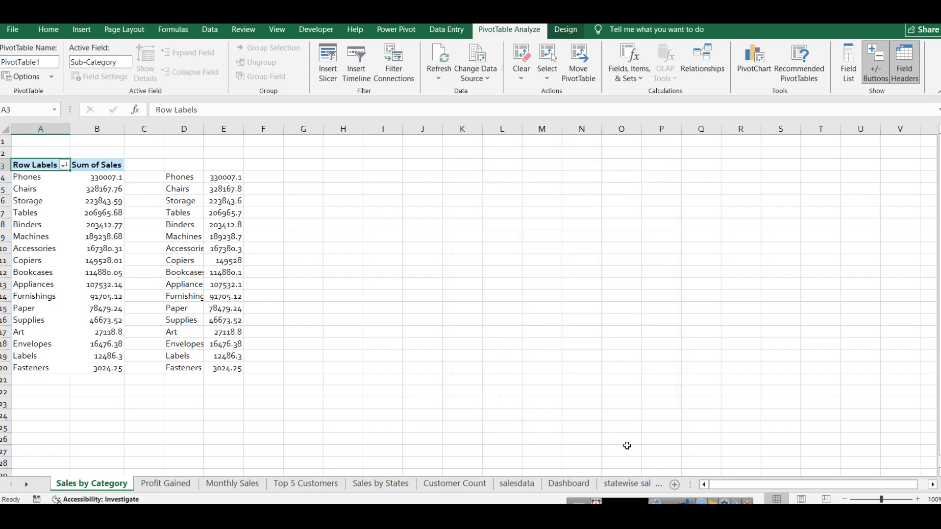
Step: Examine the Year and Category slicers on the Dashboard sheet and compare them with the slicers on dashboard2
left_click(568, 484)
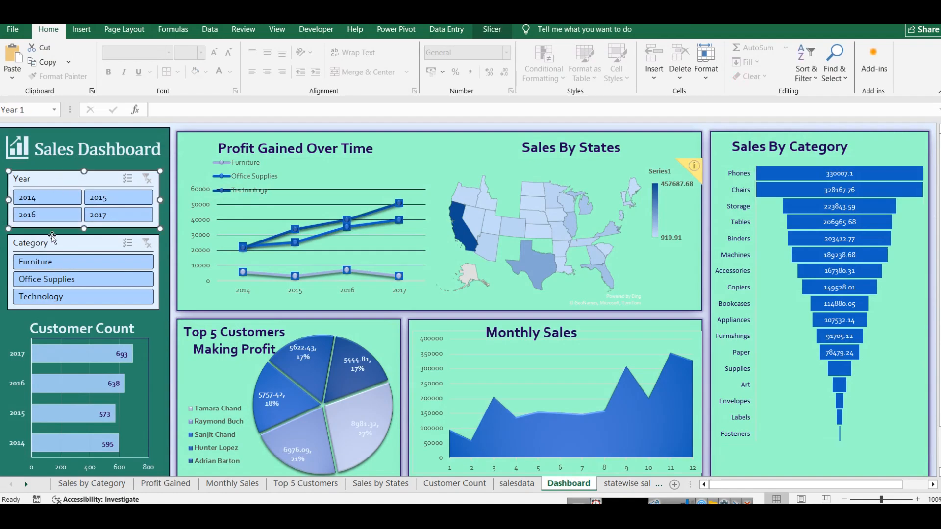
left_click(47, 240)
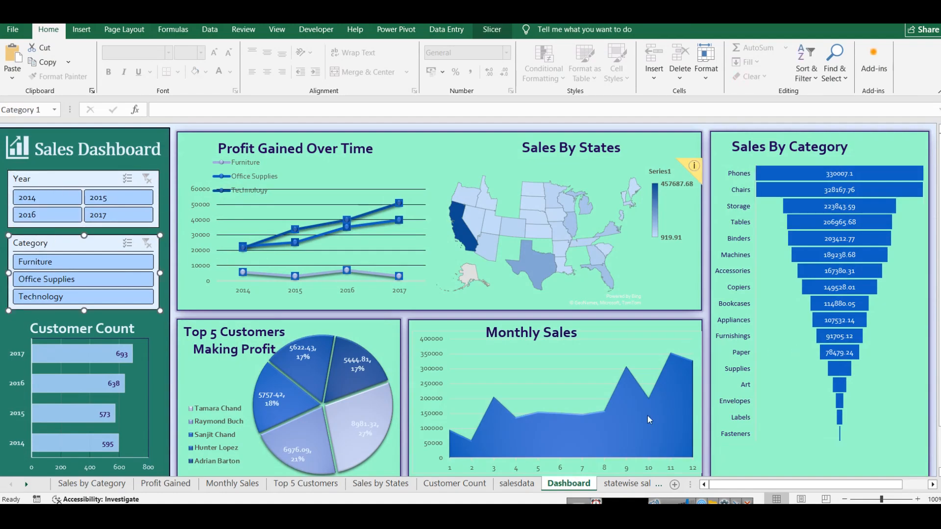
left_click(632, 485)
left_click(612, 484)
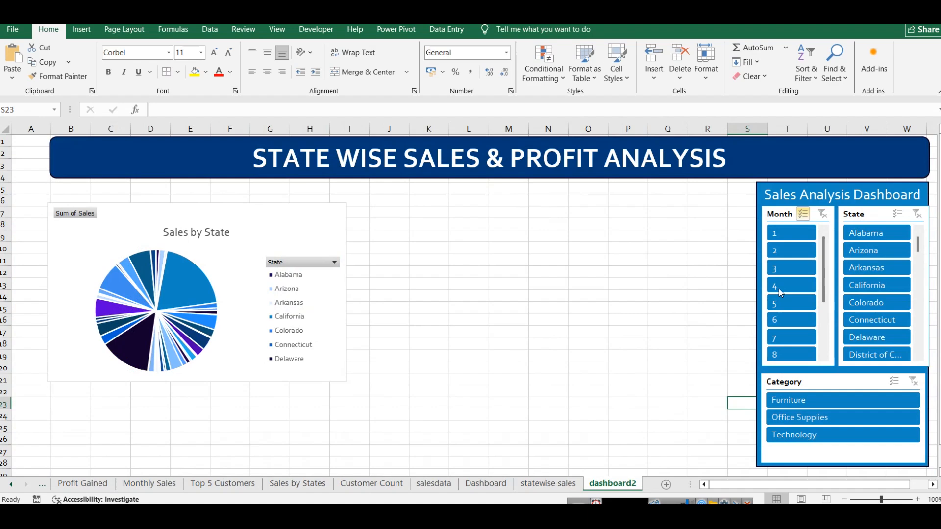
Step: Select the linked data range D4:E20 on the Sales by Category sheet as the chart source
left_click(8, 487)
left_click(88, 486)
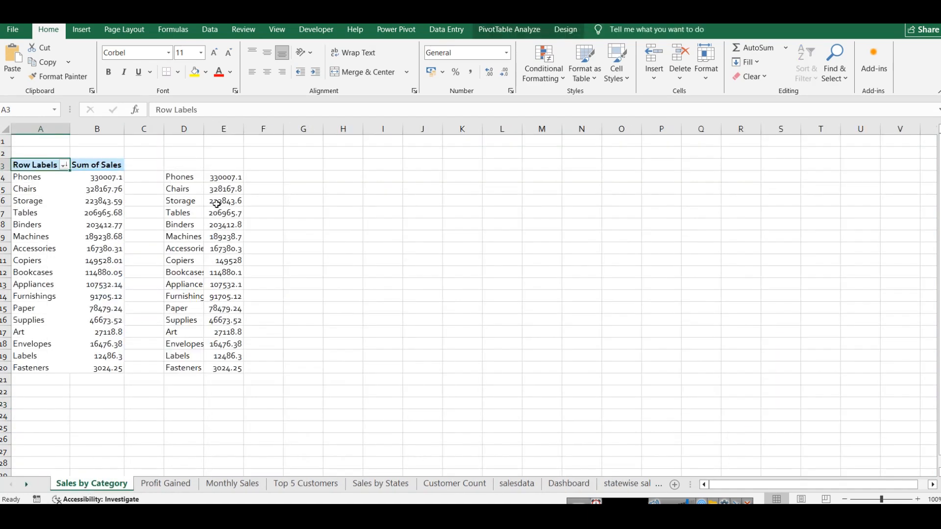
left_click_drag(219, 369, 166, 182)
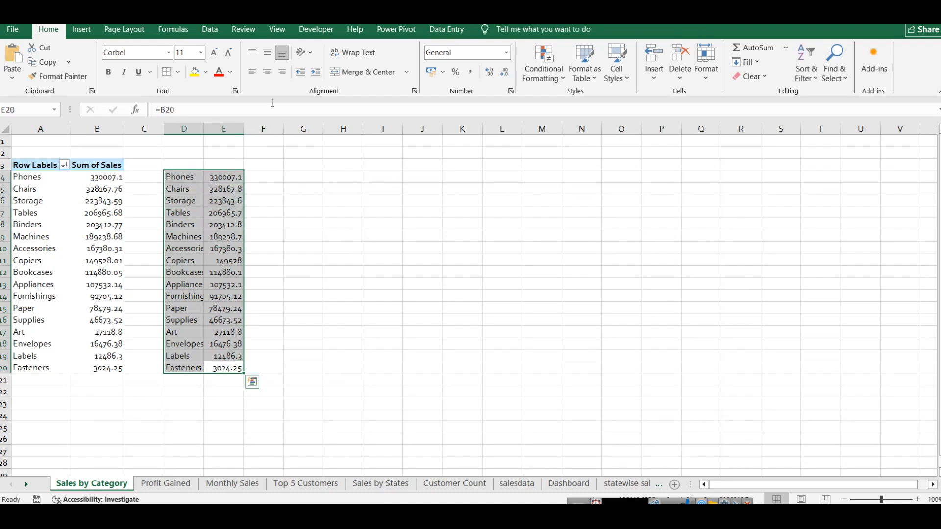
left_click(82, 30)
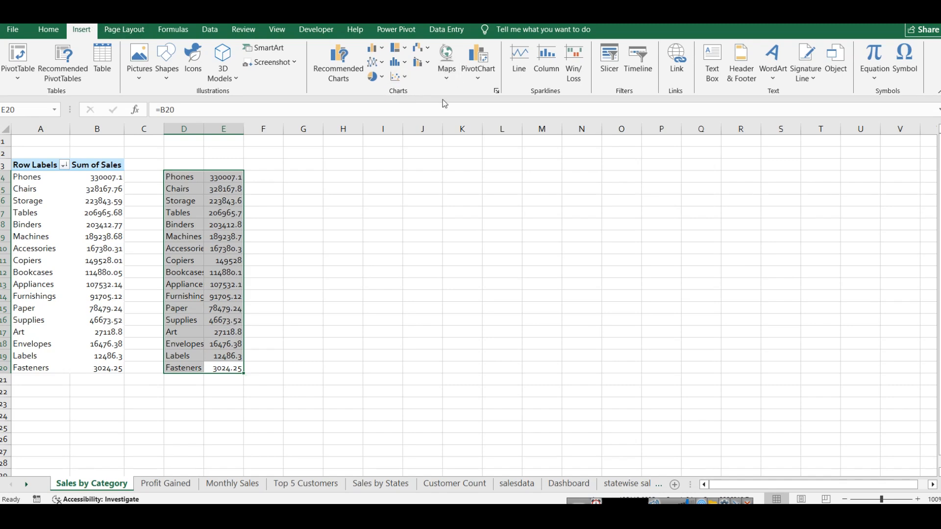
left_click(492, 77)
left_click(492, 90)
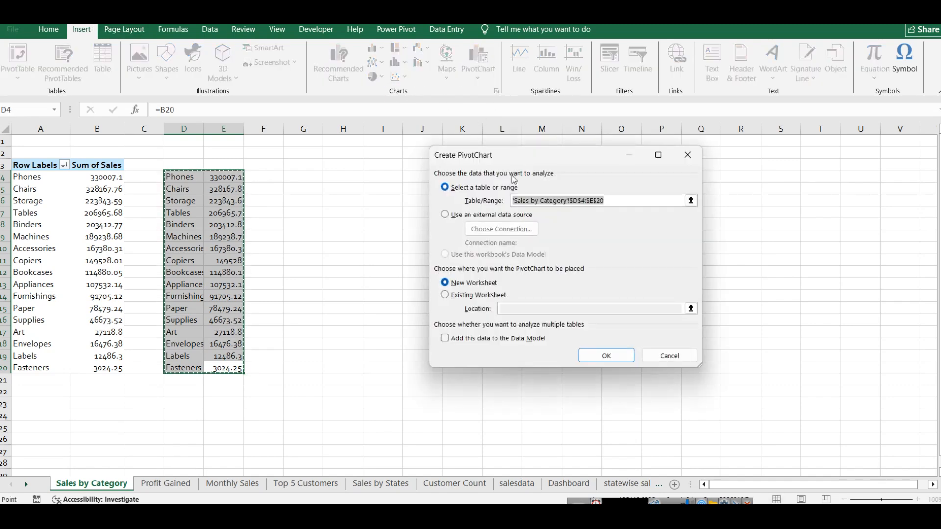
left_click(669, 355)
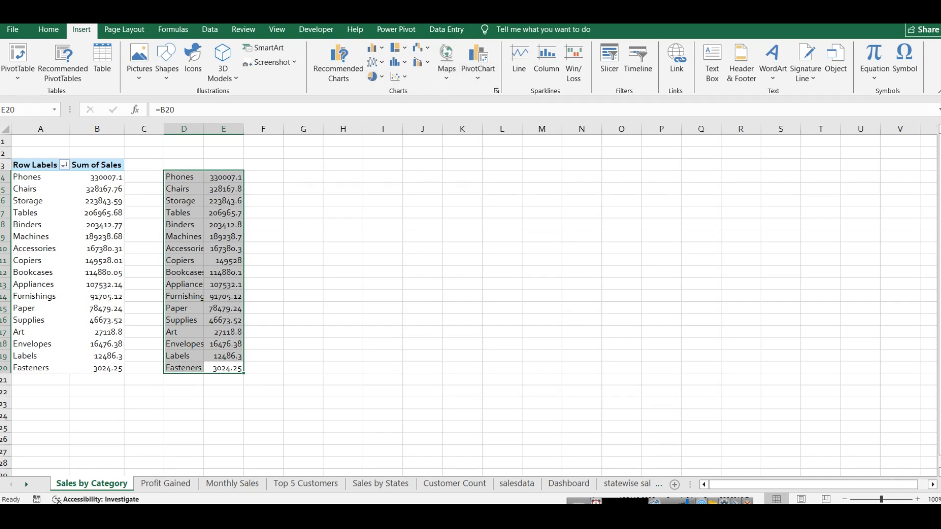
Step: Insert a funnel chart from the linked range D4:E20 and place it beside the data, over columns H to O
left_click(497, 91)
left_click(381, 95)
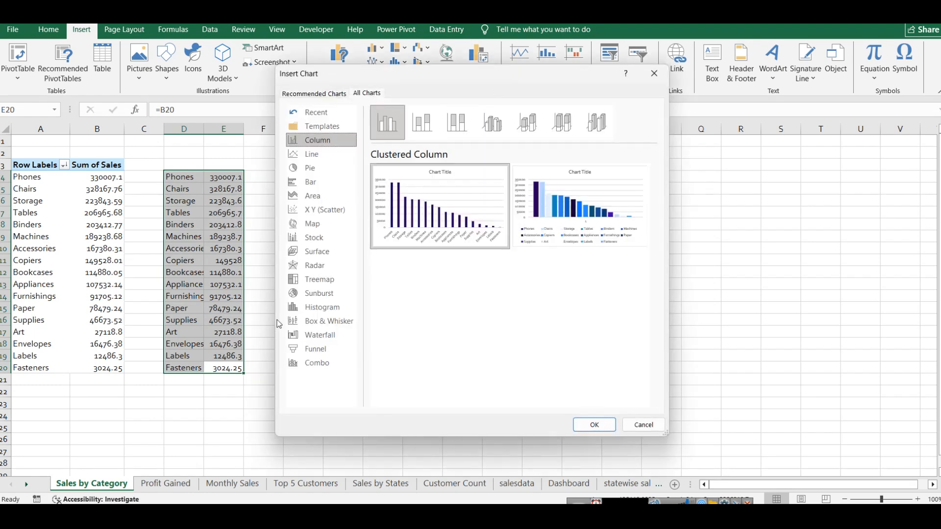
left_click(321, 349)
mouse_move(455, 209)
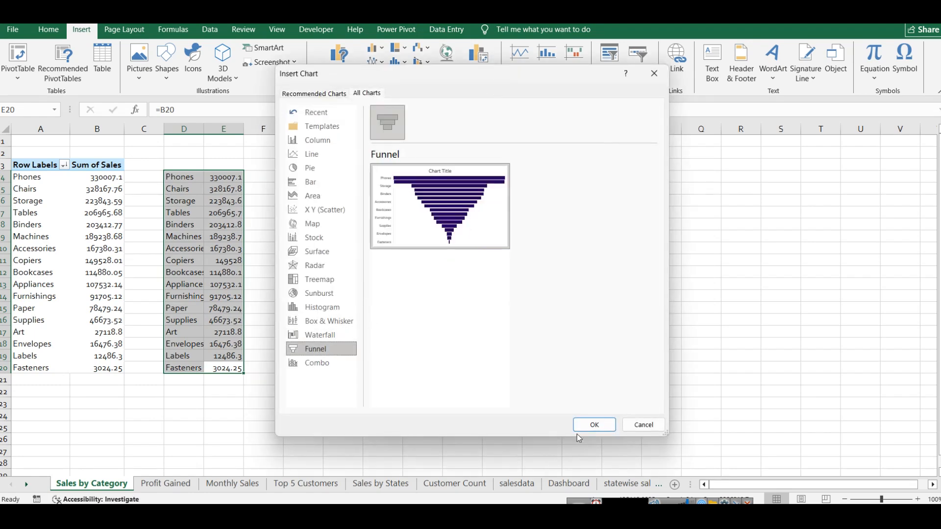
left_click(585, 425)
left_click_drag(475, 216, 464, 152)
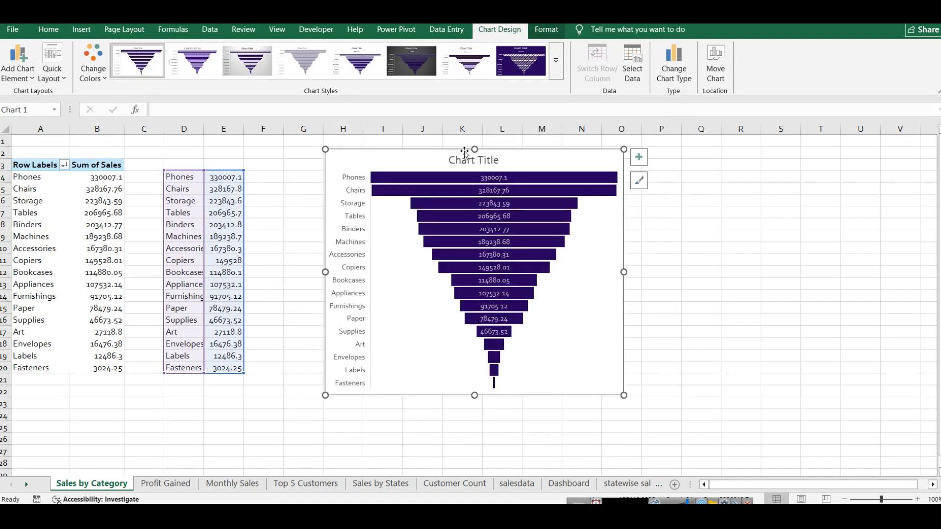
Step: Try different styles on the funnel chart and apply the fifth one, with gradient bars, a legend and no data labels
double_click(469, 164)
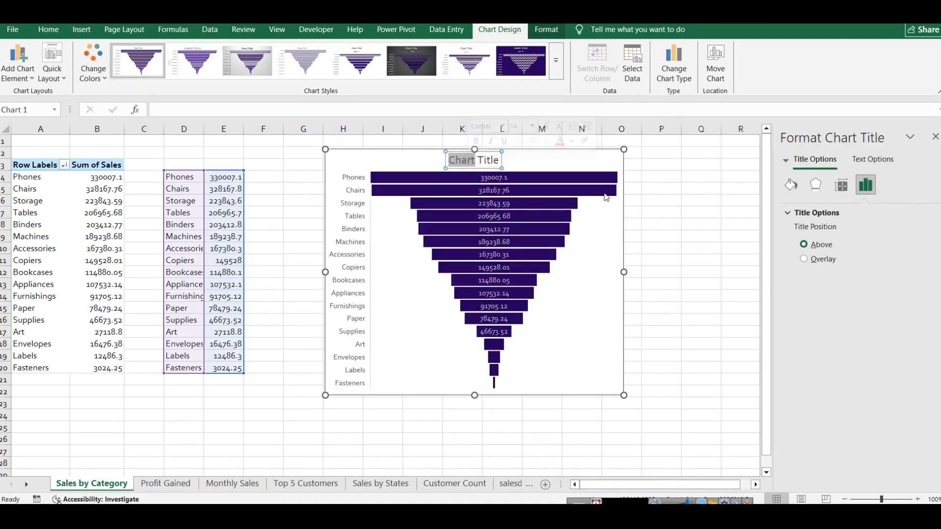
left_click(527, 63)
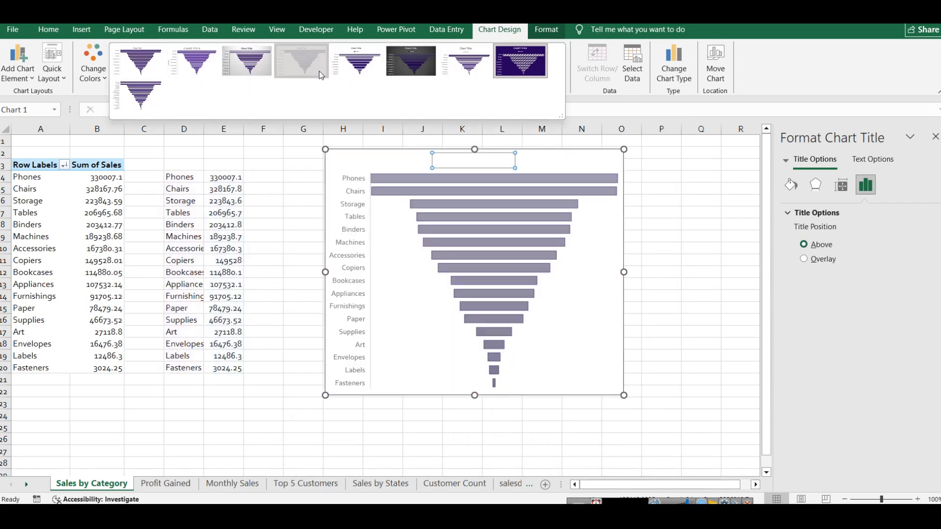
left_click(138, 62)
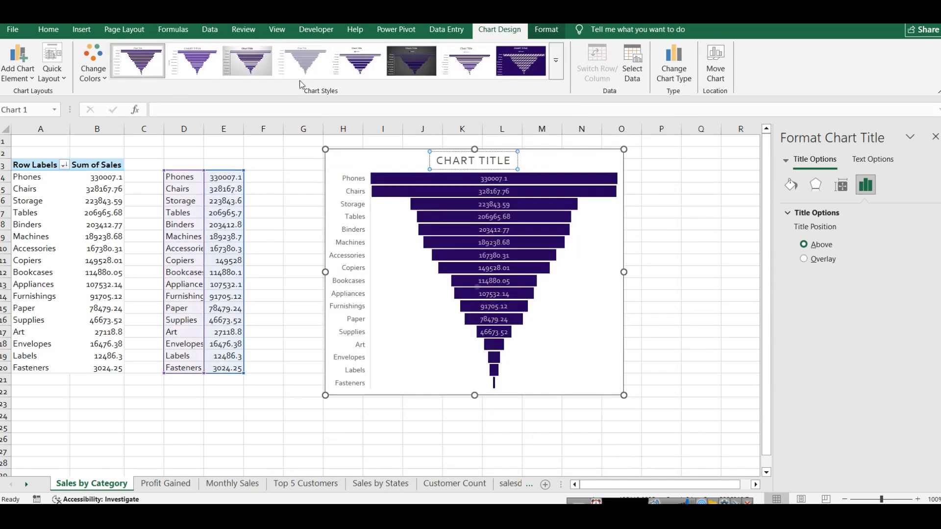
left_click(360, 66)
left_click(688, 320)
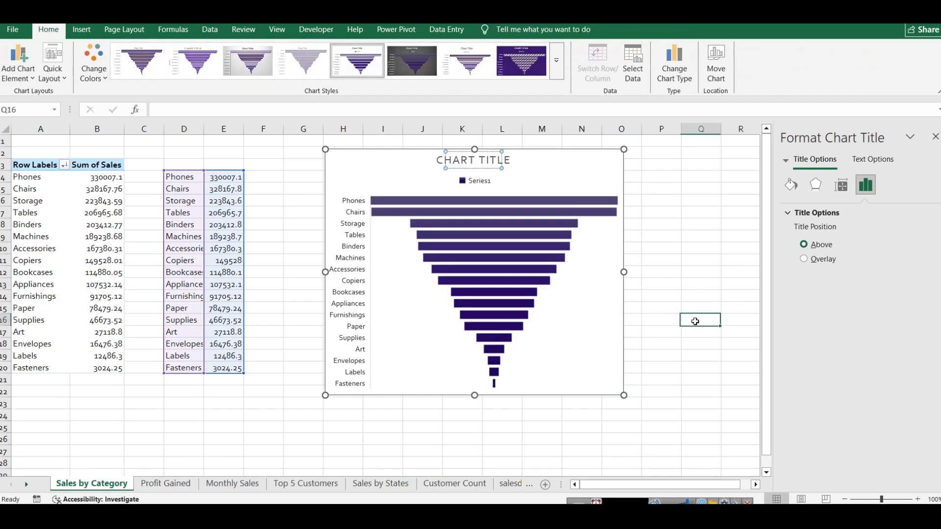
left_click(599, 315)
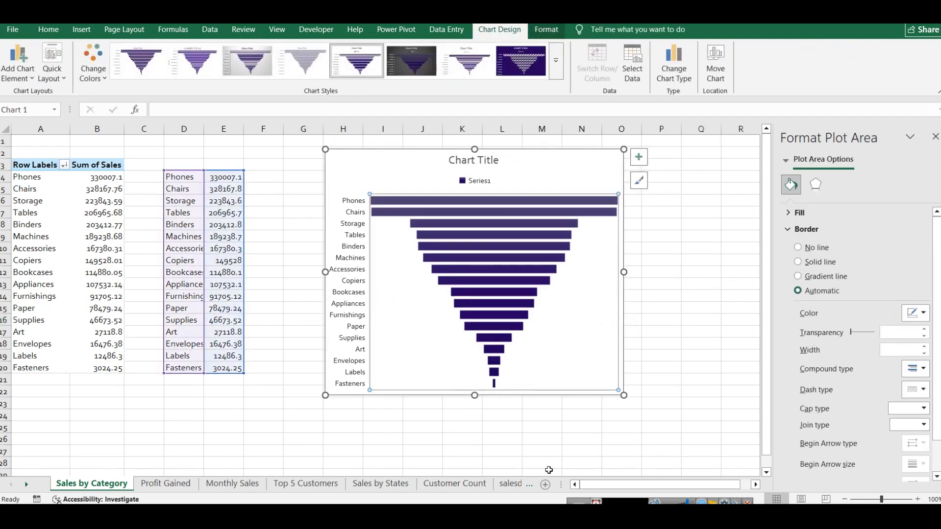
Step: On the Dashboard sheet, close the Format pane and shift the Sales By Category title rightward so it sits centred above its funnel chart
left_click(479, 489)
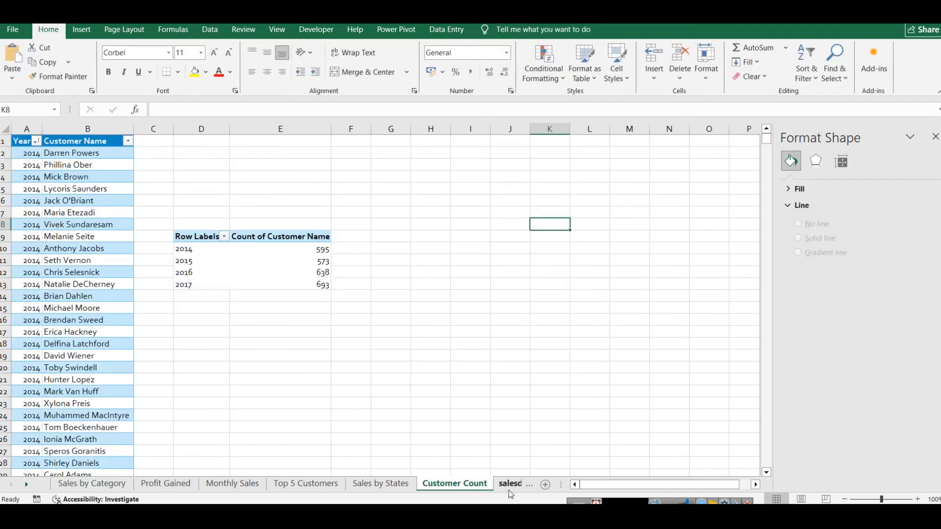
left_click(509, 490)
left_click(509, 489)
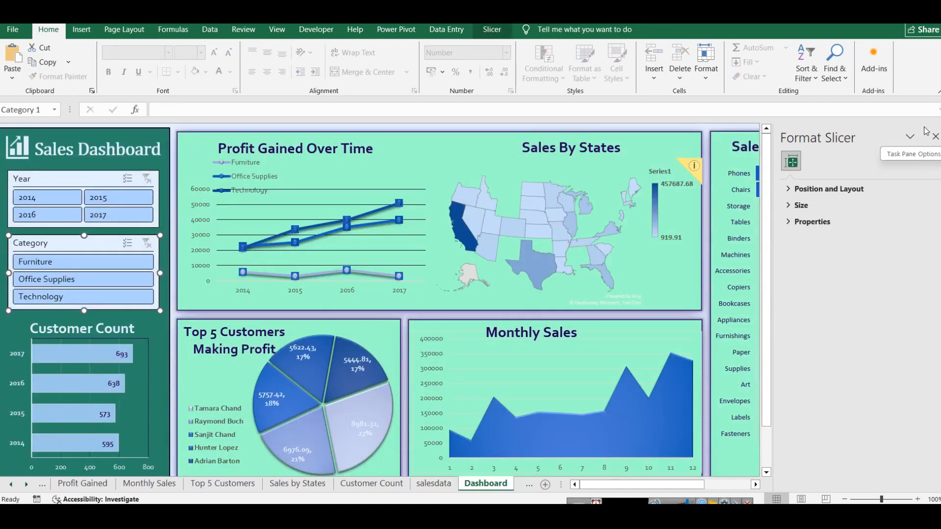
left_click(935, 136)
left_click(806, 147)
left_click(905, 158)
left_click(804, 147)
left_click(782, 163)
left_click(804, 138)
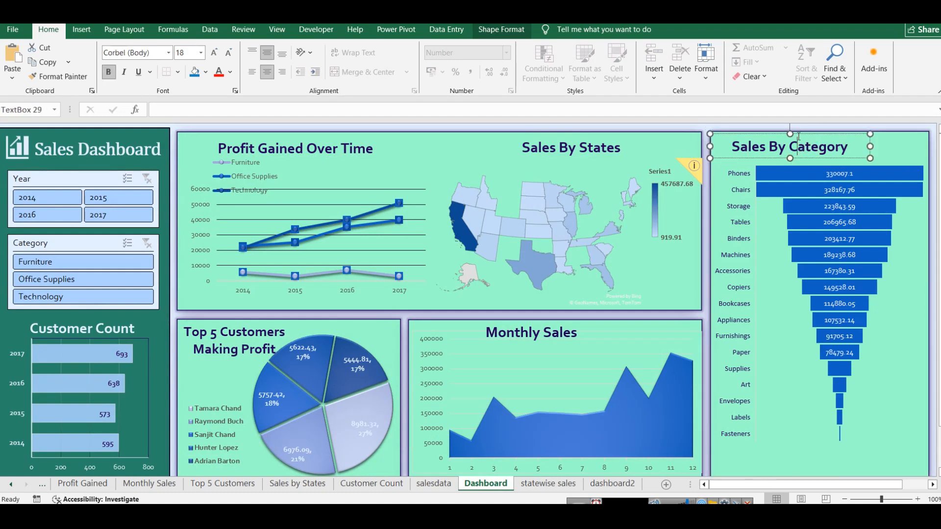
left_click_drag(801, 134, 841, 134)
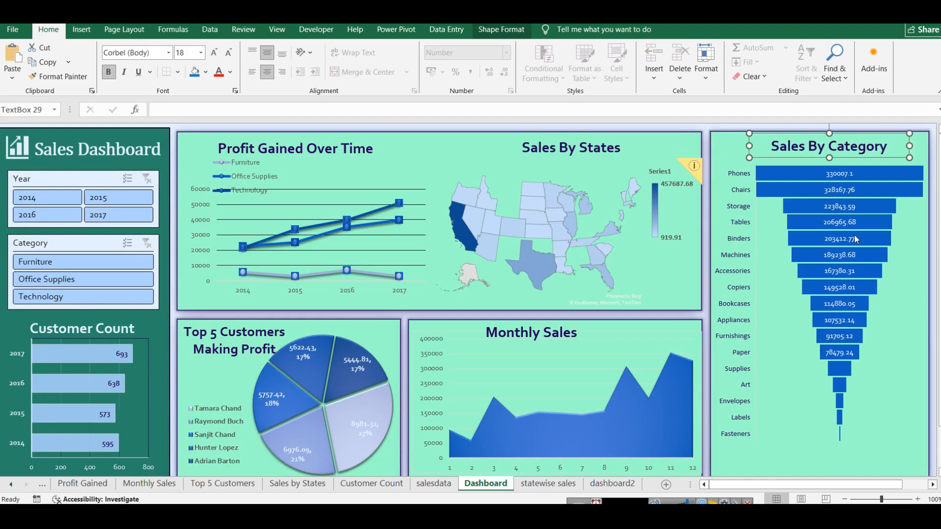
left_click(881, 361)
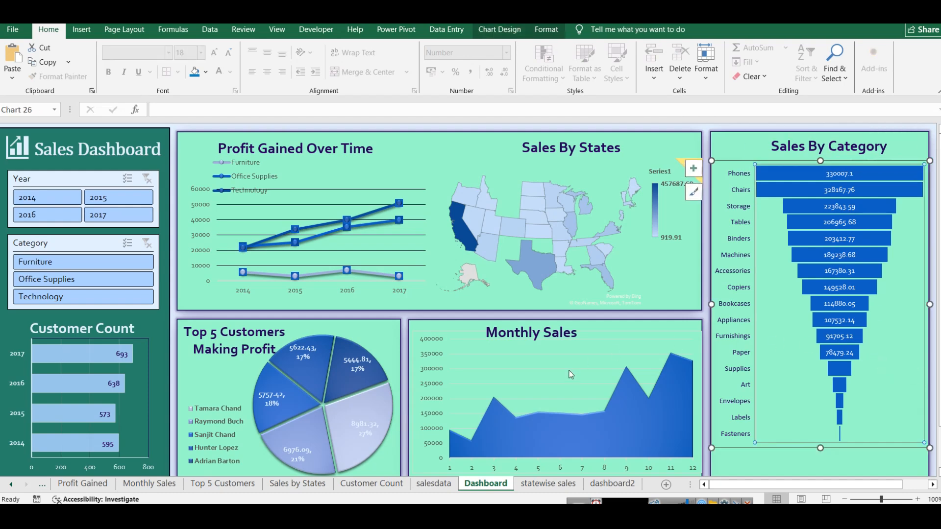
Step: Try pasting a copy of the Sales by Category pivot table at B15 on the Profit Gained sheet, and undo the paste
left_click(10, 484)
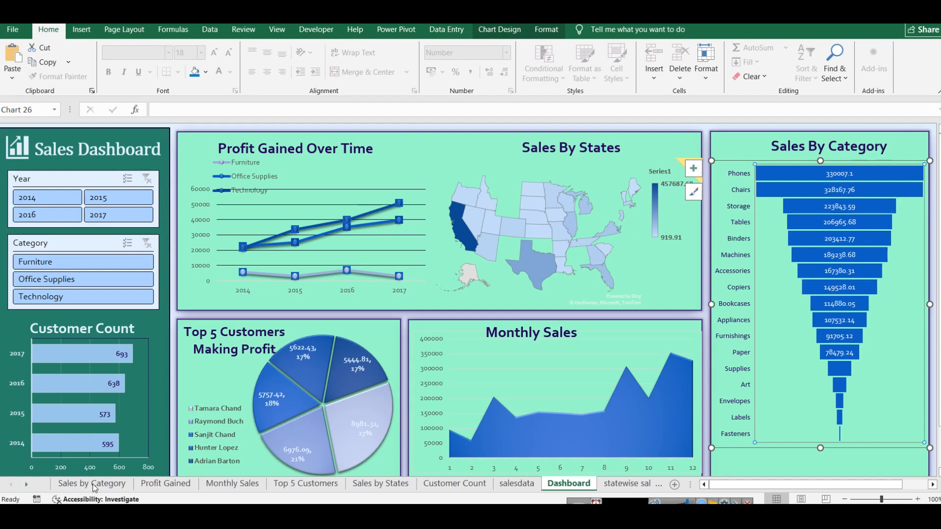
left_click(165, 484)
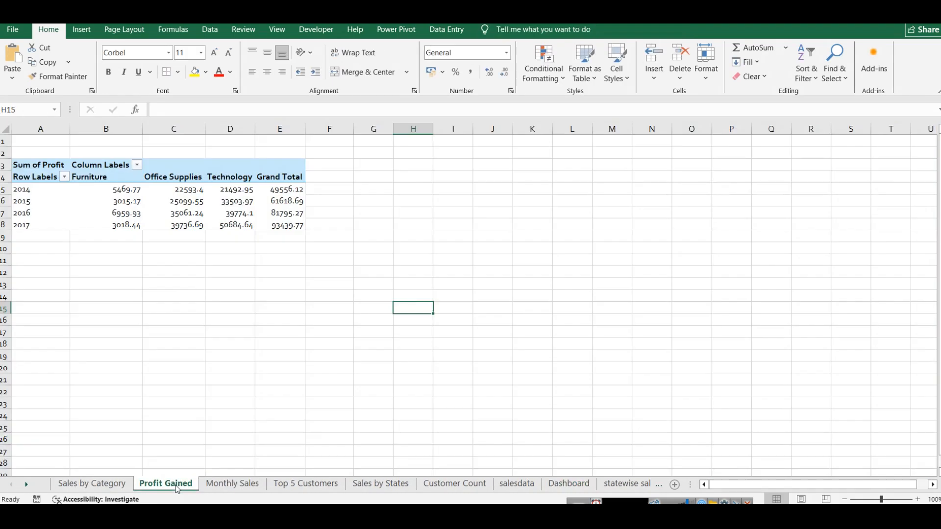
left_click(106, 483)
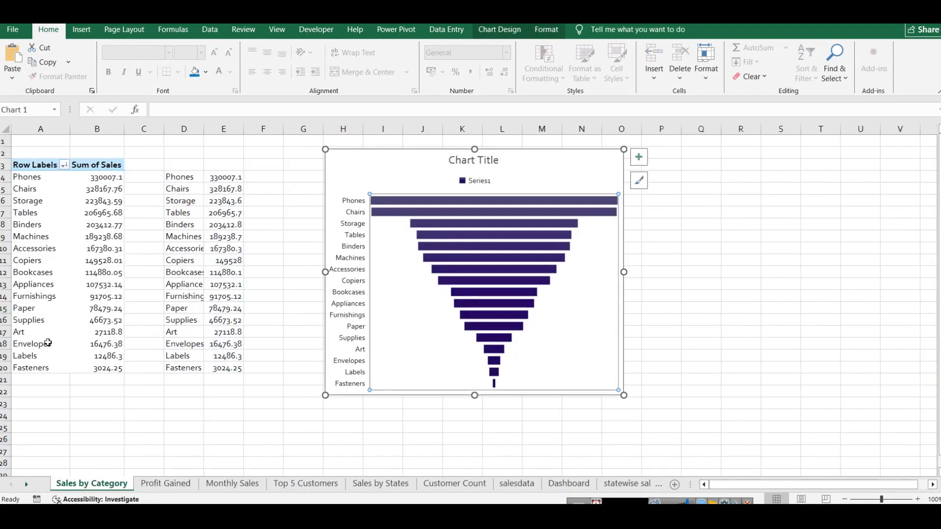
left_click_drag(87, 372, 16, 165)
key("ctrl+c")
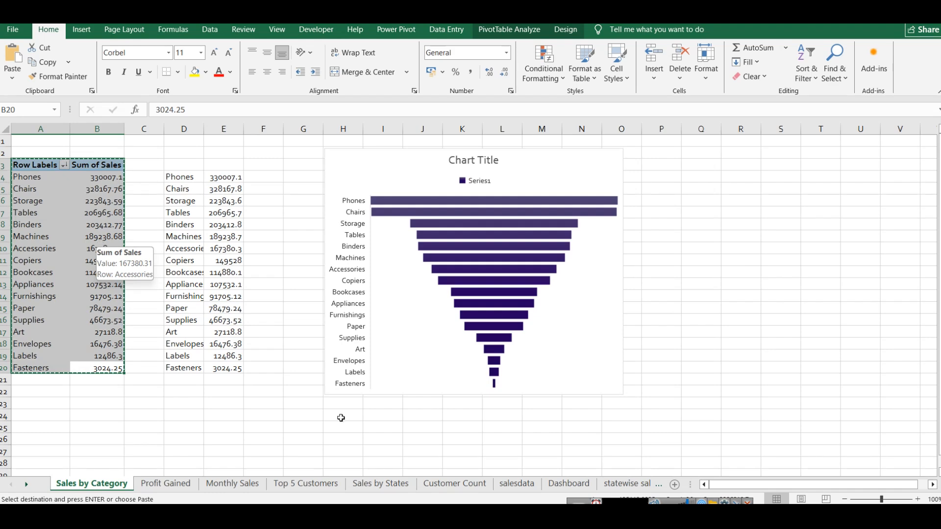
left_click(166, 484)
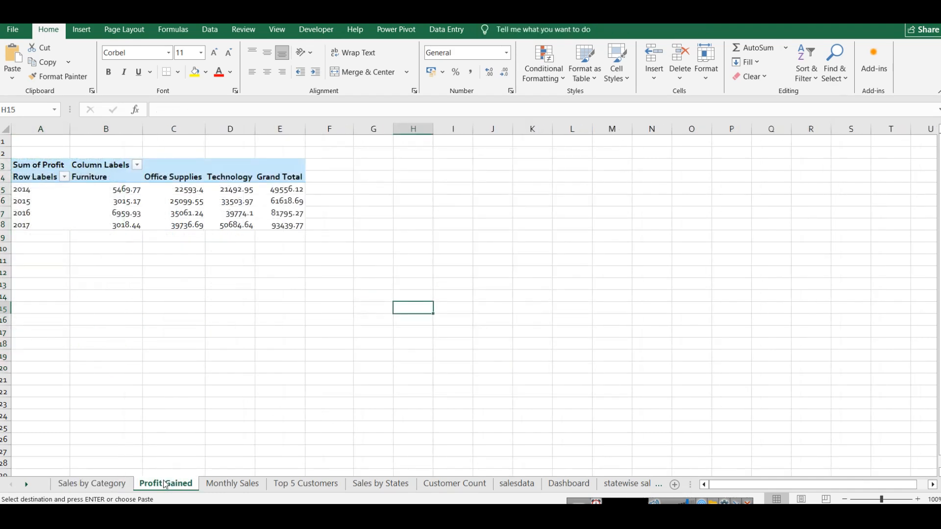
left_click(98, 304)
key("ctrl+v")
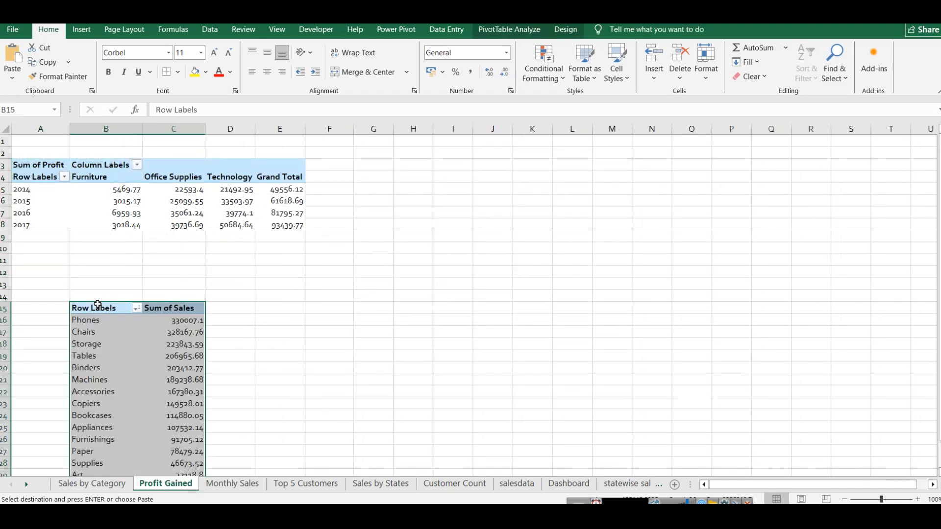
key("ctrl+z")
Step: Display the field list of the Profit Gained pivot table and examine its column, row and value fields
left_click(177, 293)
left_click(33, 167)
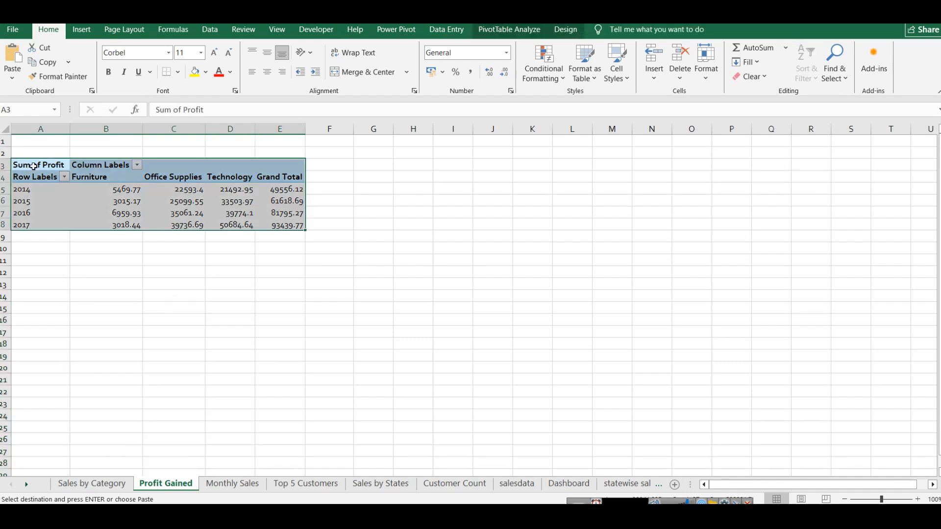
left_click(509, 30)
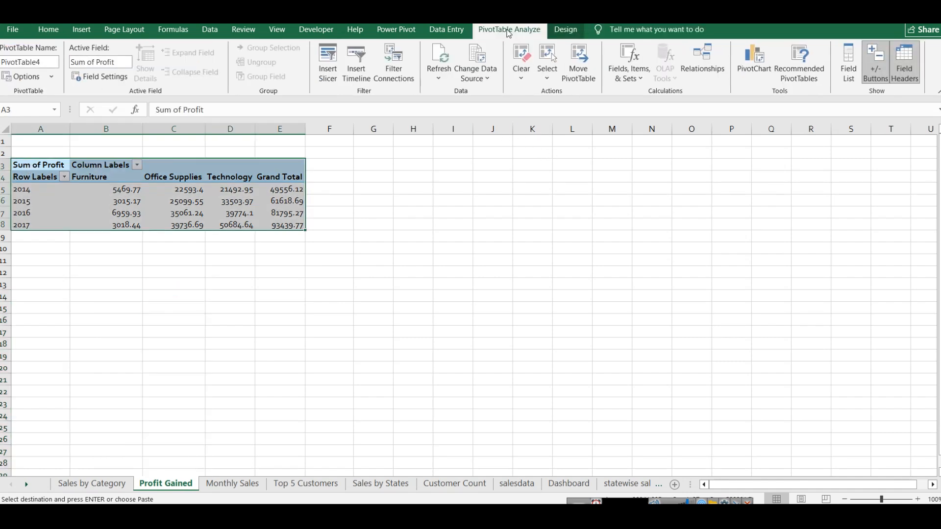
left_click(848, 66)
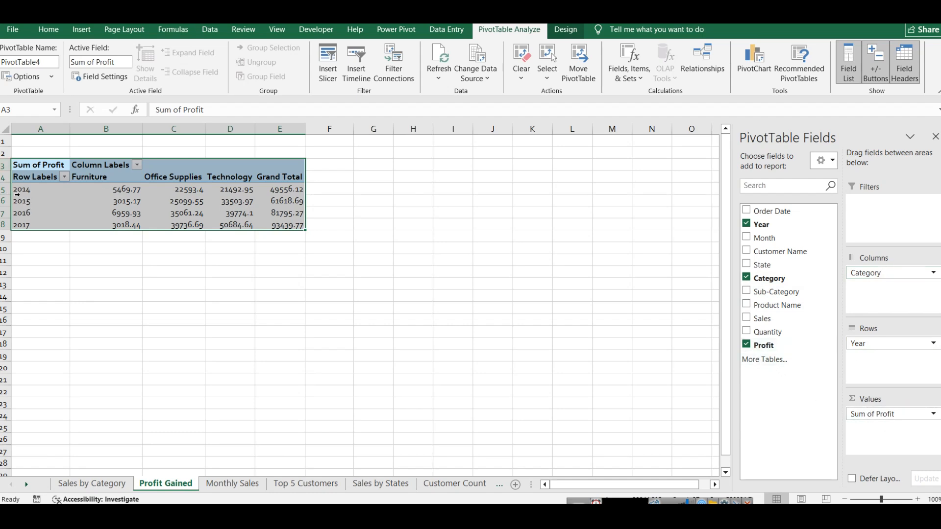
Step: Examine the fields and chart styles of the Profit Gained Over Time line chart on the Dashboard sheet
mouse_move(97, 191)
left_click(443, 487)
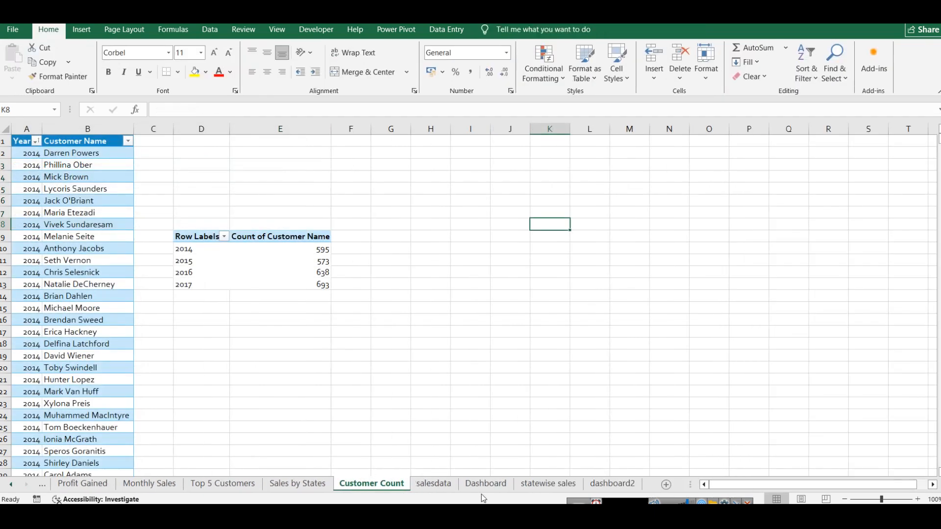
left_click(484, 485)
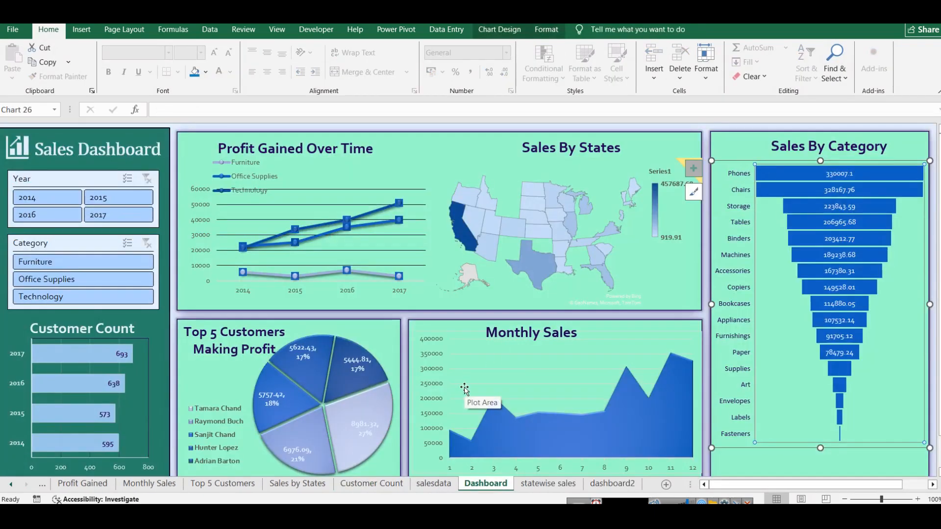
left_click(287, 214)
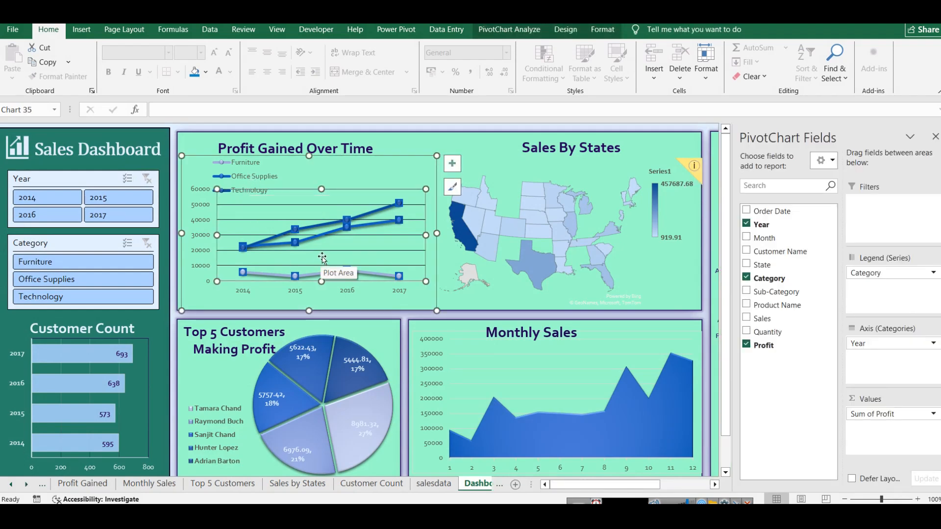
left_click(566, 30)
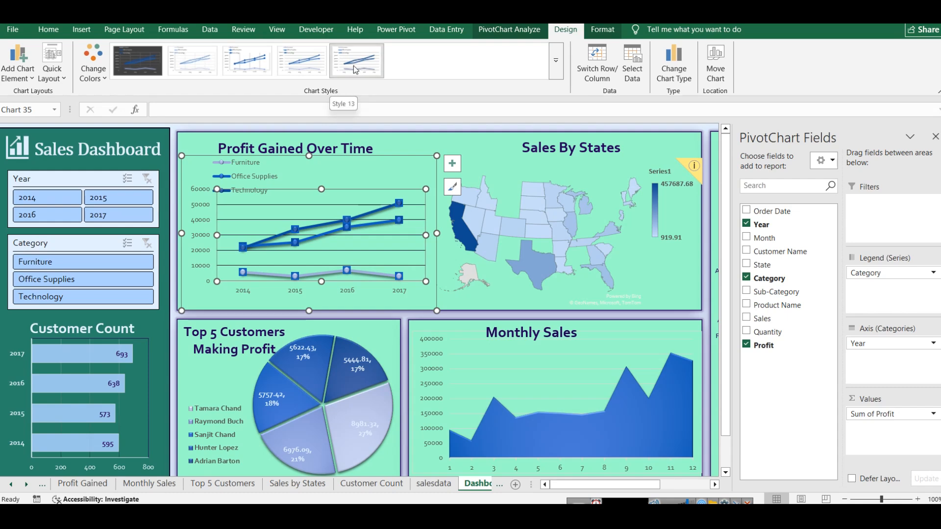
right_click(344, 181)
left_click(319, 181)
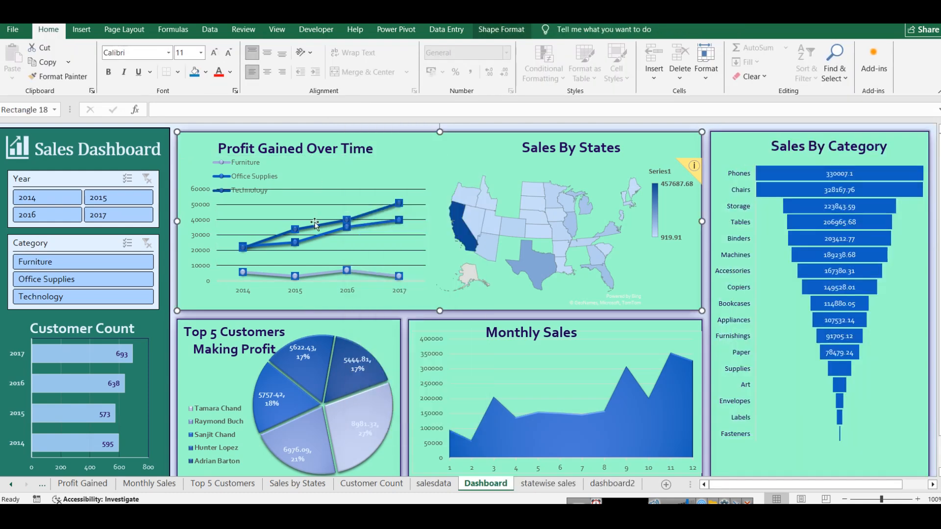
Step: Look through the plot area's border and effects formatting options for the Profit Gained Over Time chart, and close the formatting pane
left_click(314, 222)
right_click(315, 223)
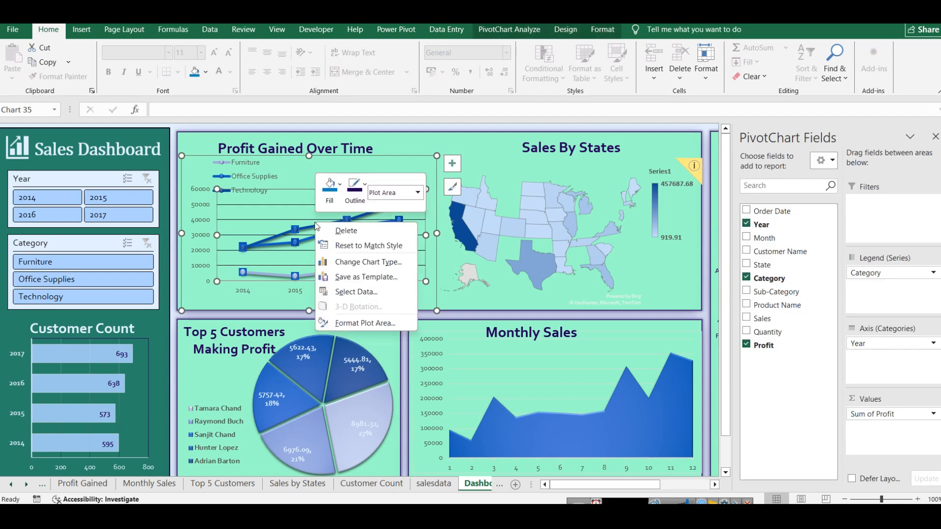
left_click(378, 322)
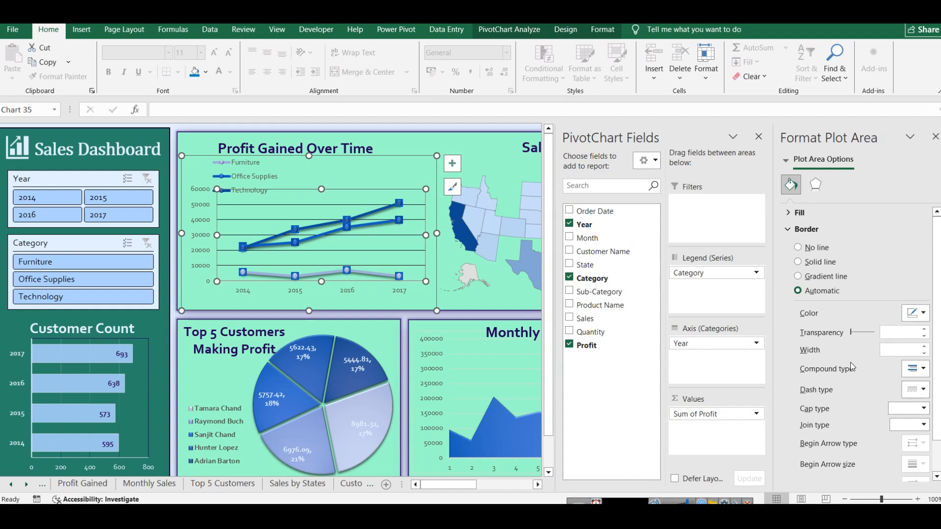
scroll(851, 364, "down", 1)
scroll(824, 283, "up", 2)
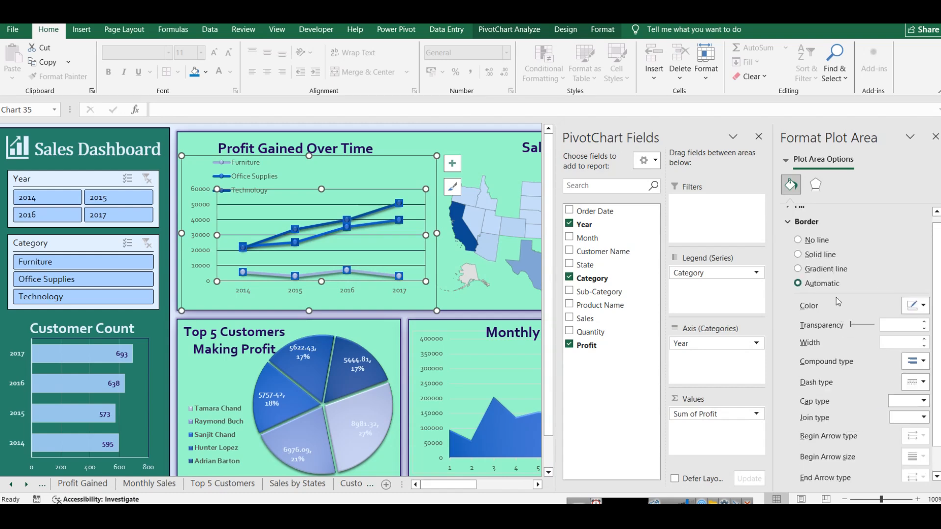
left_click(815, 184)
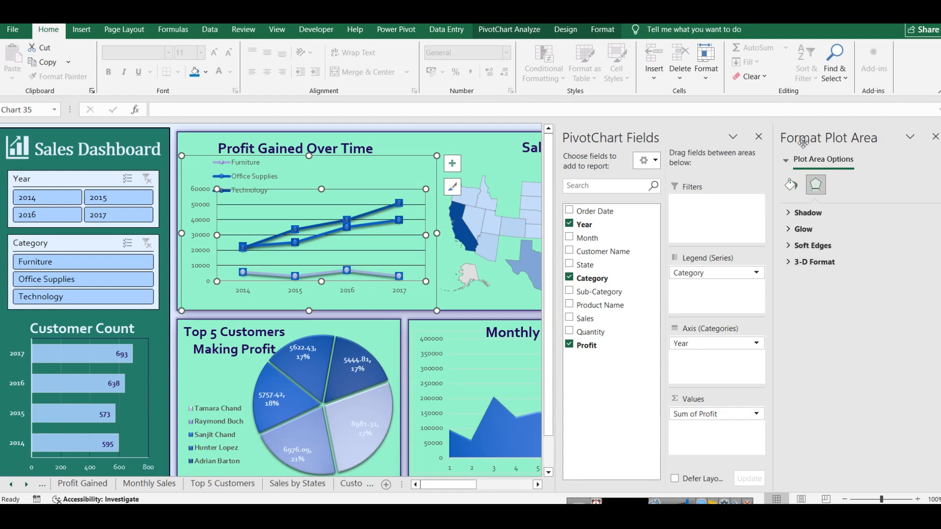
left_click(936, 136)
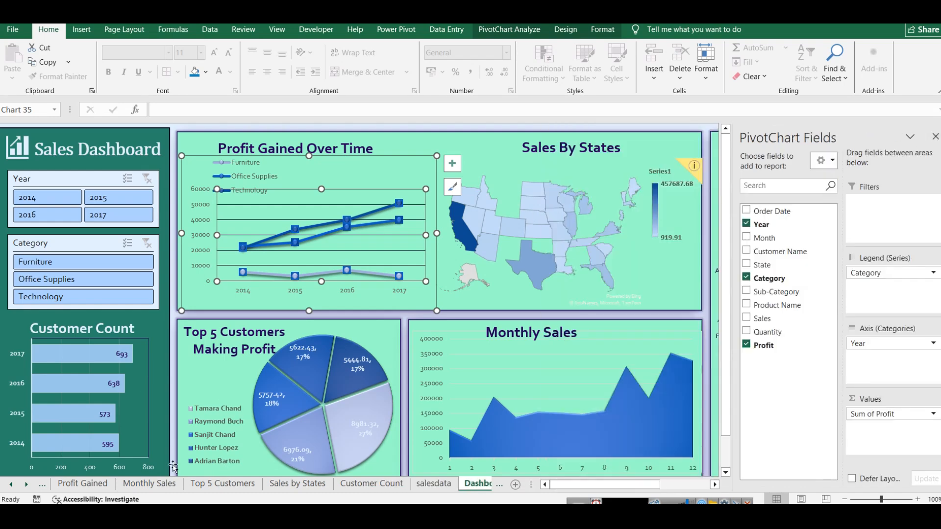
Step: Insert a 2-D line chart with markers from the Profit Gained pivot table and place it beside the data, over columns F to M
left_click(156, 484)
left_click(11, 484)
left_click(130, 487)
left_click(166, 484)
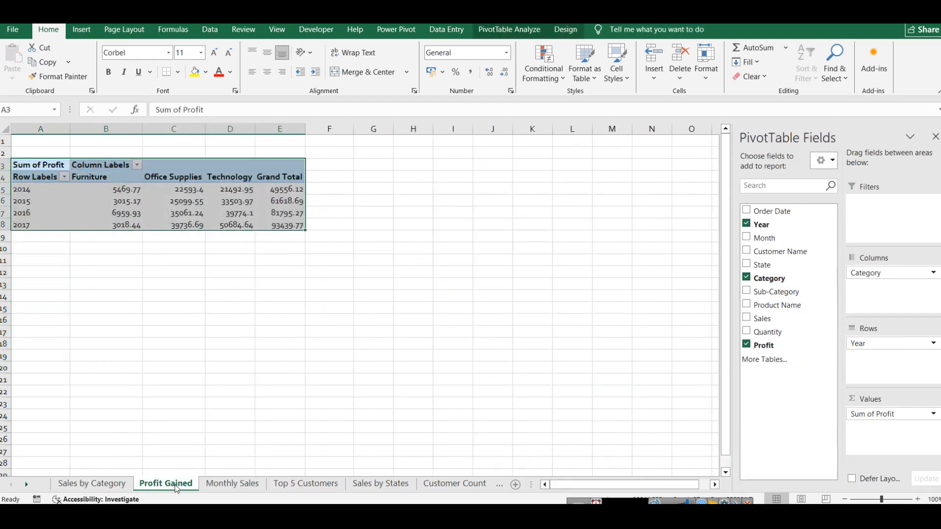
left_click(81, 30)
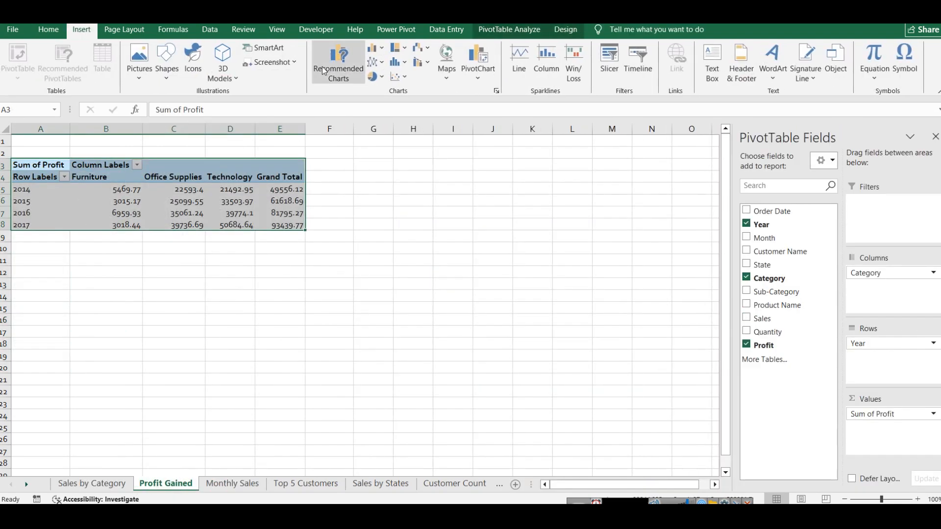
left_click(375, 63)
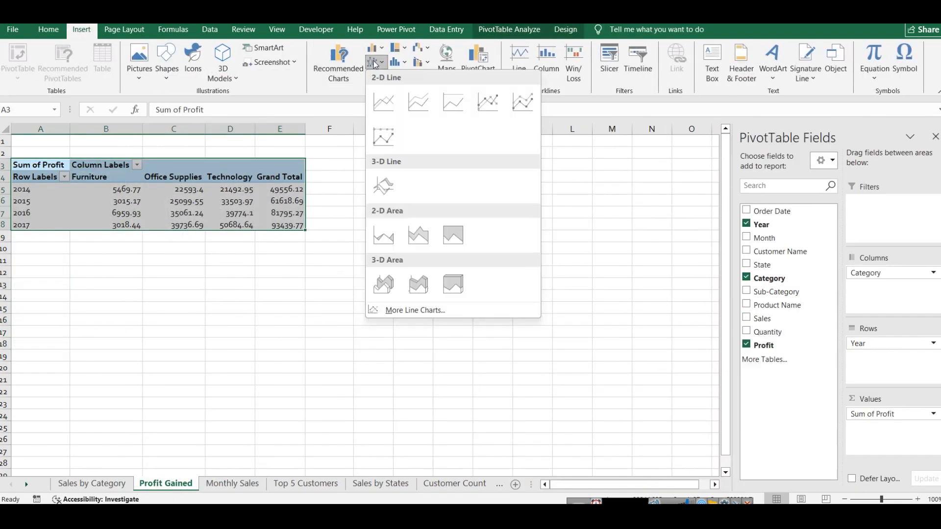
left_click(481, 101)
left_click_drag(441, 248, 559, 206)
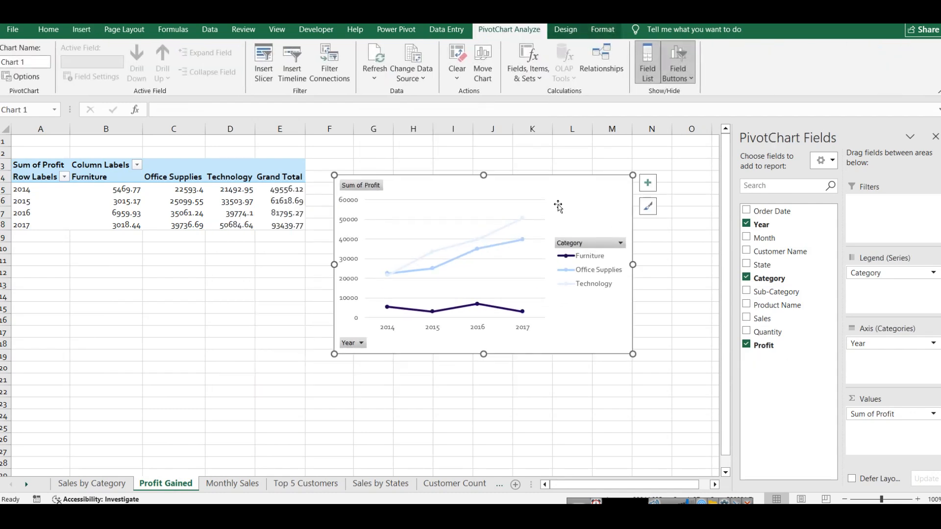
left_click(566, 30)
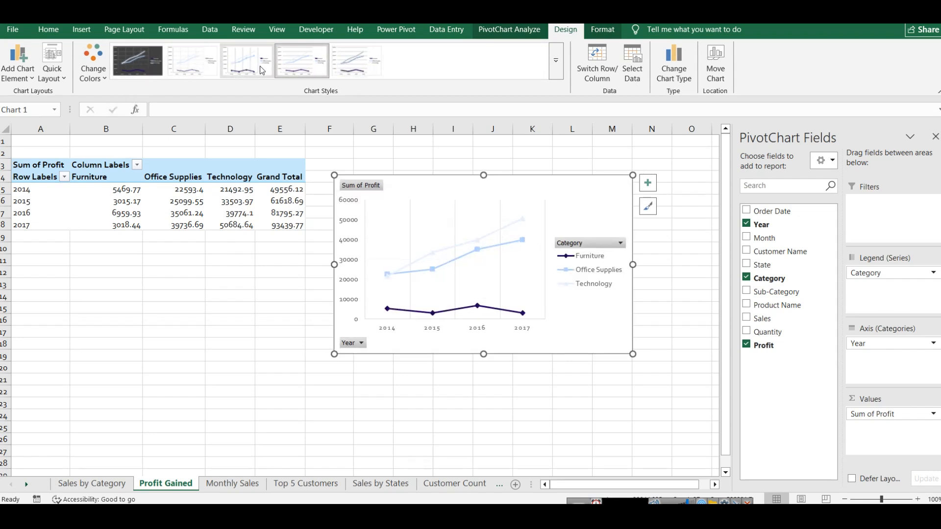
left_click(509, 412)
Step: Copy the profit line chart to dashboard2 and align it directly beside the Sales by State pie chart
left_click(562, 219)
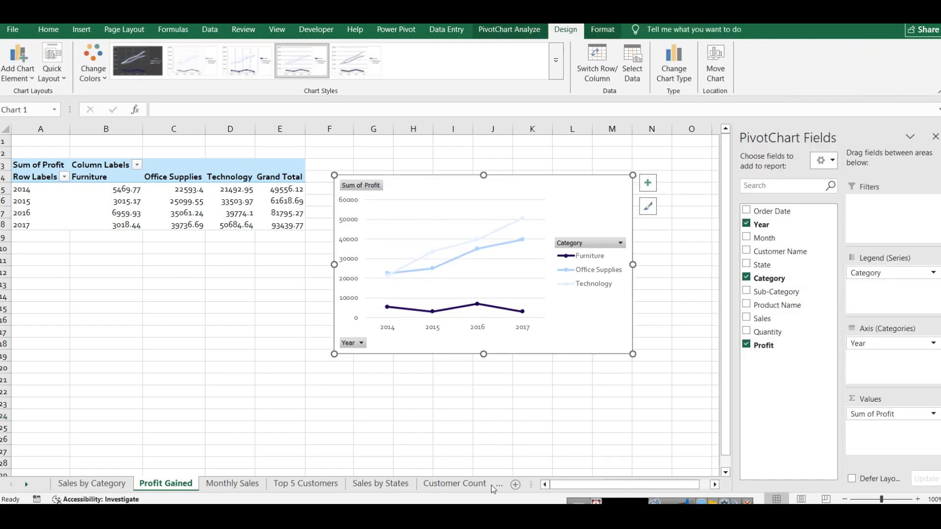
left_click(455, 484)
left_click(621, 484)
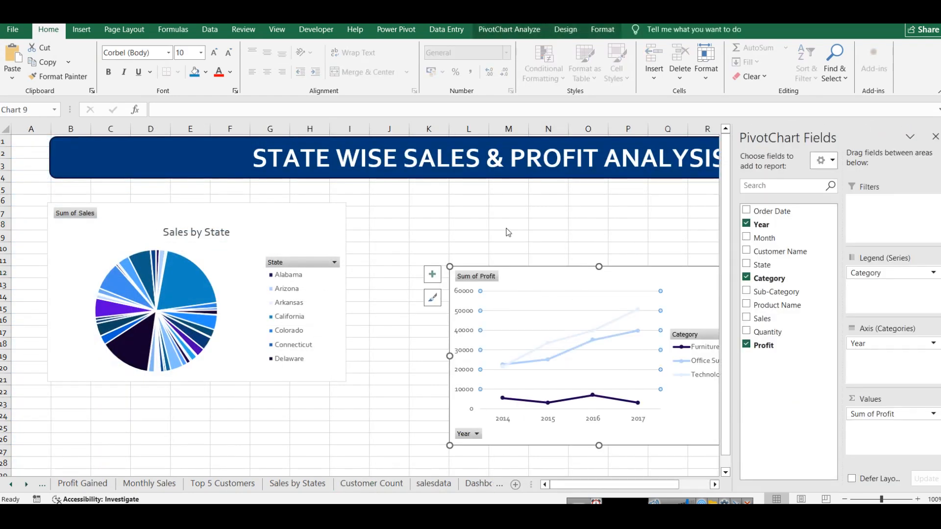
left_click_drag(548, 275, 449, 212)
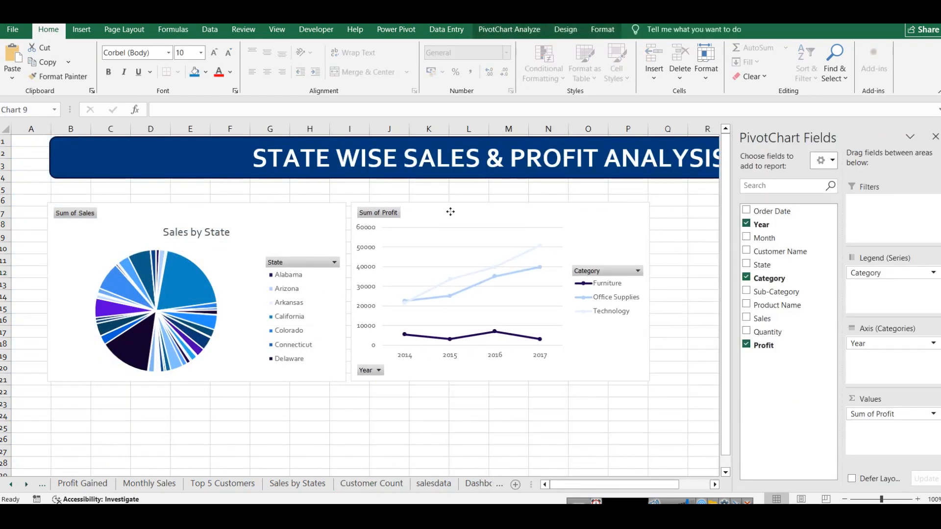
left_click(588, 414)
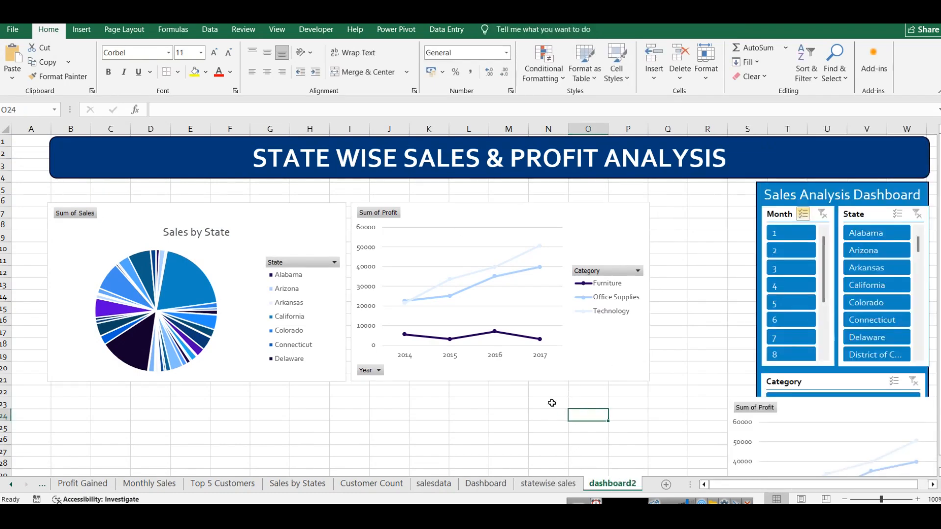
Step: Hide the gridlines on the dashboard2 sheet
left_click(372, 415)
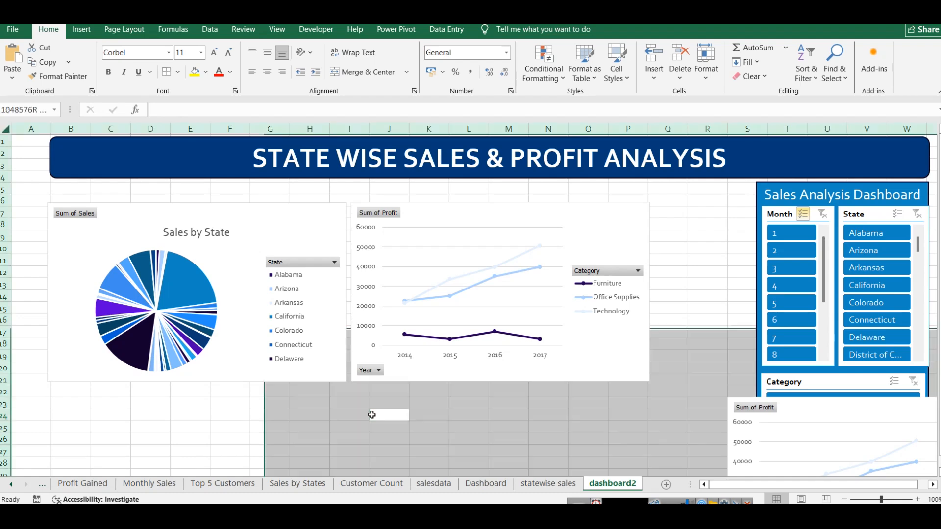
key("ctrl+a")
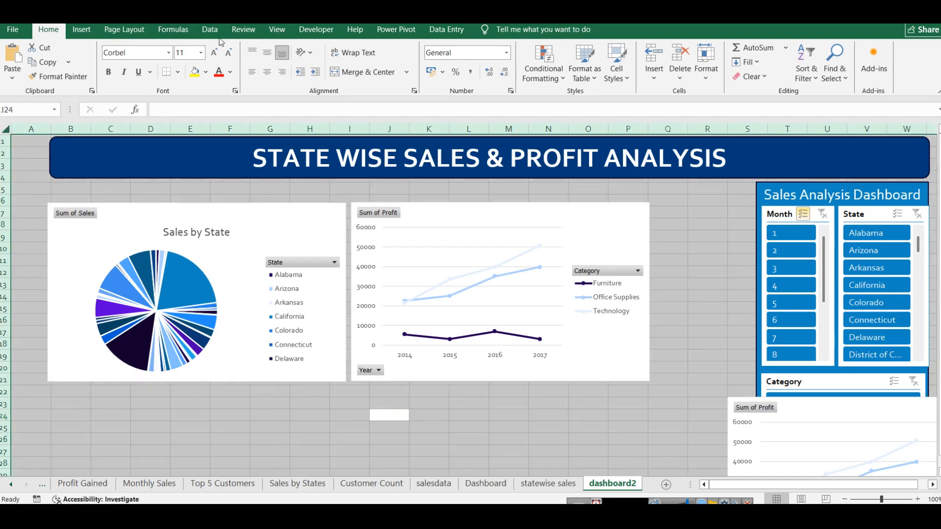
left_click(277, 30)
left_click(137, 62)
left_click(678, 234)
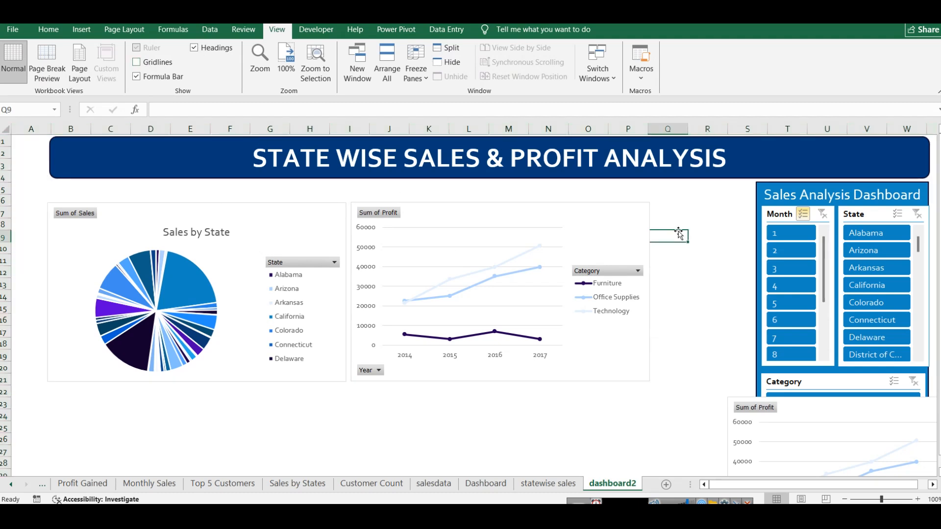
Step: Turn on rounded corners for the border of the profit line chart on dashboard2
left_click(585, 214)
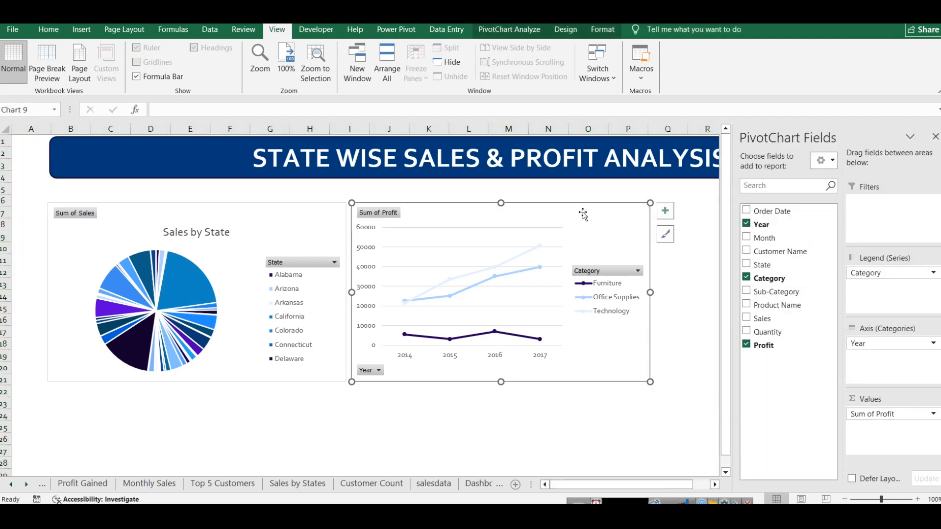
right_click(584, 214)
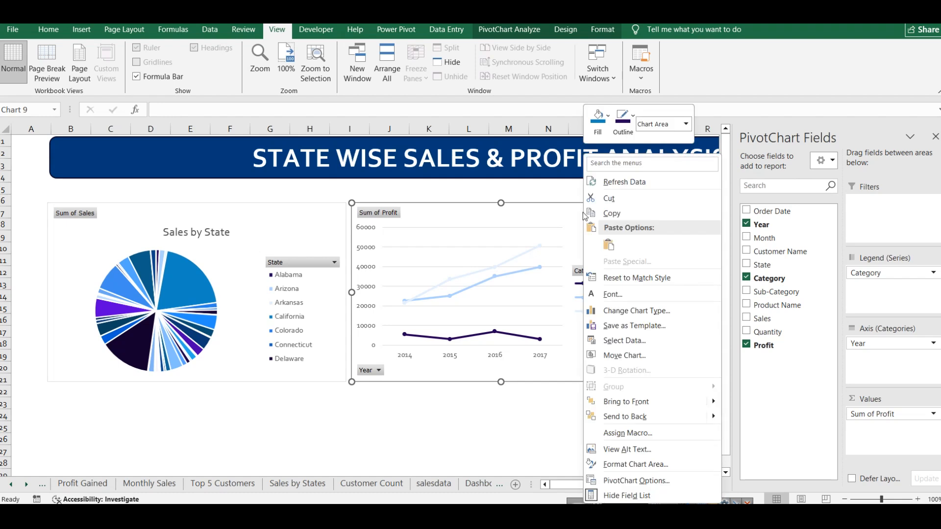
left_click(637, 464)
scroll(825, 326, "down", 2)
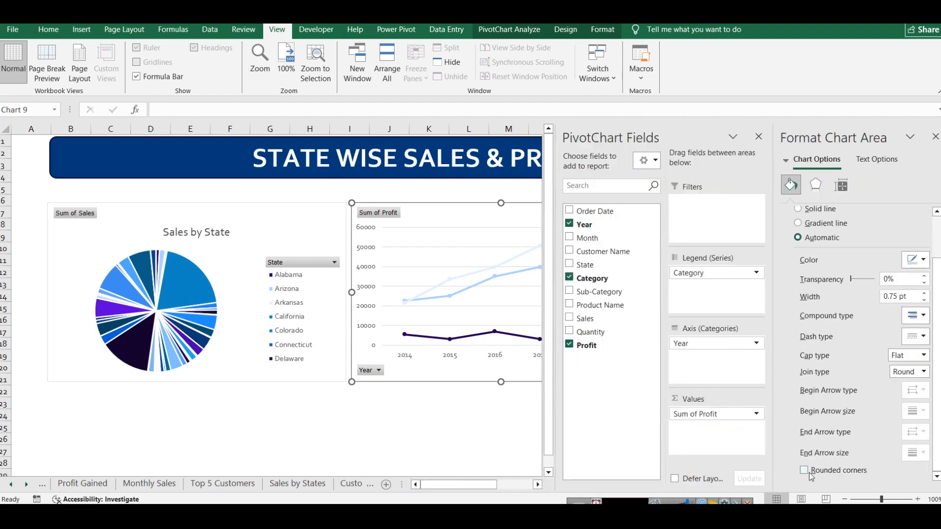
scroll(809, 343, "up", 2)
Step: Give the profit line chart an outer shadow, match the Sales by State pie chart's styling to it, and close the formatting pane
left_click(815, 185)
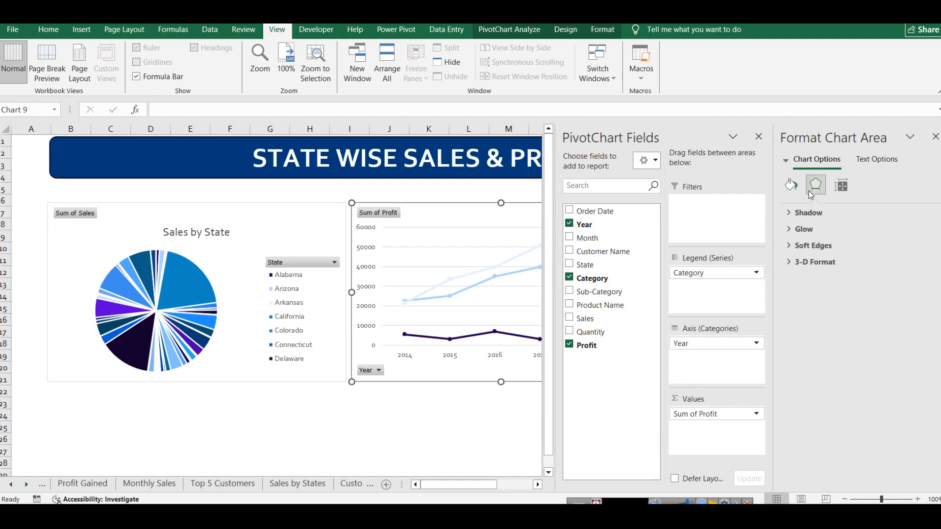
left_click(813, 214)
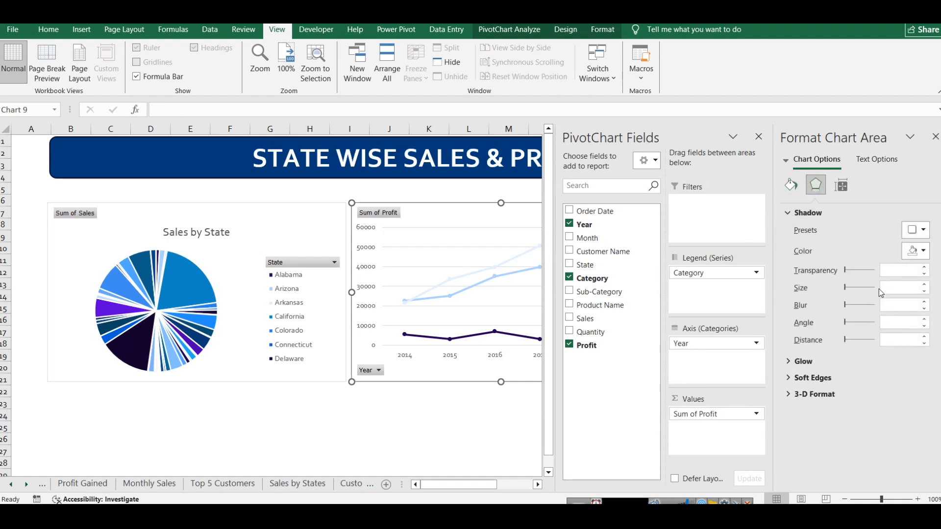
left_click(916, 233)
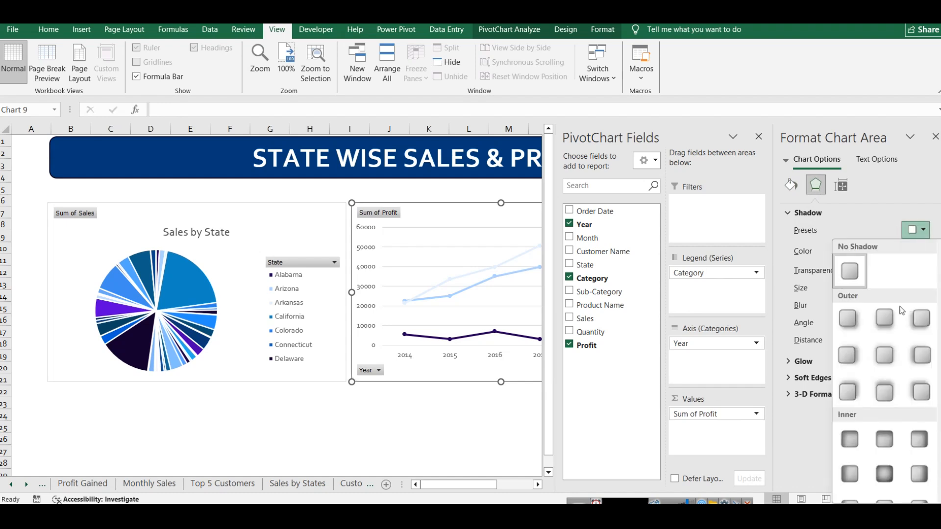
left_click(885, 319)
left_click(468, 415)
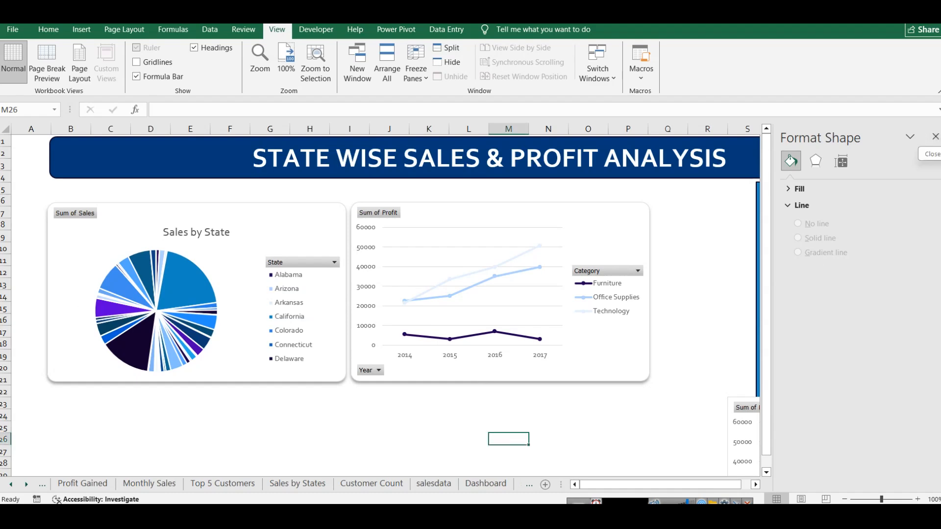
left_click(935, 138)
Step: Narrow the Sales by State pie chart to columns B to G and fit the profit line chart beside it over columns H to M
left_click(280, 209)
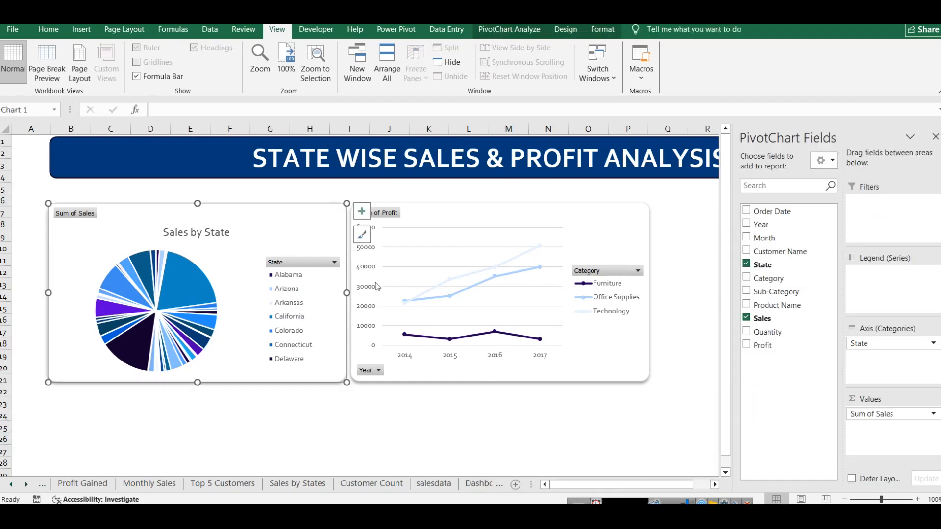
left_click_drag(346, 292, 291, 293)
left_click(446, 210)
left_click_drag(446, 210, 408, 212)
left_click_drag(599, 290, 551, 289)
left_click(936, 137)
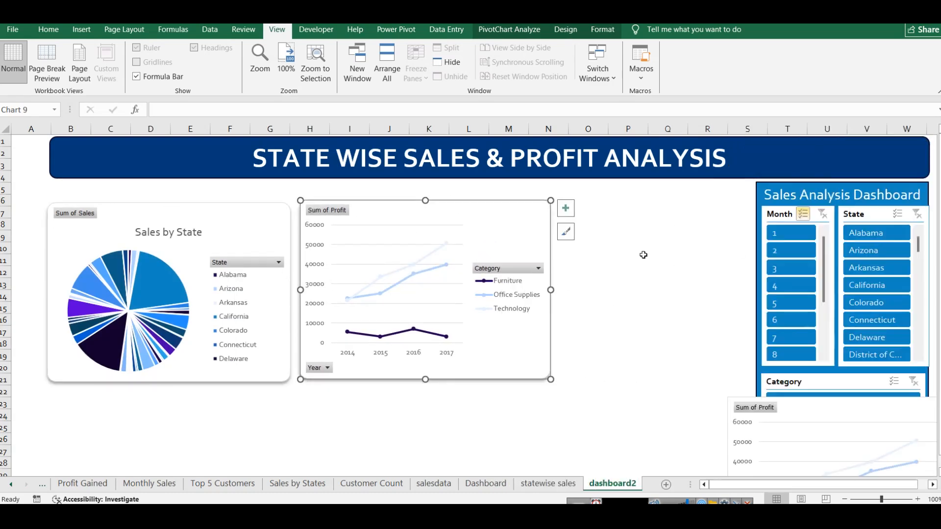
left_click_drag(551, 290, 532, 290)
left_click(633, 306)
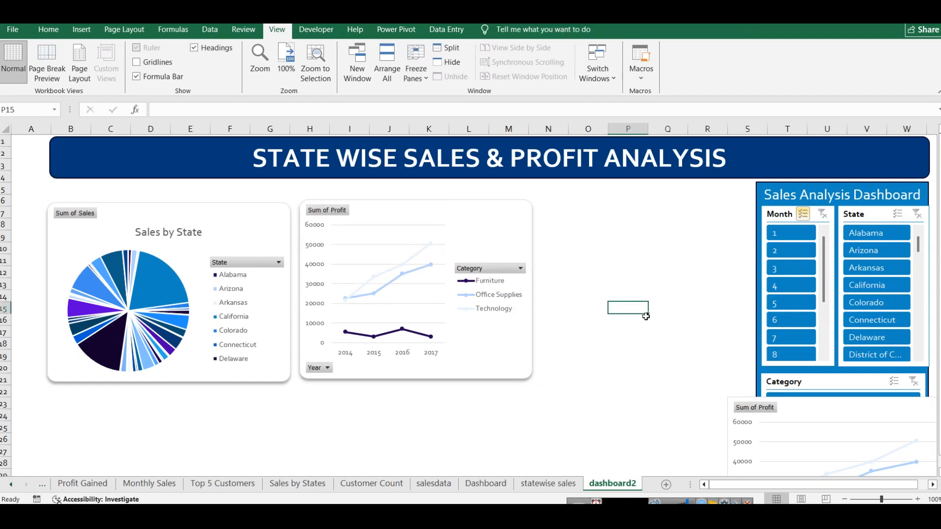
Step: Examine the Dashboard's Sales By States map, and check its pivot table and linked cells D4 and E4 on the Sales by States sheet
left_click(487, 485)
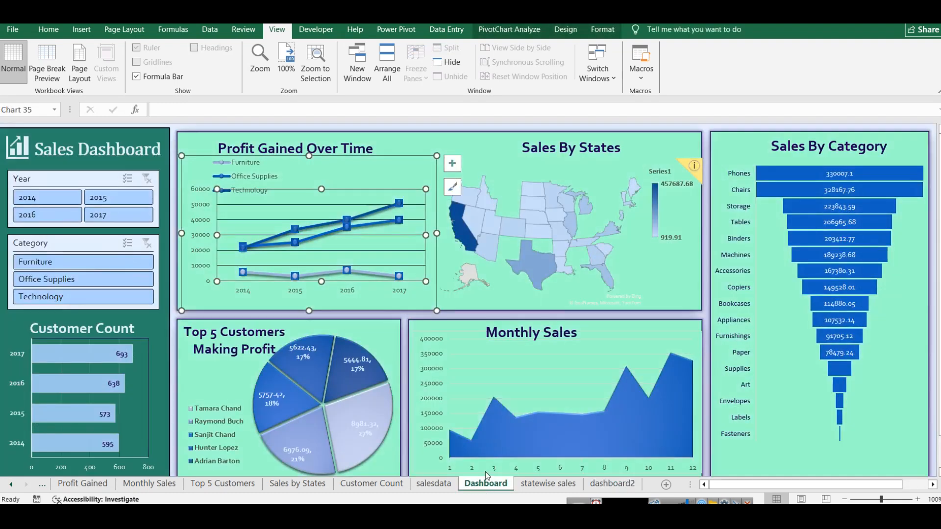
left_click(520, 177)
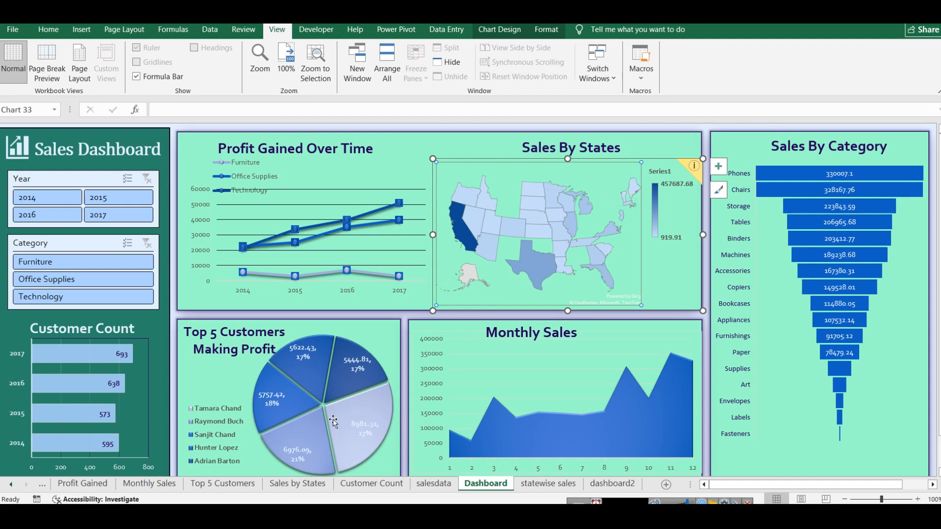
left_click(308, 483)
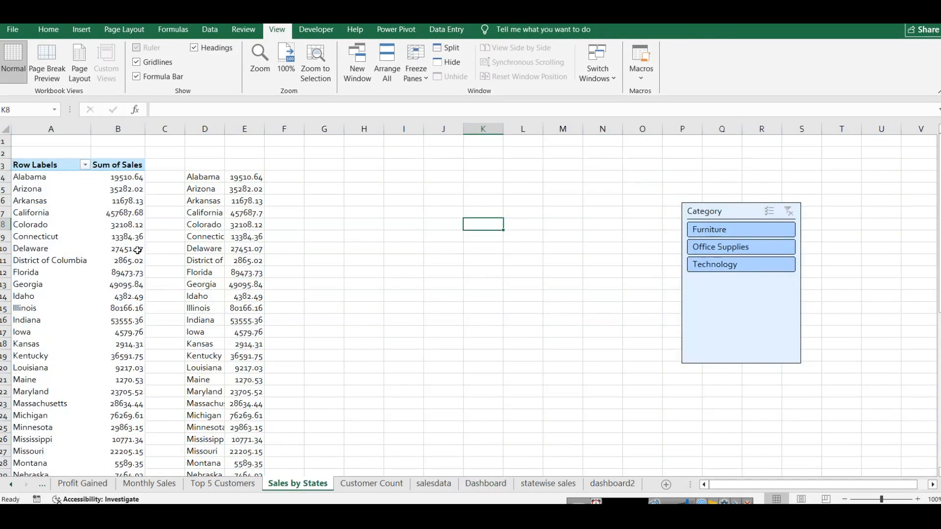
left_click(29, 165)
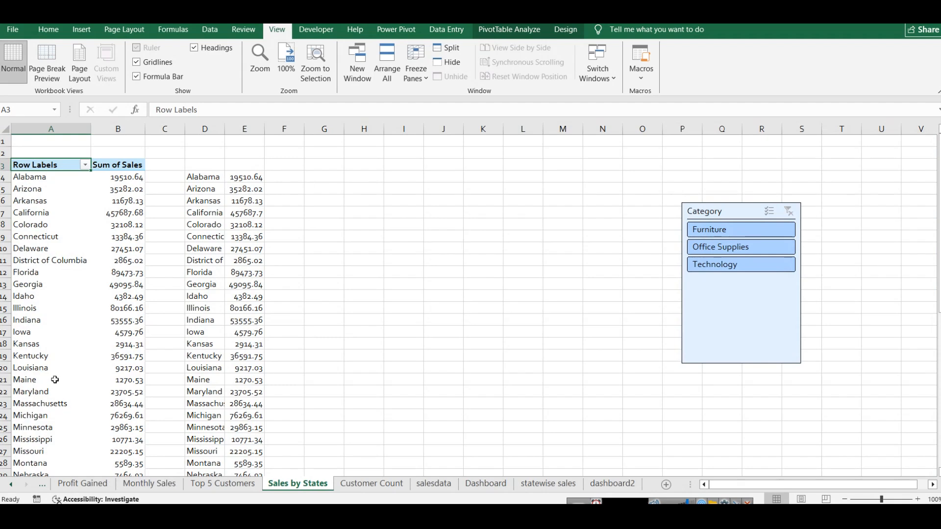
left_click(221, 179)
left_click(245, 177)
left_click(211, 179)
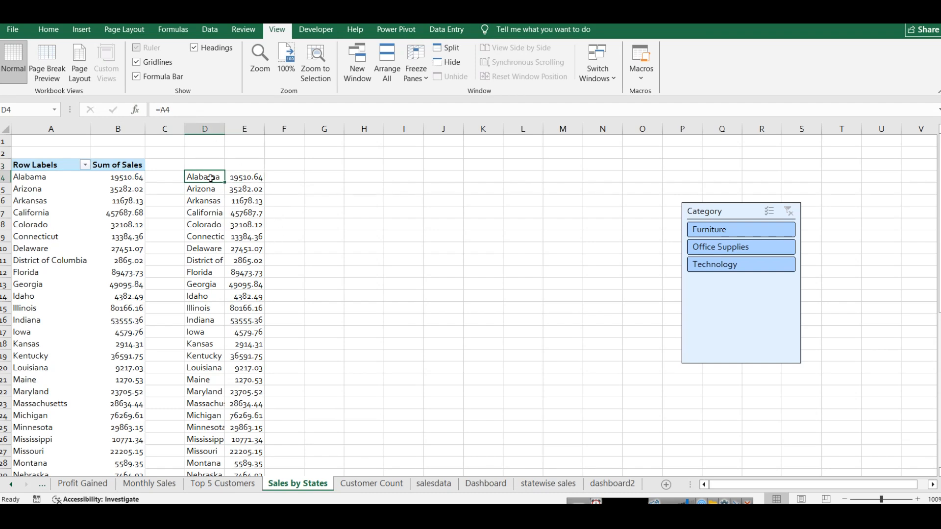
Step: Insert a filled map chart from the linked state sales data in D4:E52
left_click_drag(254, 178, 218, 179)
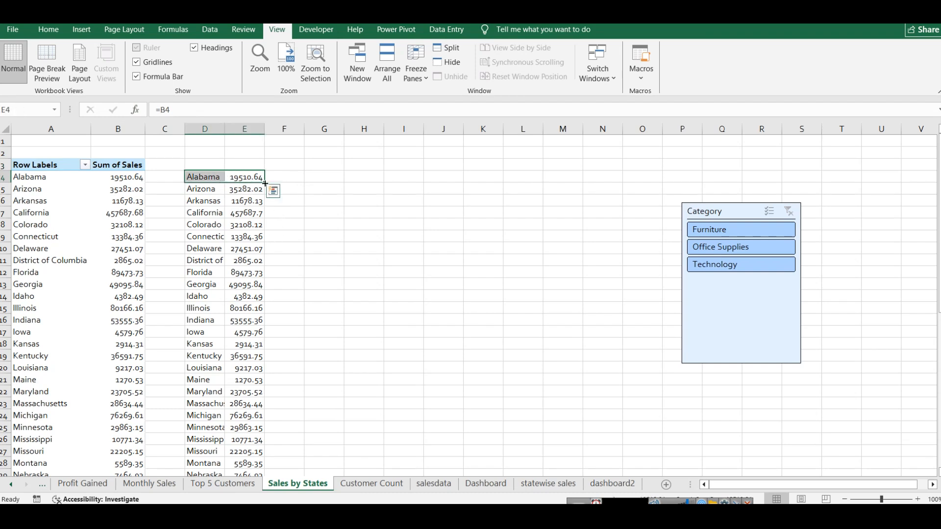
scroll(263, 302, "down", 11)
scroll(263, 301, "up", 10)
key("ctrl+shift+Down")
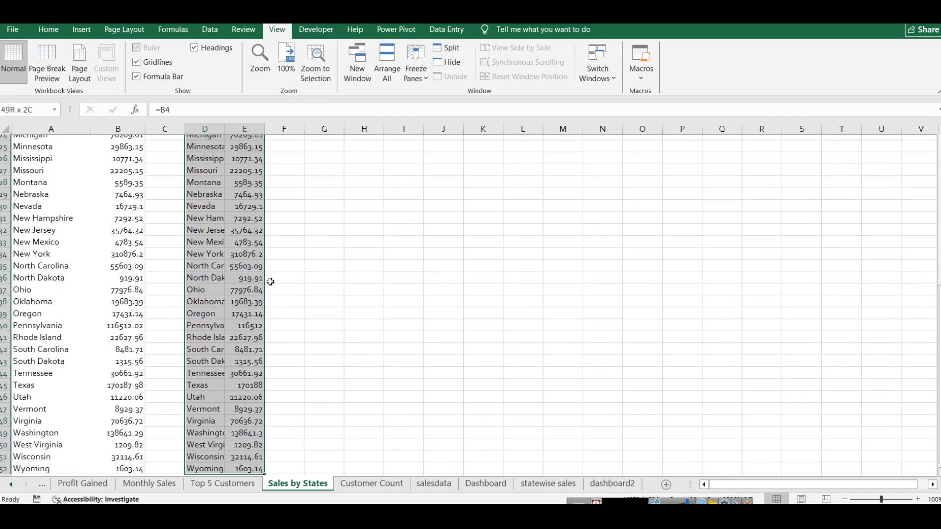
scroll(275, 279, "up", 8)
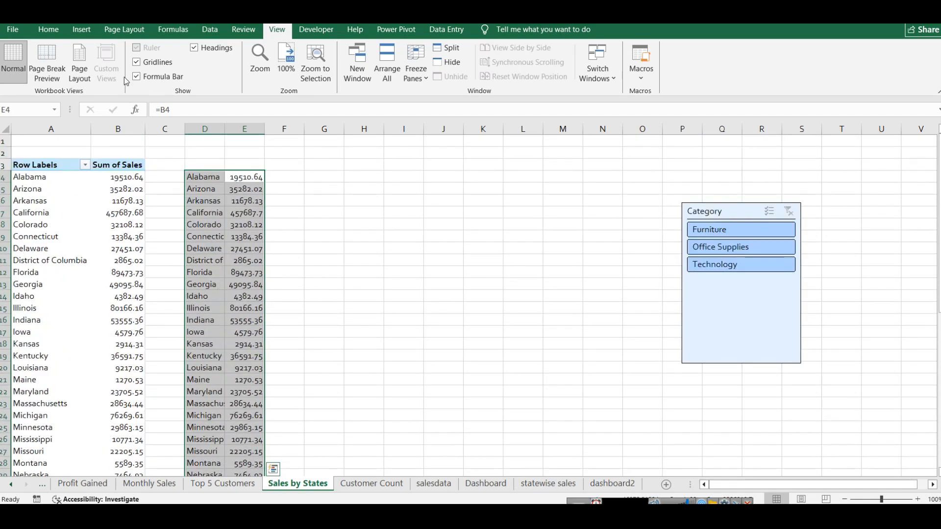
left_click(81, 29)
left_click(447, 62)
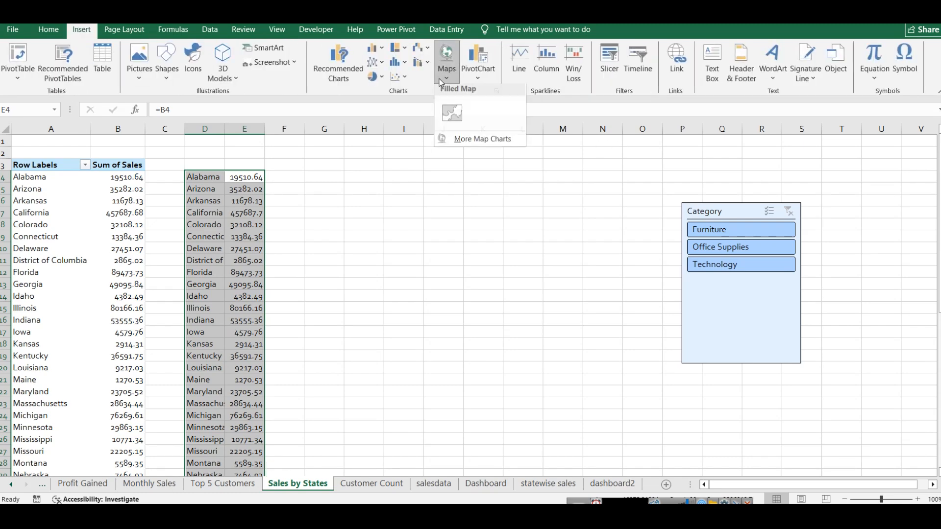
left_click(450, 112)
Step: Place the map chart between the state data and the Category slicer, and apply the light chart style with a horizontal legend above the map
left_click_drag(523, 230, 537, 202)
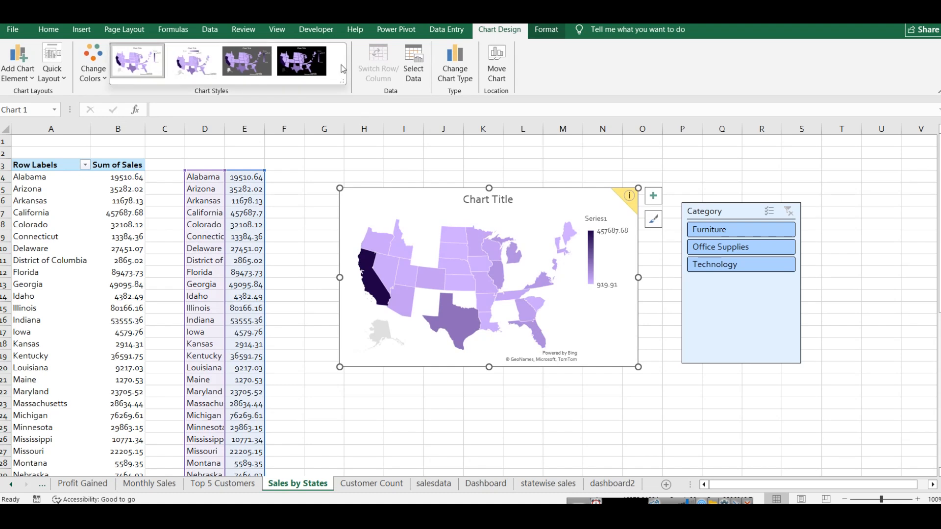
left_click(200, 64)
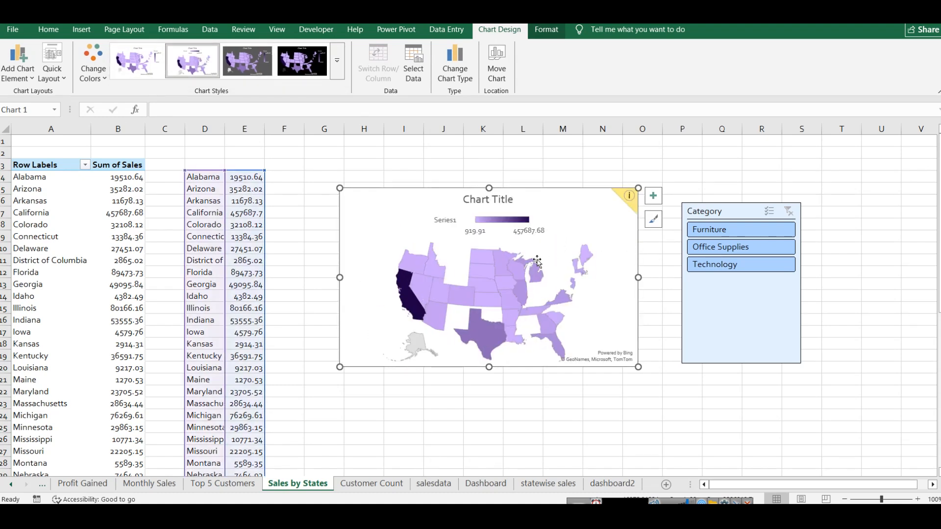
left_click(464, 289)
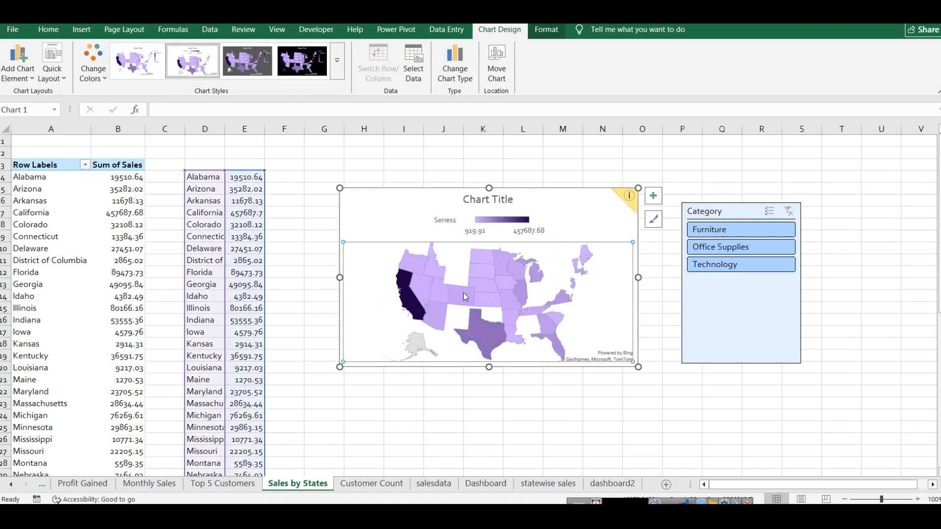
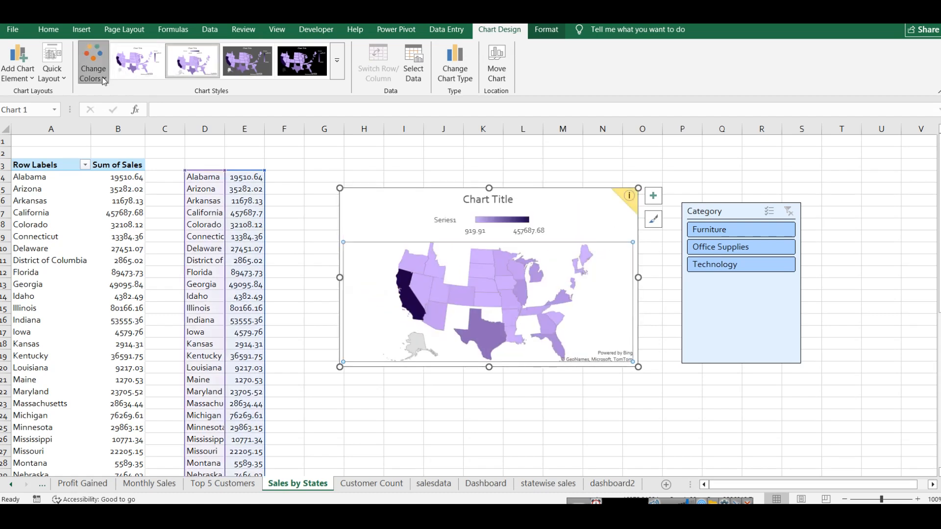
Step: Recolour the map chart with the monochromatic medium-blue palette
left_click(93, 62)
left_click(149, 130)
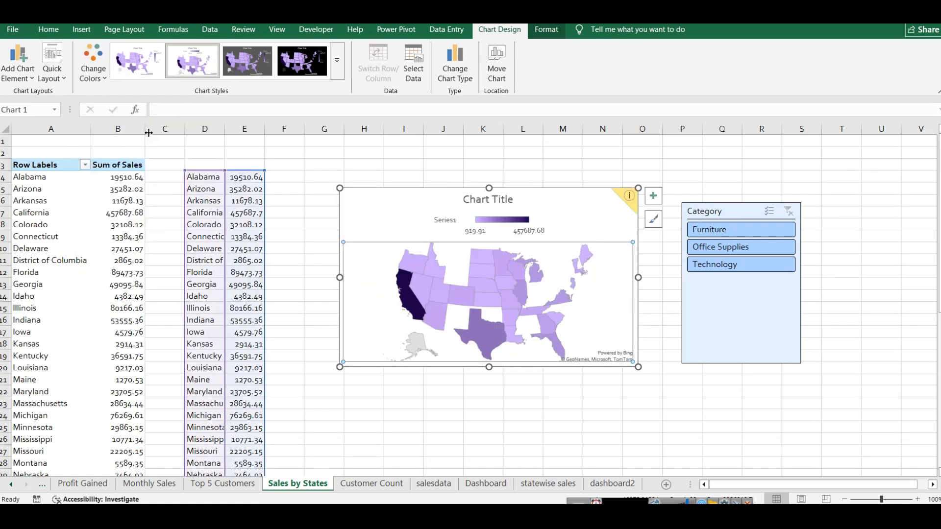
left_click(93, 62)
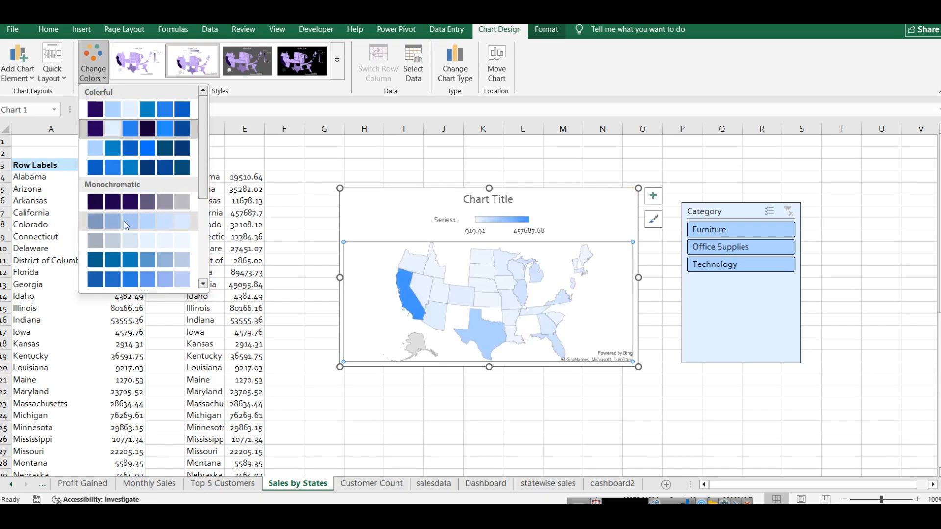
left_click(122, 261)
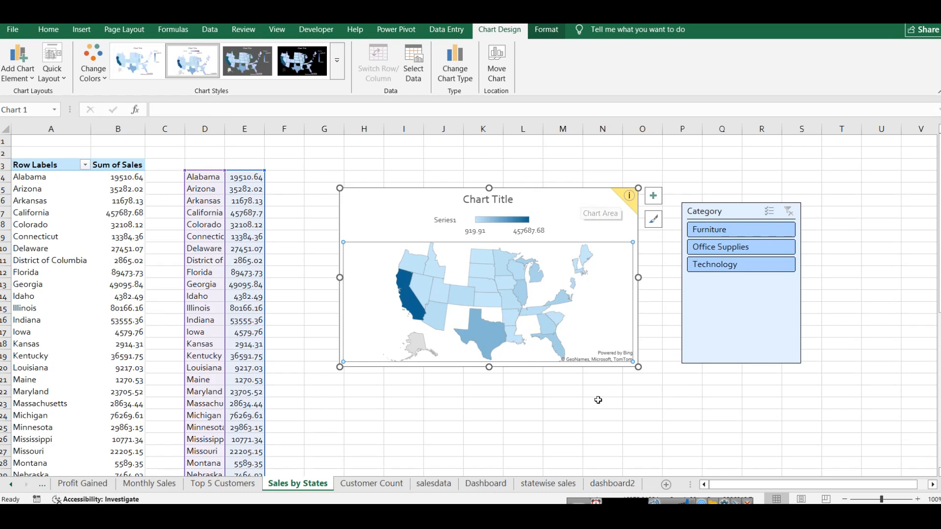
Step: Copy the map chart to dashboard2 beneath the Sales by State pie chart and narrow it to columns B to G
left_click(606, 485)
key("ctrl+v")
scroll(598, 292, "down", 3)
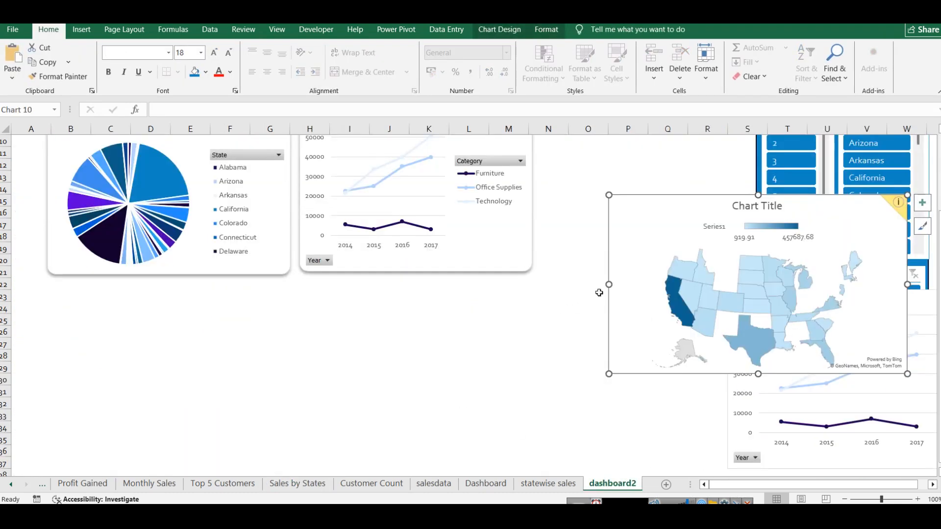
left_click_drag(637, 263, 74, 351)
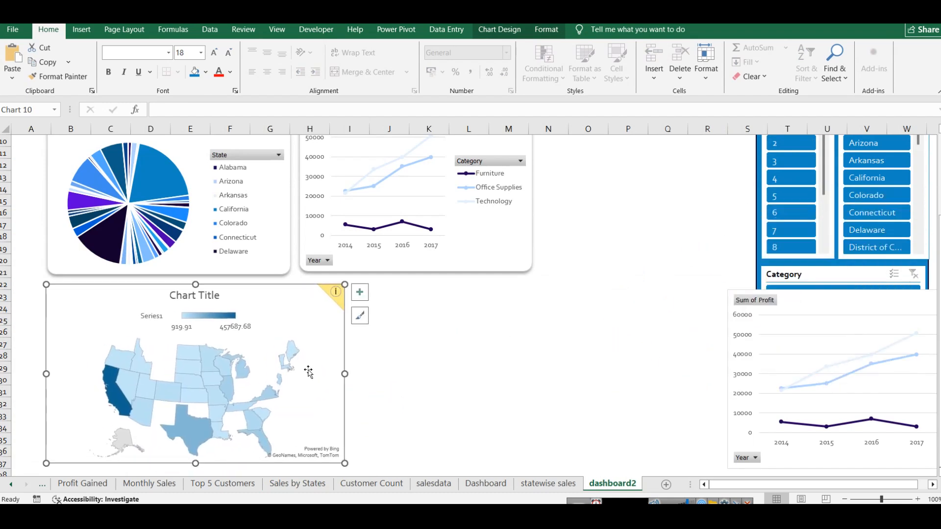
left_click_drag(345, 375, 289, 374)
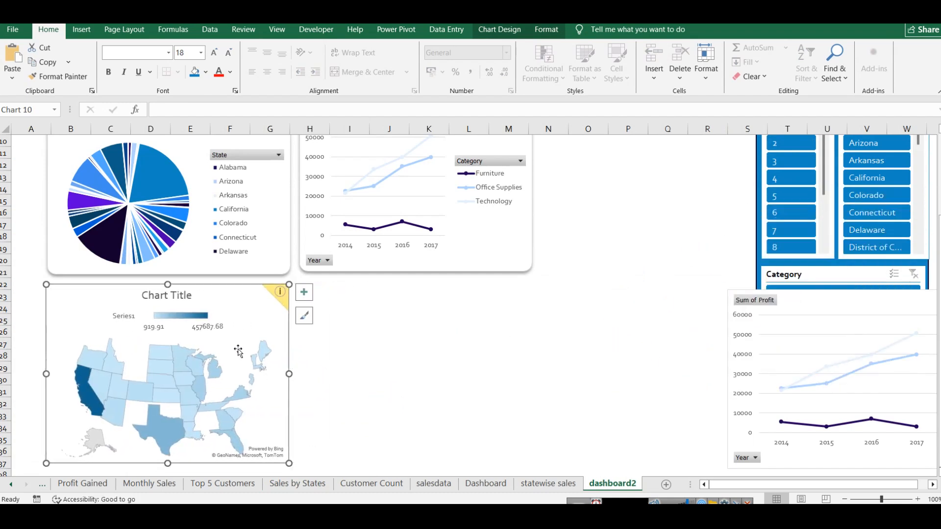
left_click_drag(170, 465, 170, 464)
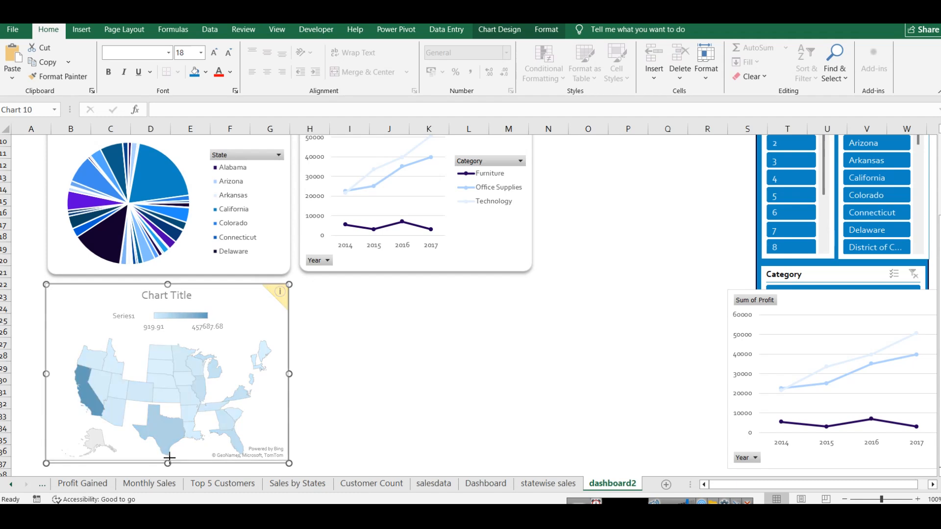
Step: Apply an outer shadow preset to the map chart area with 60% transparency, 4 pt blur, 90° angle and 3 pt distance
right_click(264, 300)
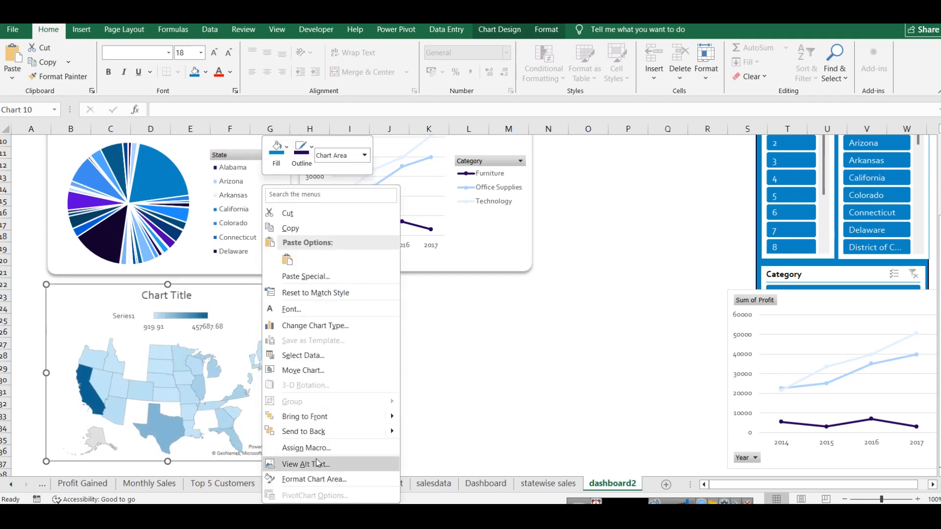
left_click(314, 480)
scroll(846, 312, "down", 1)
scroll(846, 314, "up", 1)
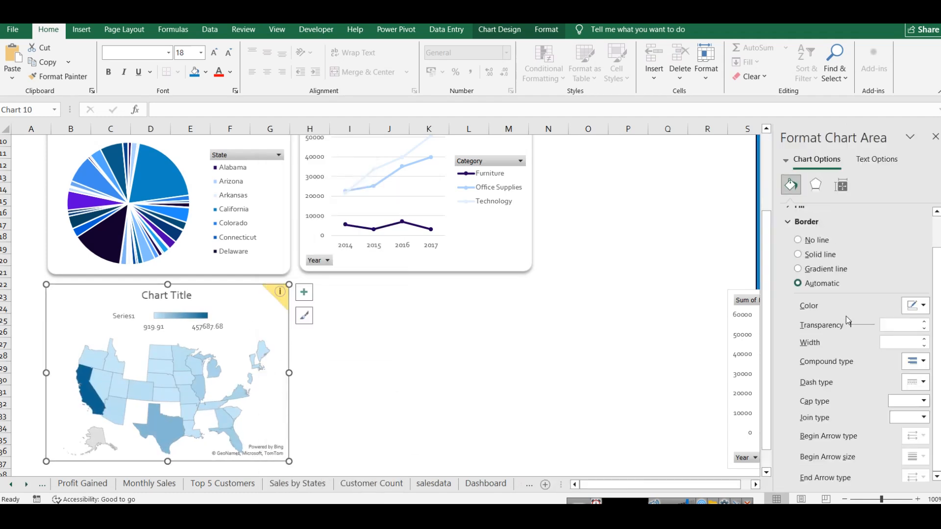
left_click(816, 186)
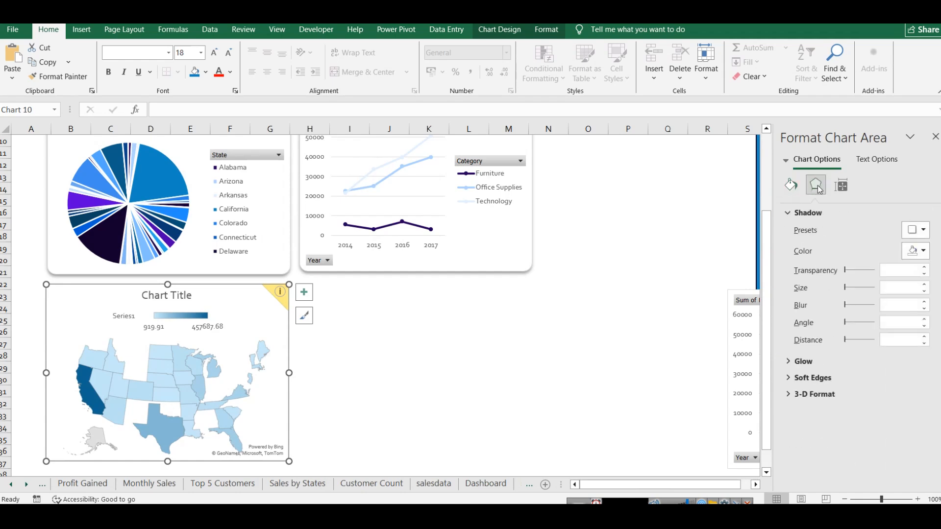
left_click(916, 230)
left_click(889, 320)
left_click(468, 332)
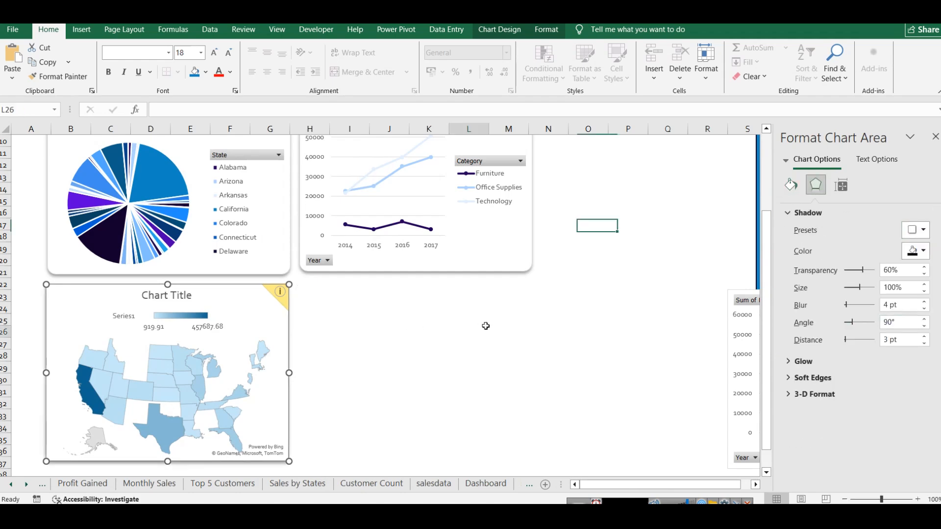
Step: Widen the profit line chart and shift it across to columns K to R, leaving room beside the pie chart
scroll(498, 322, "up", 3)
scroll(522, 289, "down", 1)
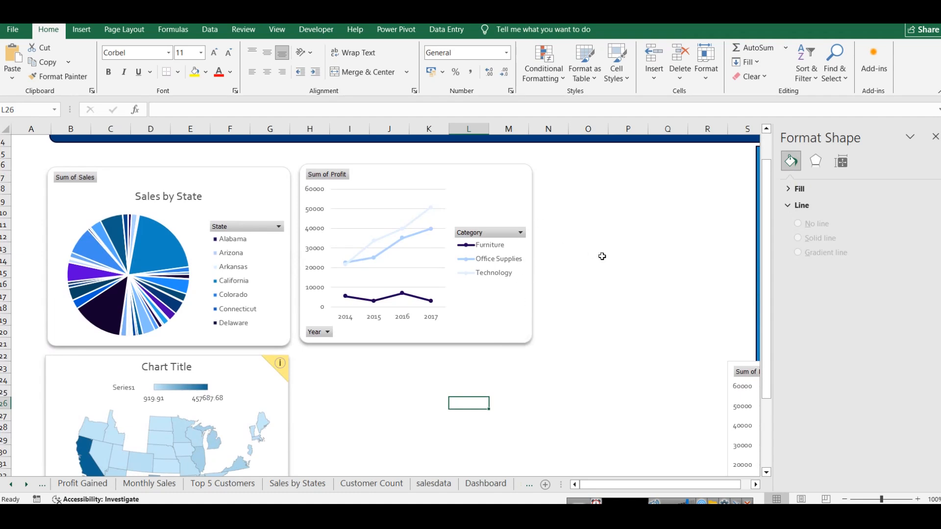
left_click(528, 196)
left_click_drag(532, 253, 687, 254)
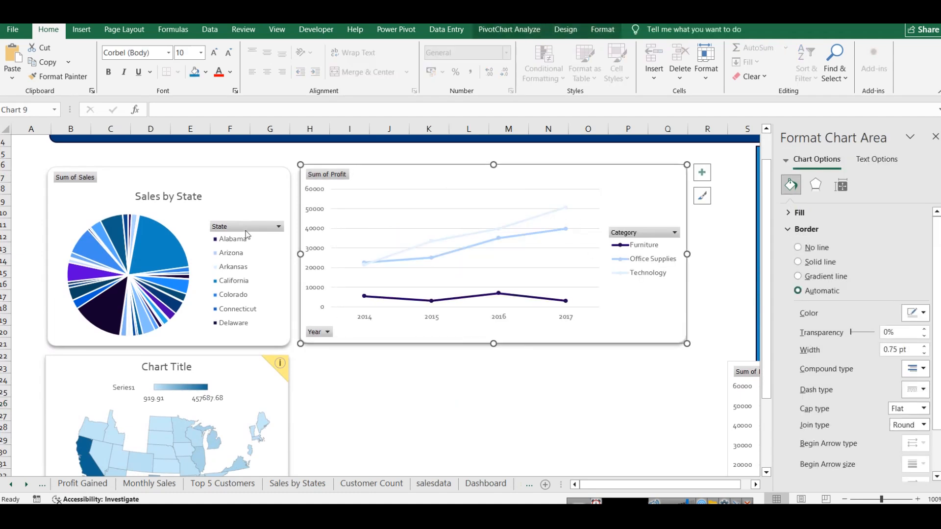
left_click_drag(299, 252, 389, 249)
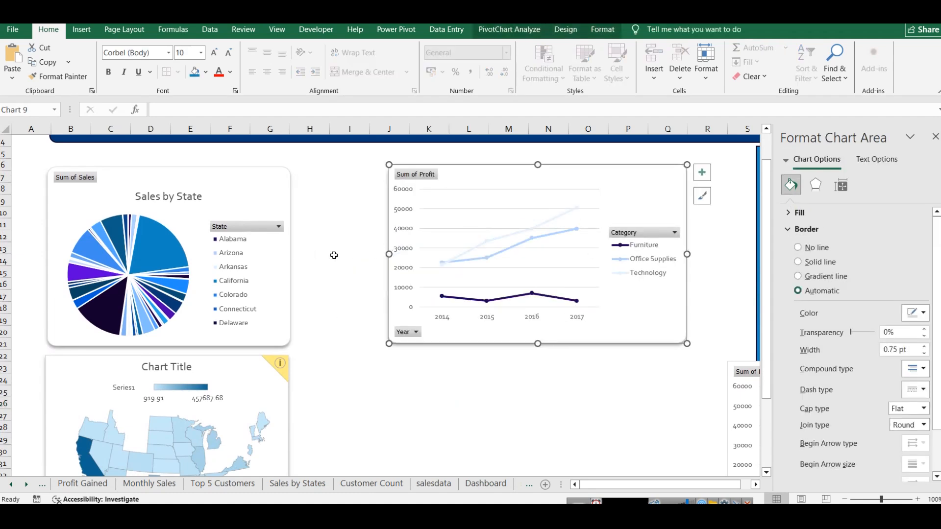
left_click_drag(571, 179, 614, 180)
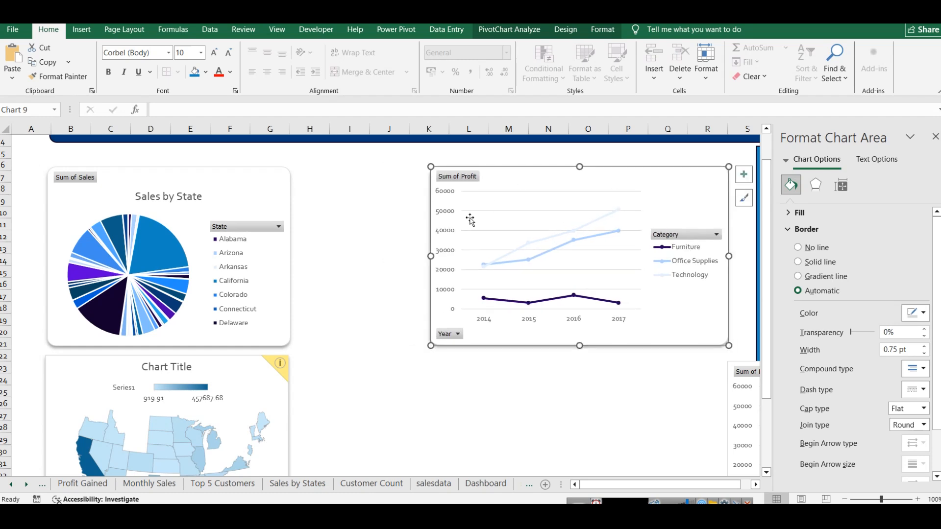
Step: Widen the Sales by State pie chart across columns B to J and extend the profit line chart's near edge toward it
left_click(271, 250)
left_click_drag(290, 257, 372, 256)
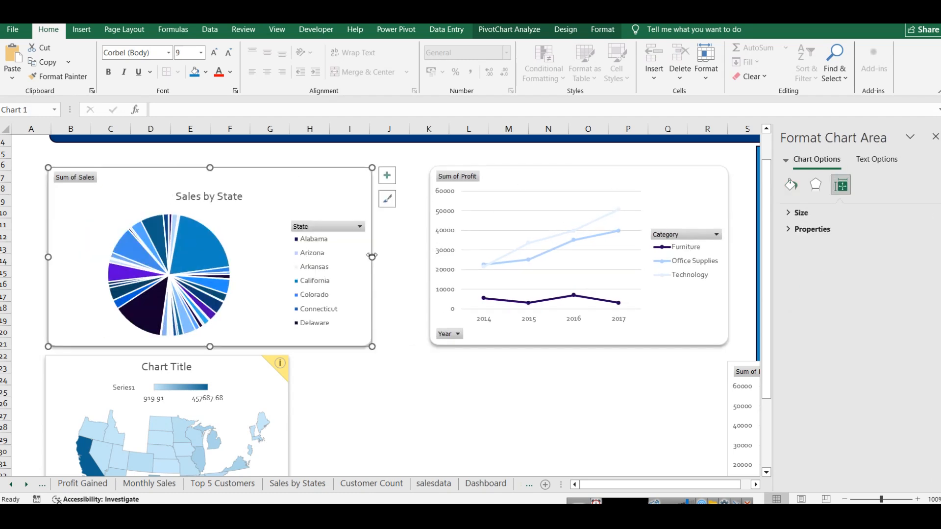
left_click(434, 245)
left_click_drag(430, 255, 419, 254)
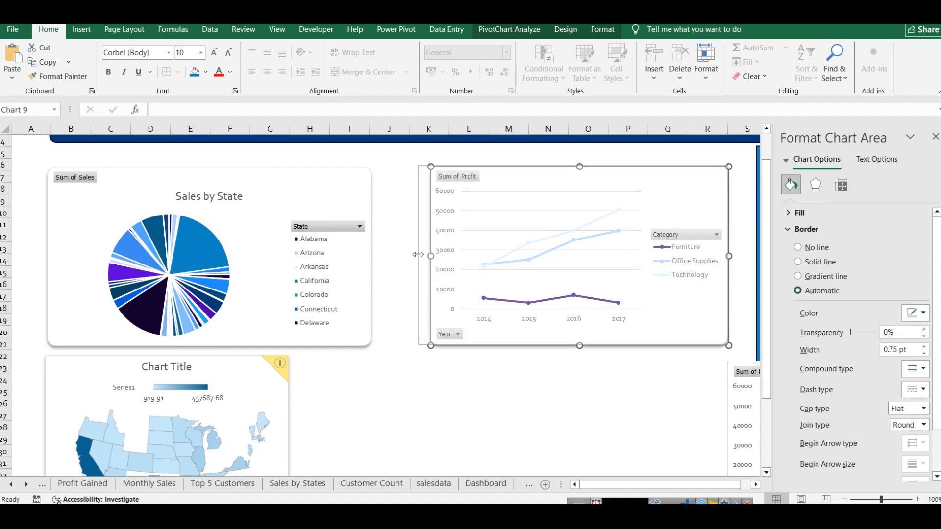
left_click(361, 248)
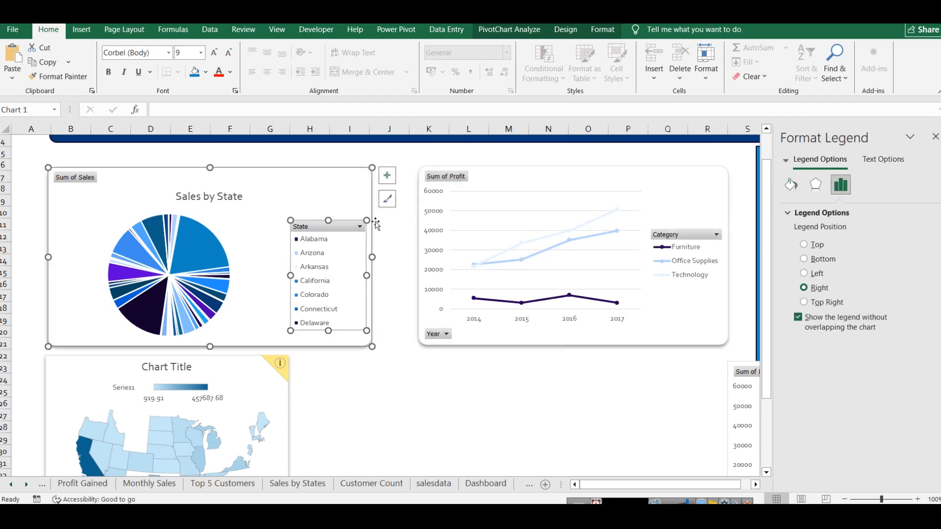
left_click(372, 258)
left_click_drag(373, 255, 406, 254)
left_click(485, 356)
Step: Widen the map chart across columns B to J to match the pie chart above it
scroll(485, 356, "down", 2)
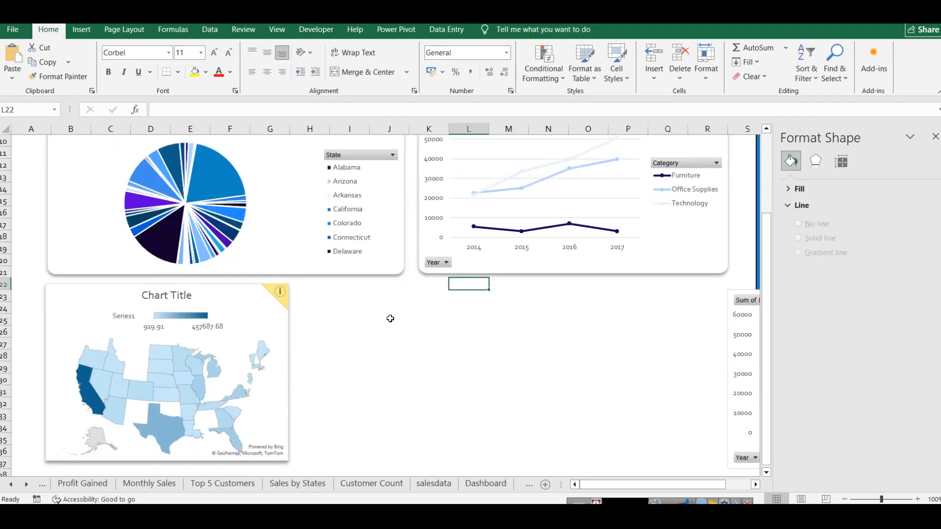
left_click(289, 373)
left_click_drag(289, 373, 399, 352)
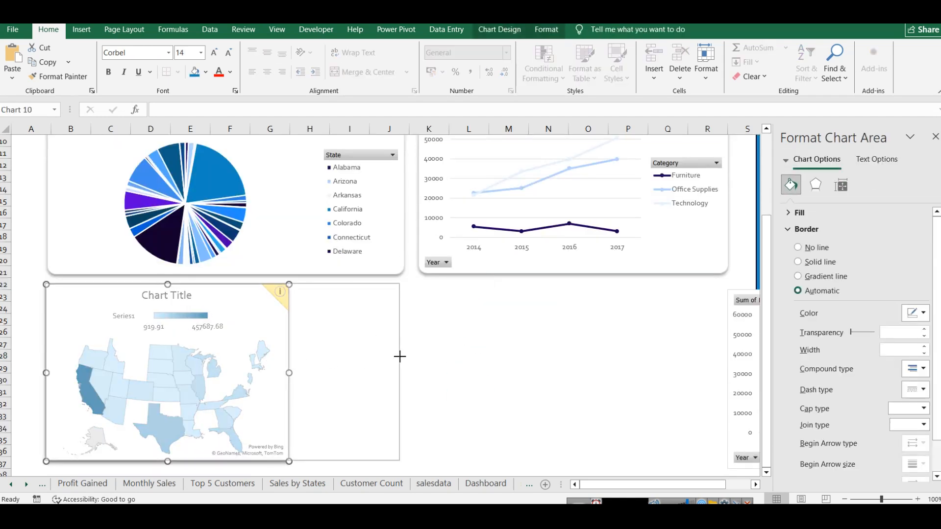
left_click(466, 356)
Step: Apply the dark grey chart style with the vertical legend to the map chart, and fill its background with light blue
left_click(360, 328)
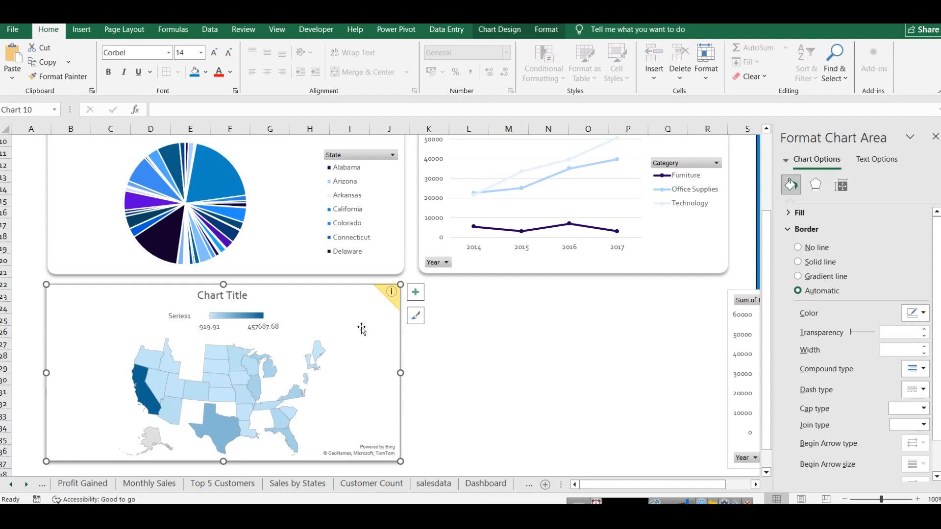
left_click(415, 315)
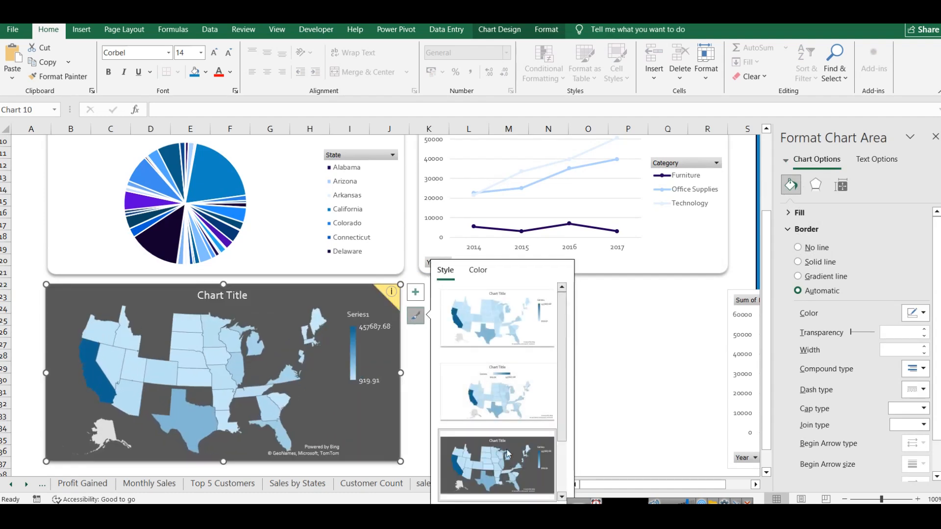
left_click(514, 452)
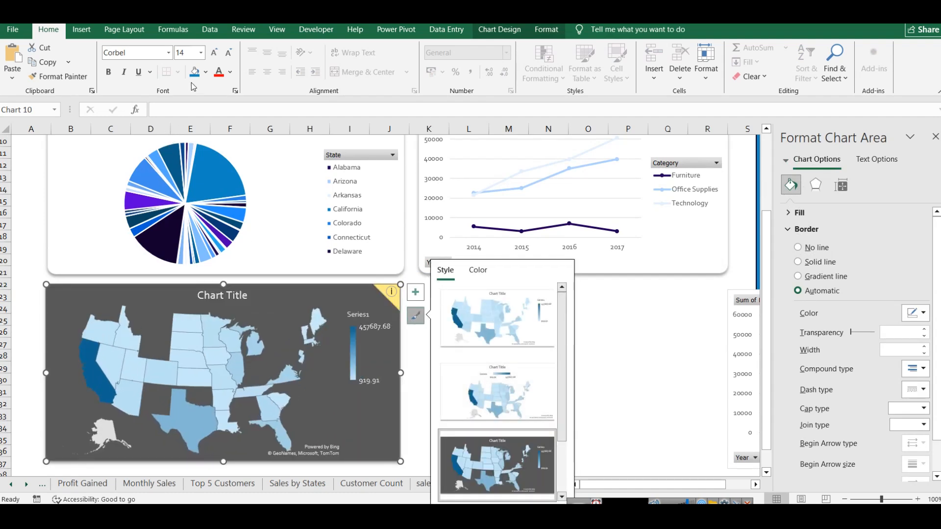
left_click(206, 72)
left_click(290, 147)
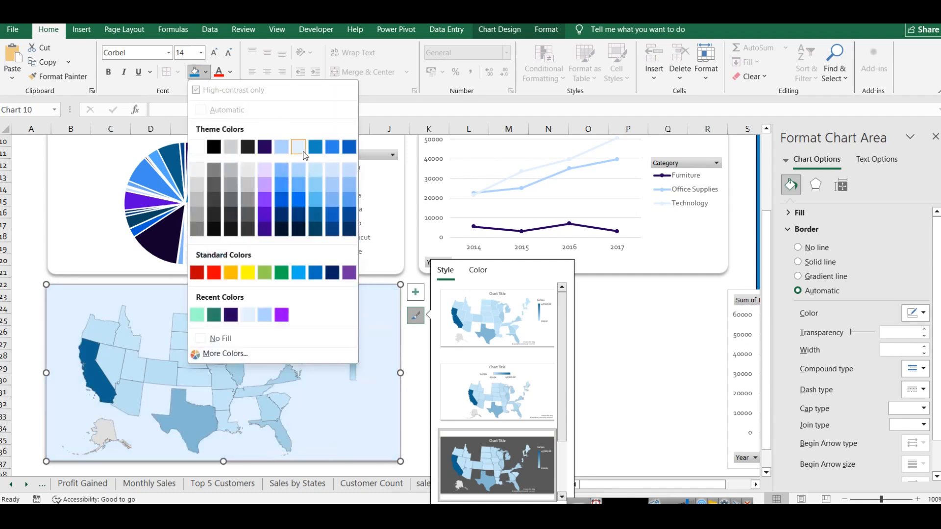
left_click(673, 381)
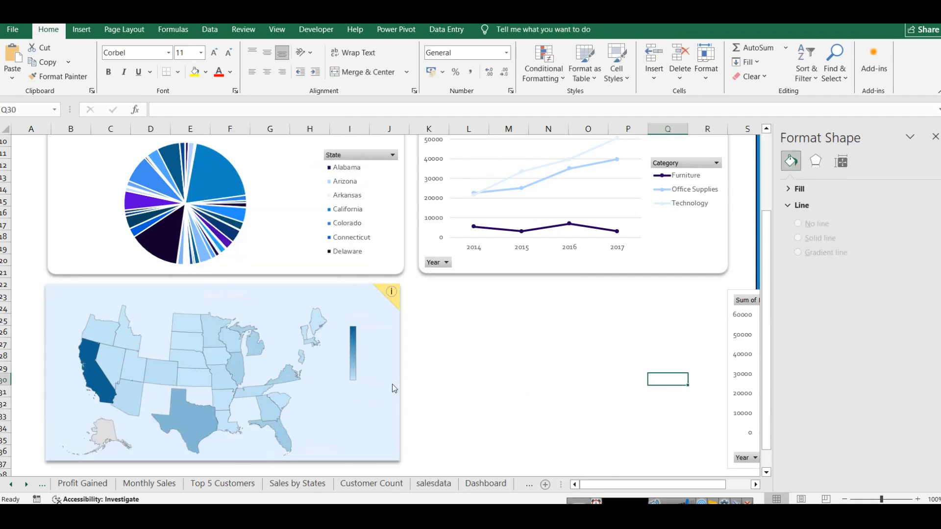
Step: Set the map legend's font colour to the near-black theme colour
left_click(354, 344)
right_click(356, 343)
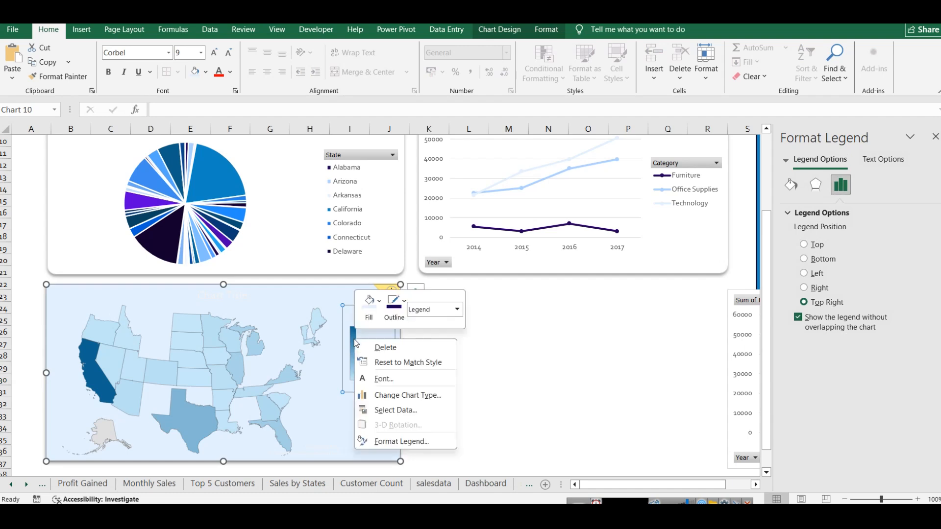
left_click(384, 379)
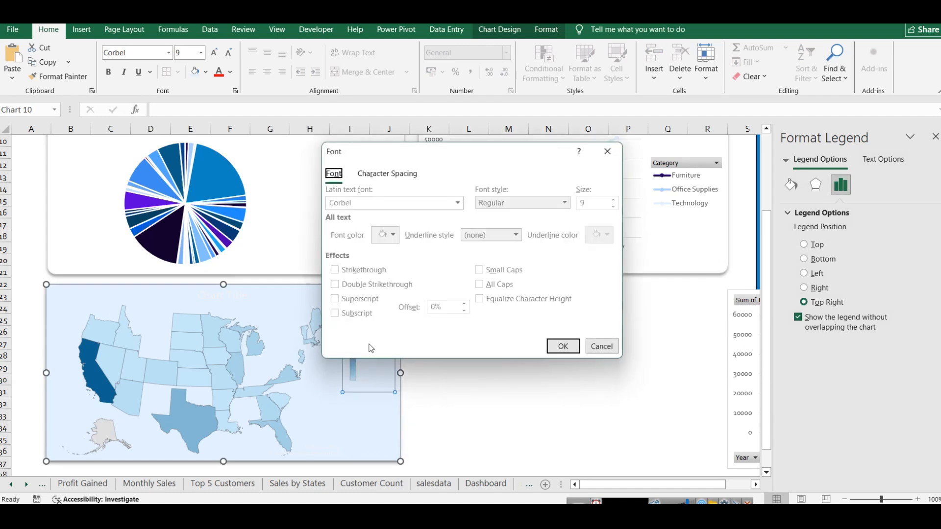
left_click(391, 238)
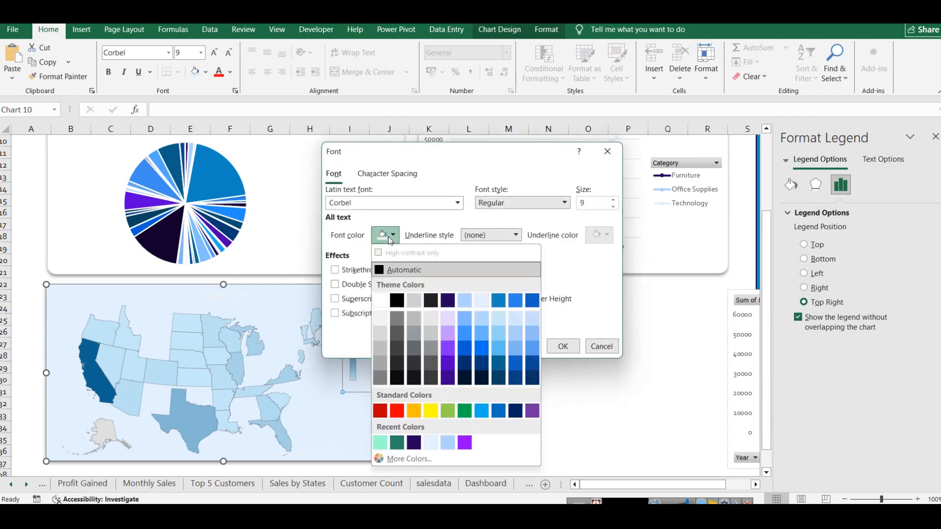
left_click(430, 300)
left_click(561, 345)
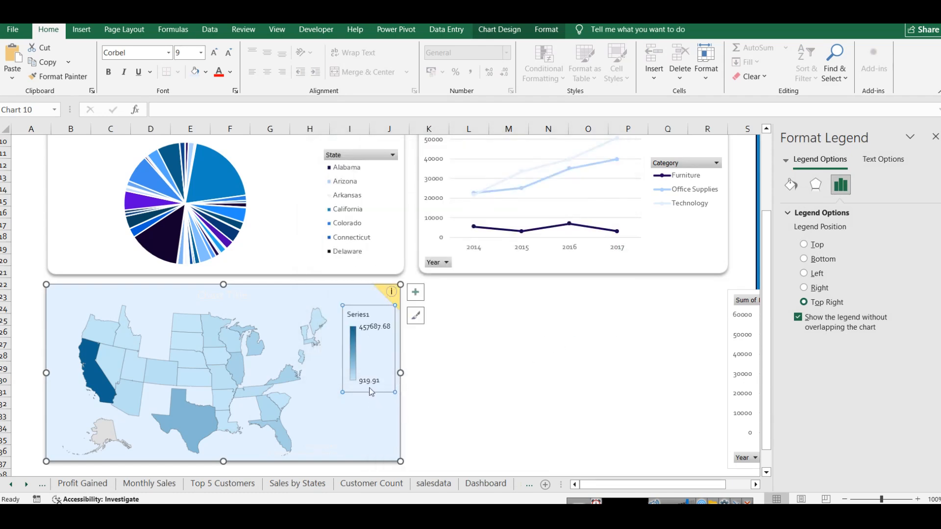
left_click(452, 389)
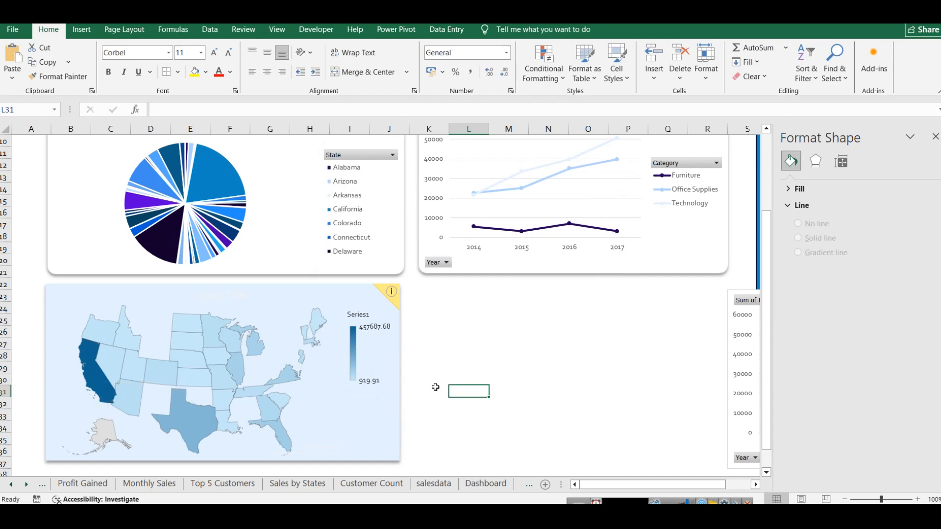
Step: Close the formatting pane and delete the duplicate profit line chart covering the Category slicer
left_click(404, 391)
left_click(935, 136)
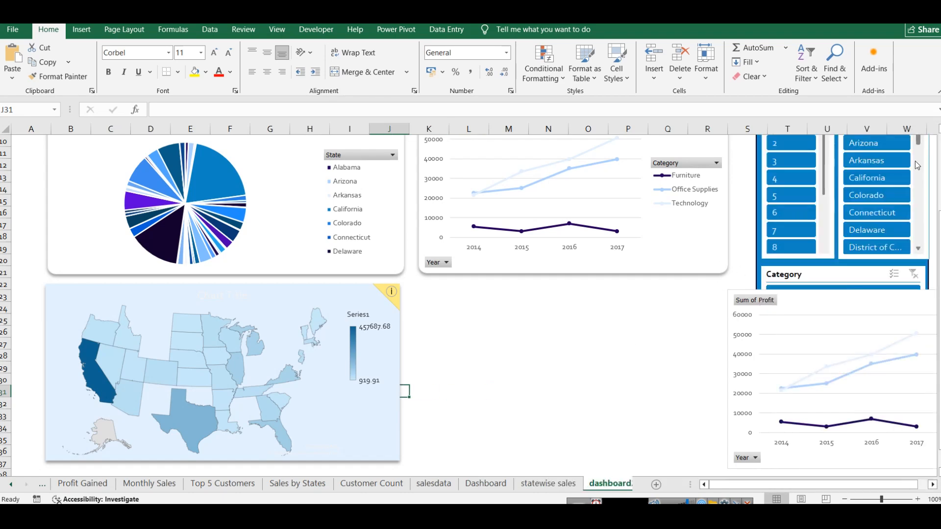
scroll(637, 374, "up", 1)
left_click(872, 349)
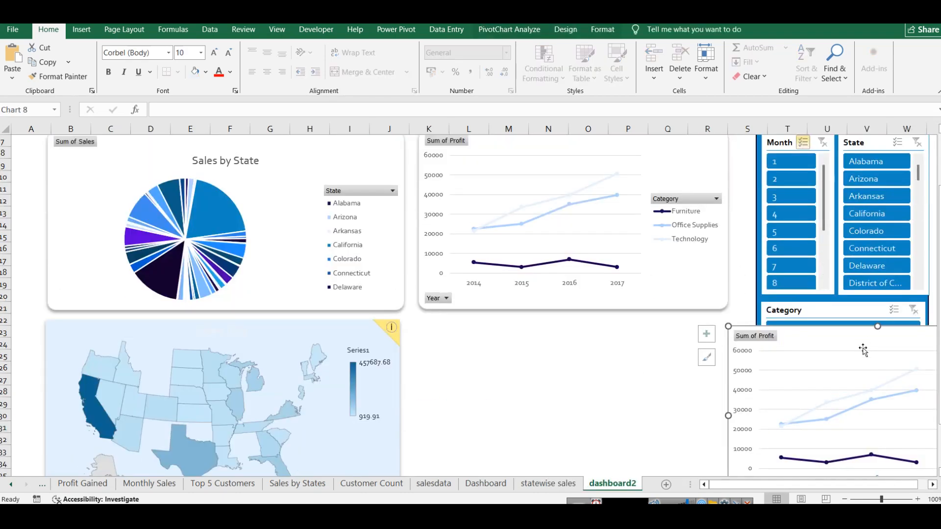
key("Delete")
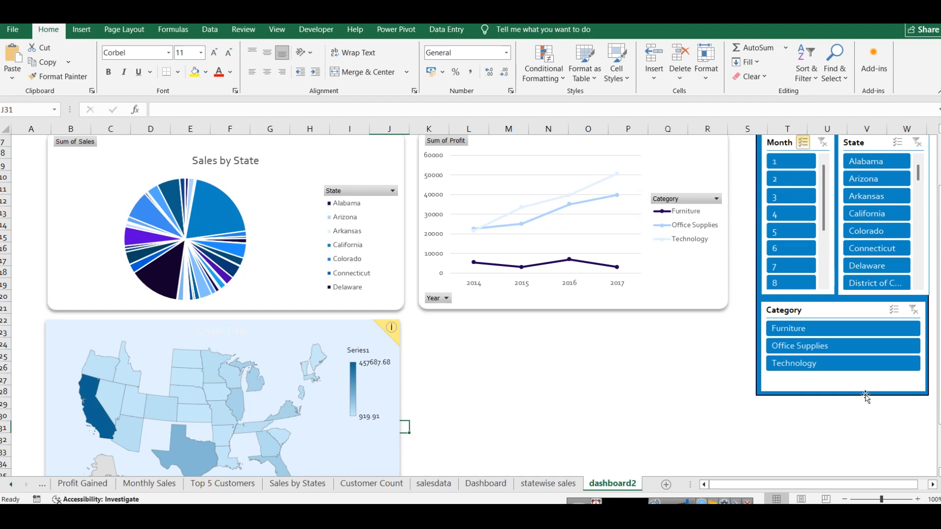
Step: Extend the blue slicer background down level with the map chart's bottom edge and move the Category slicer down to about row 27
left_click(866, 395)
left_click_drag(842, 395, 842, 463)
left_click(841, 352)
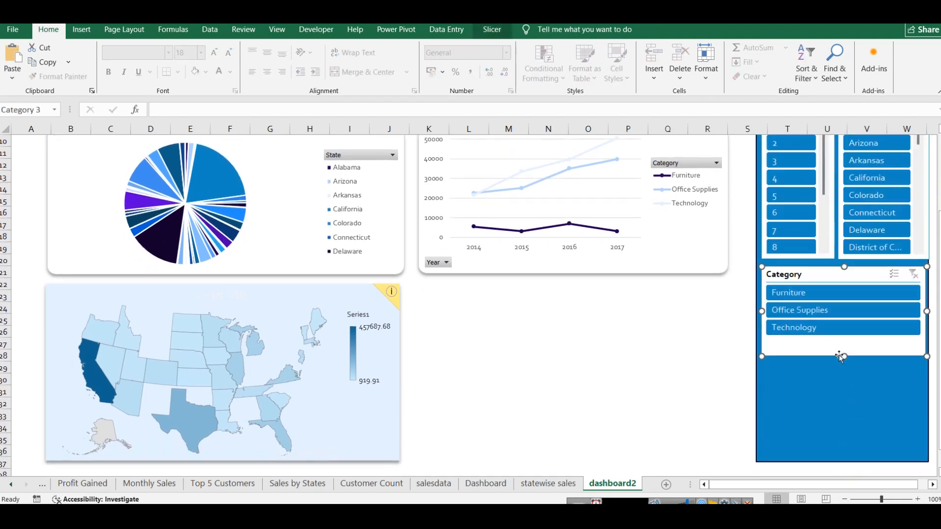
left_click_drag(834, 276, 836, 353)
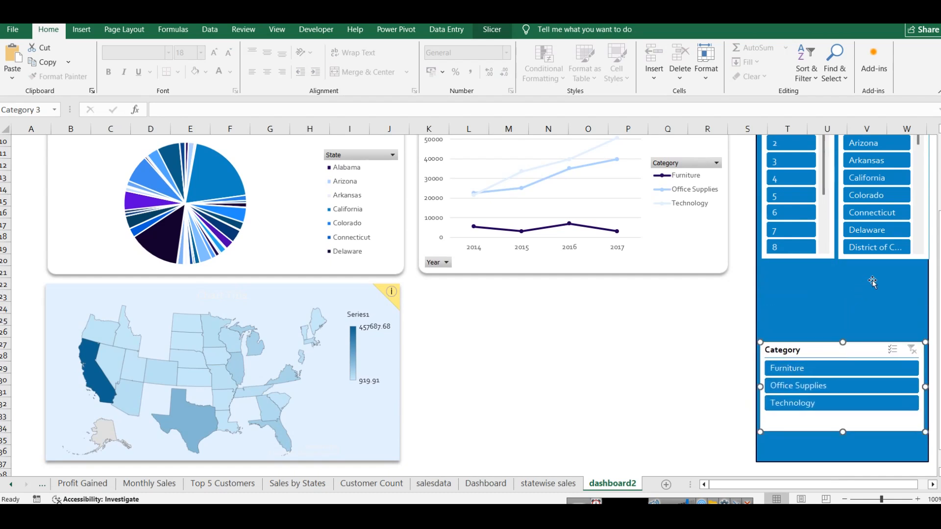
Step: Stretch the State and Month slicers down to about row 25, just above the Category slicer
left_click(877, 268)
left_click(878, 260)
left_click_drag(885, 260, 884, 334)
left_click(799, 259)
left_click_drag(799, 260, 795, 333)
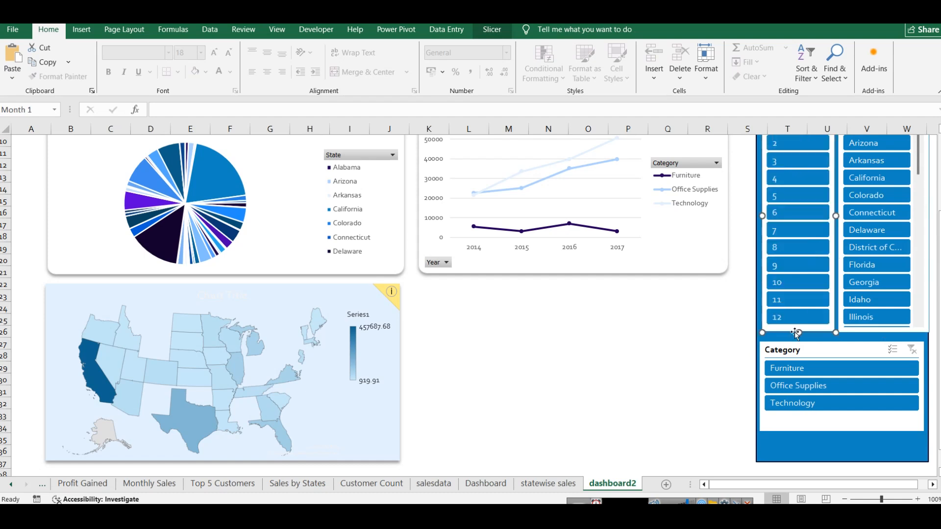
left_click(642, 438)
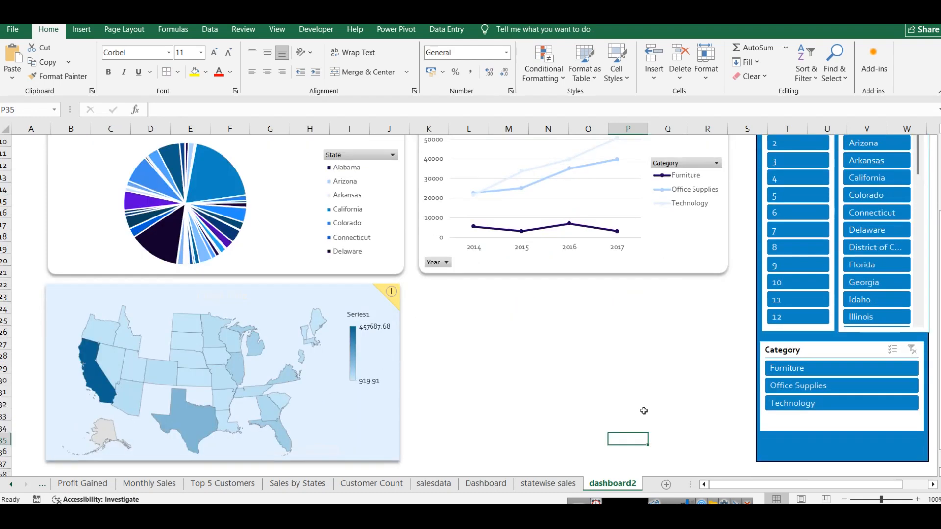
Step: Open the Top 5 Customers sheet and display the field list of its profit pivot table
scroll(571, 414, "down", 2)
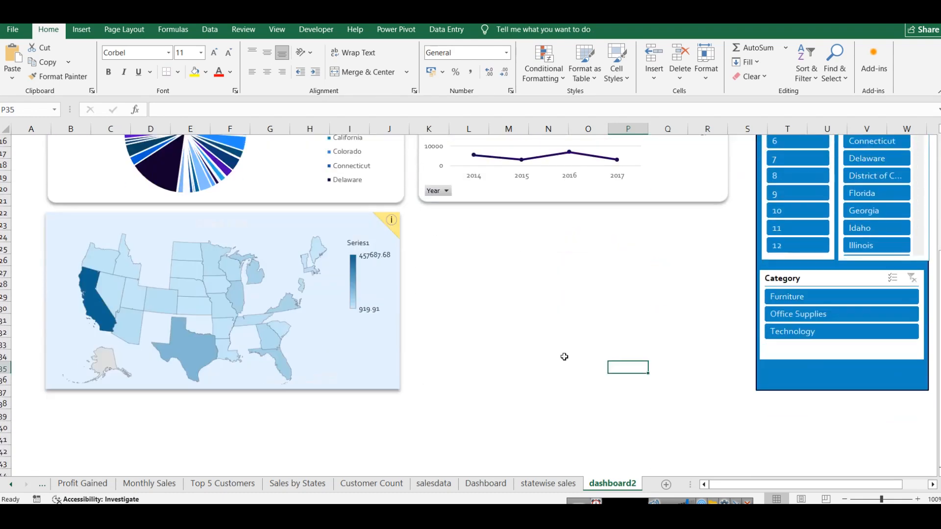
scroll(564, 357, "up", 4)
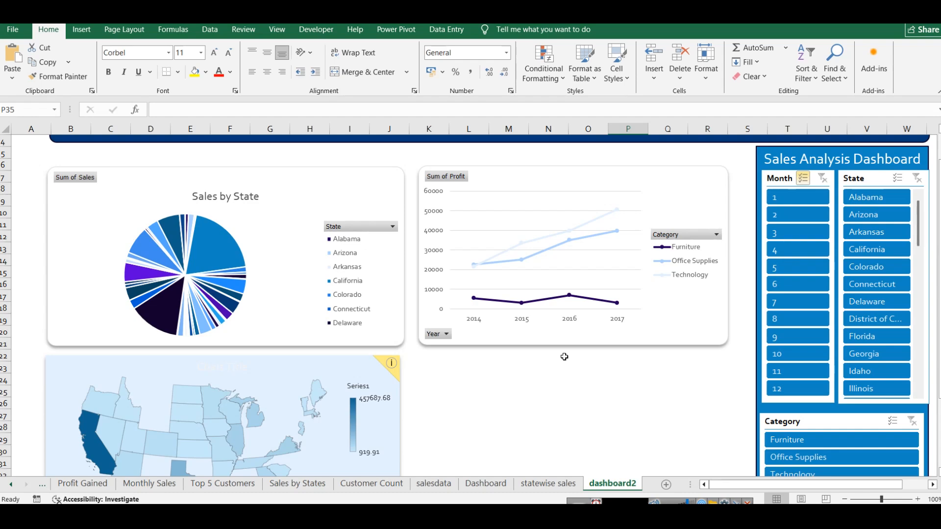
scroll(564, 357, "down", 2)
left_click(240, 483)
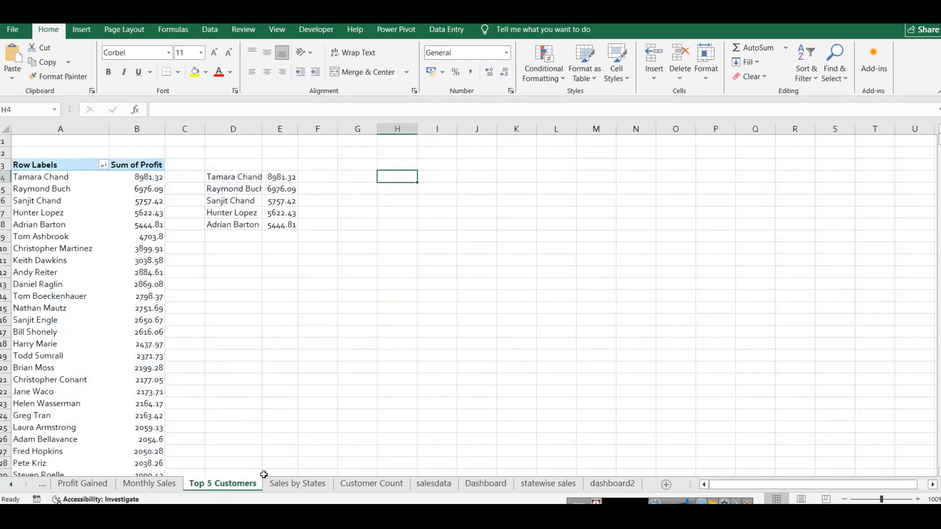
scroll(196, 336, "down", 11)
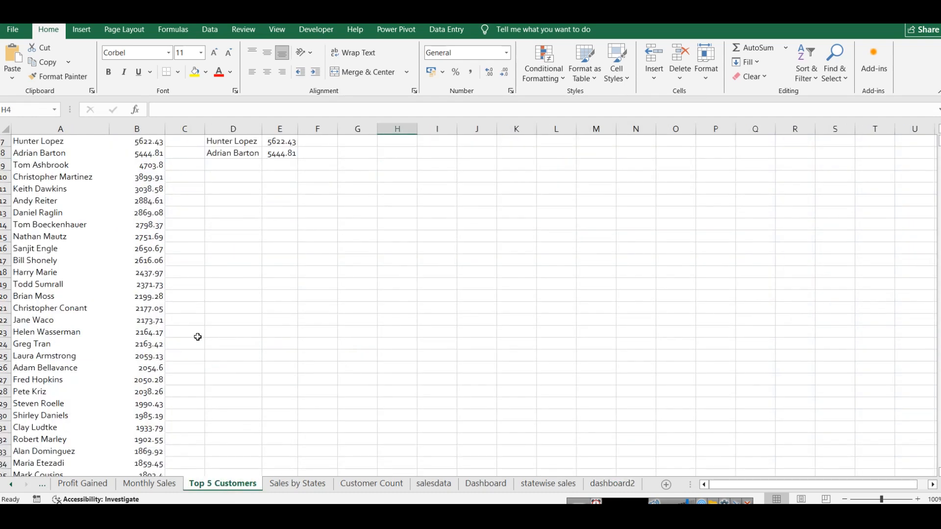
scroll(205, 333, "up", 4)
scroll(207, 333, "up", 7)
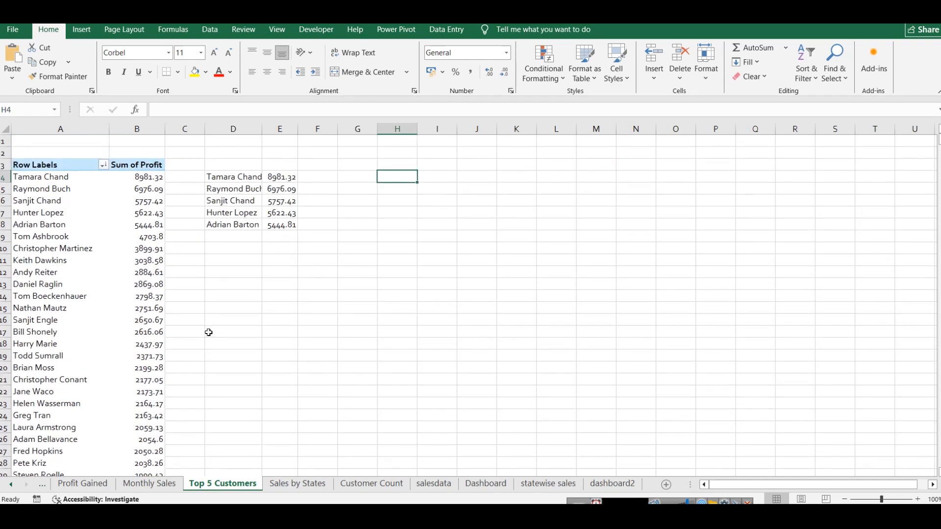
left_click(48, 163)
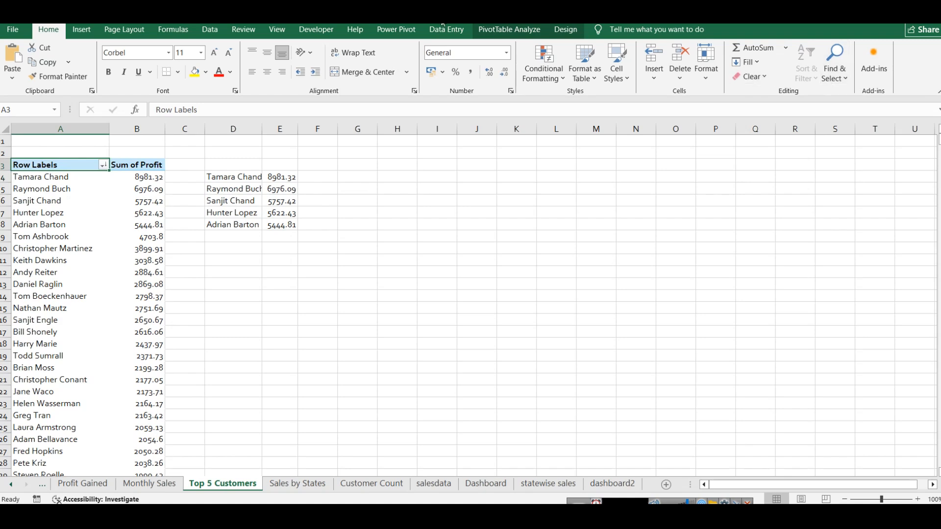
left_click(500, 35)
left_click(848, 63)
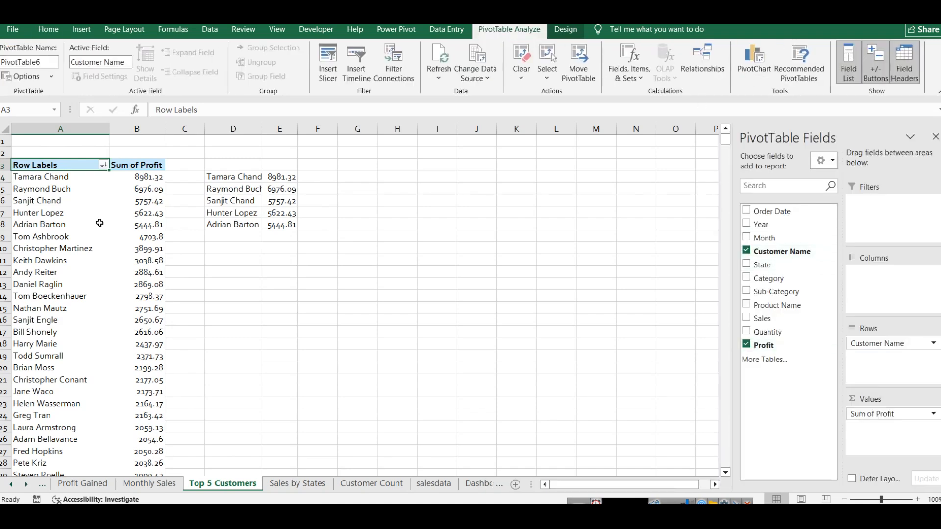
Step: Check the pivot table's filter and sort options for Customer Name, and close them without changing the sort order
left_click(130, 168)
right_click(131, 167)
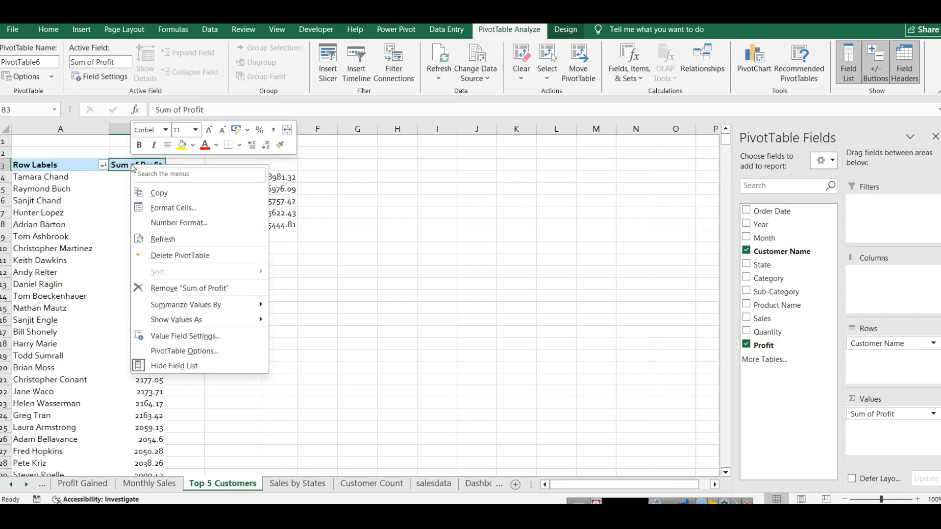
left_click(103, 166)
left_click(103, 166)
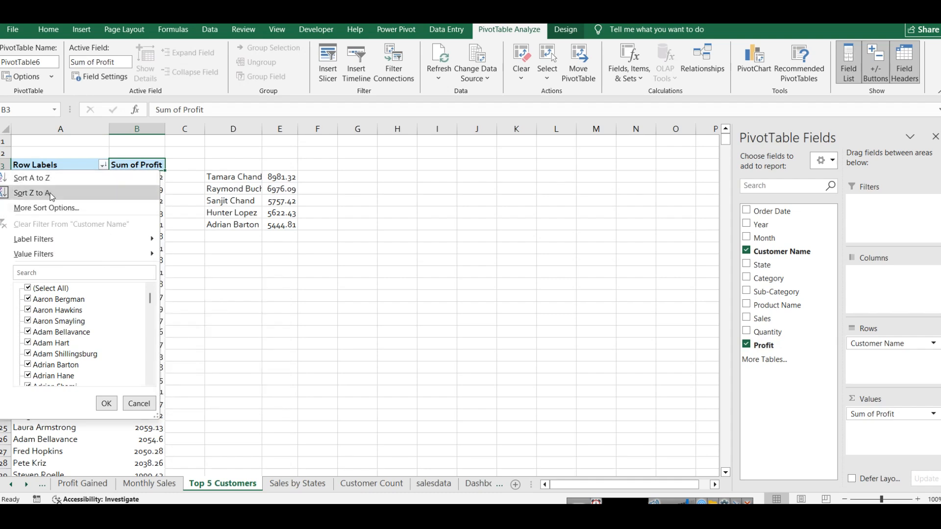
mouse_move(84, 254)
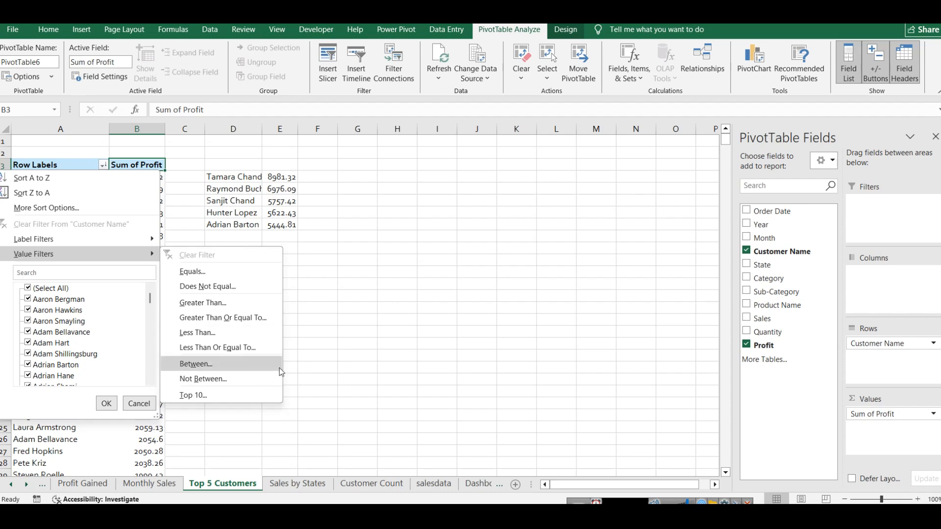
left_click(58, 207)
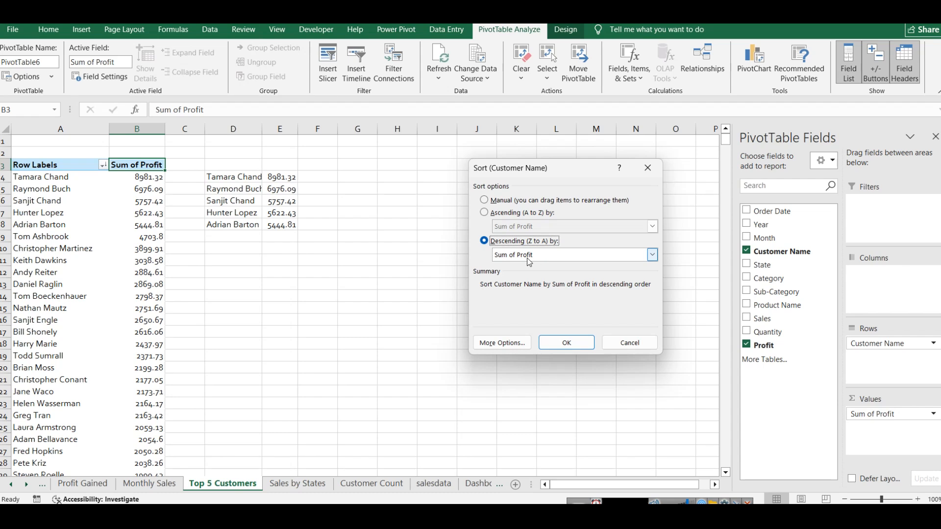
left_click(628, 342)
Step: Widen column D to fit the customer names and select the top five customers with their profits in D4:E8
left_click(240, 177)
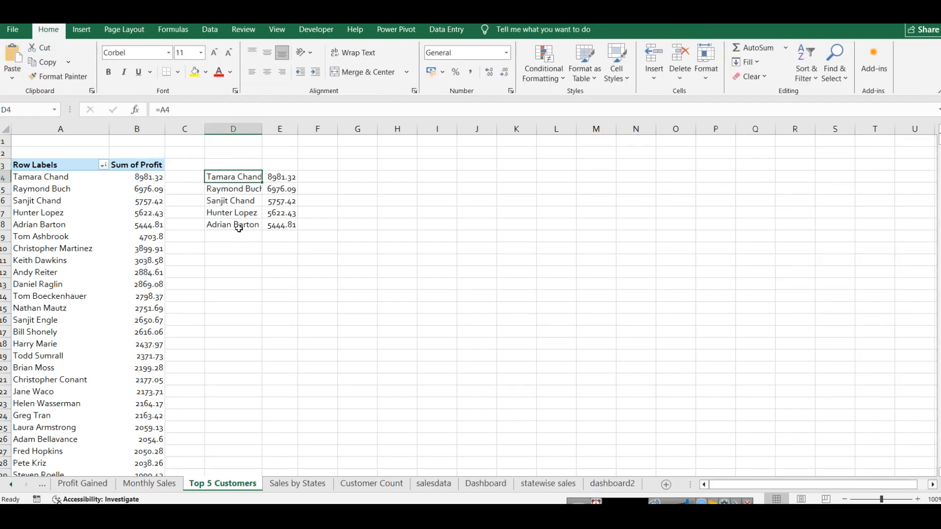
left_click_drag(262, 129, 276, 128)
left_click_drag(293, 226, 238, 180)
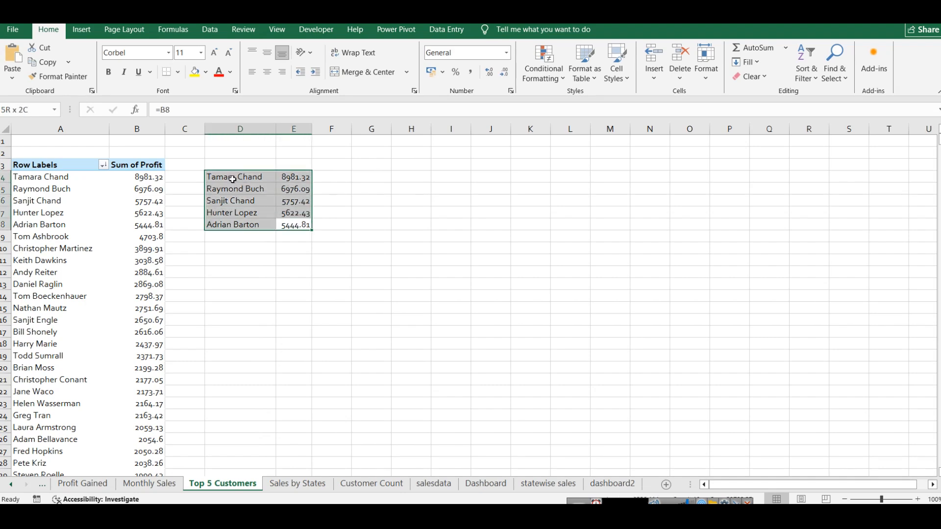
Step: Examine the existing Top 5 Customers pie chart on the Dashboard sheet and return to the Top 5 Customers sheet
left_click(479, 487)
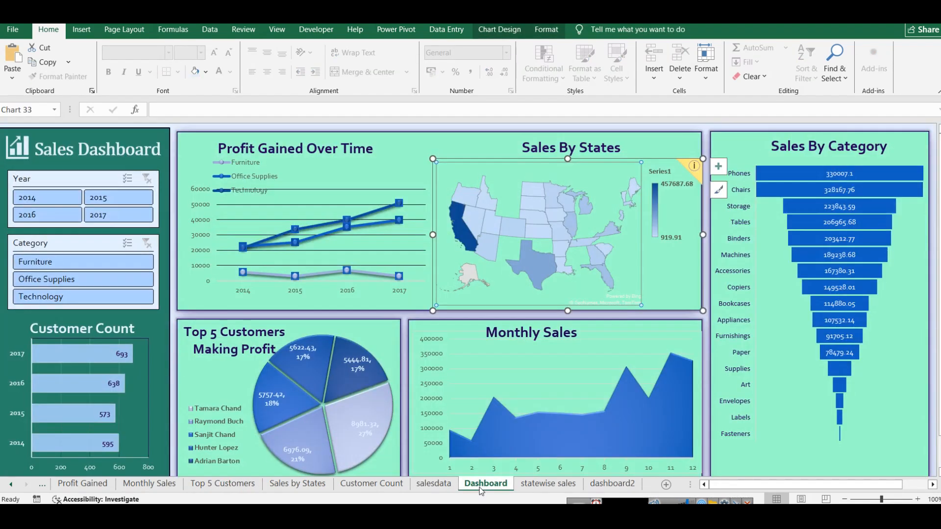
scroll(322, 335, "down", 2)
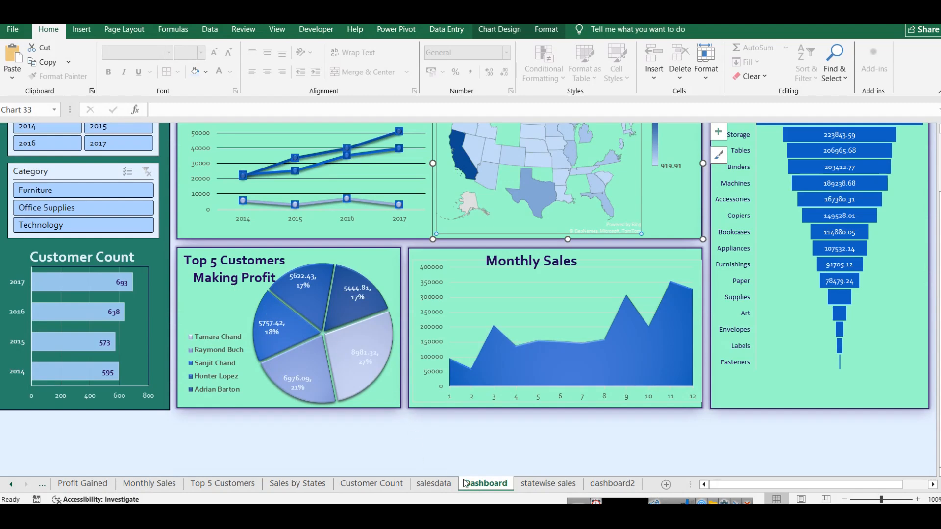
left_click(223, 484)
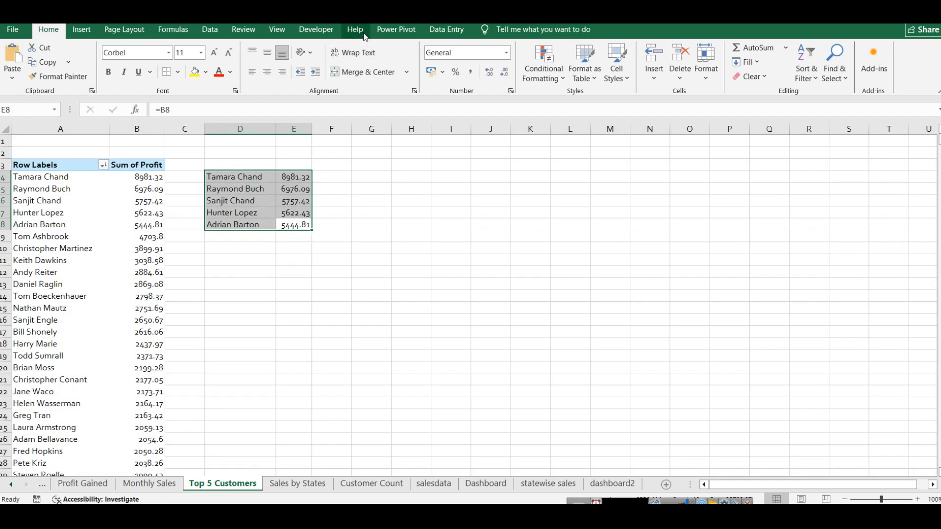
Step: Insert a 2-D pie chart from D4:E8 and apply chart Style 8 to it
left_click(83, 30)
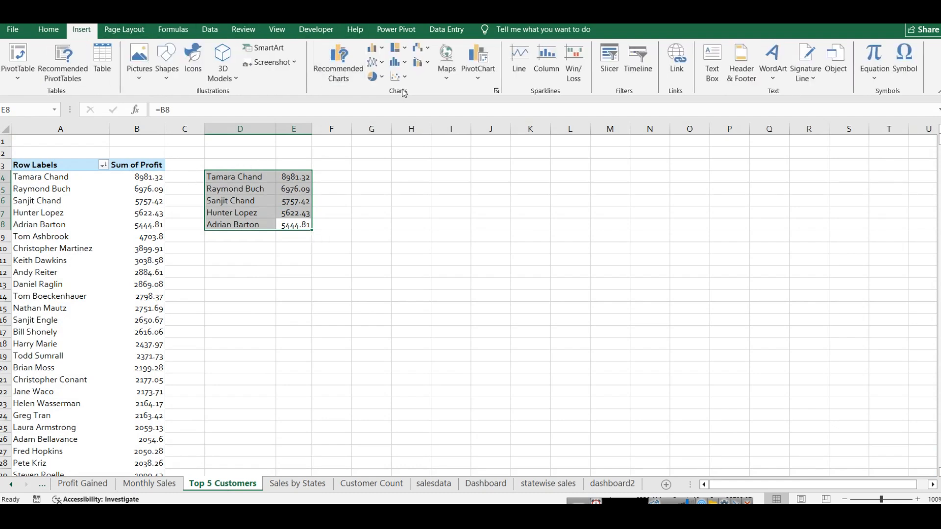
left_click(377, 78)
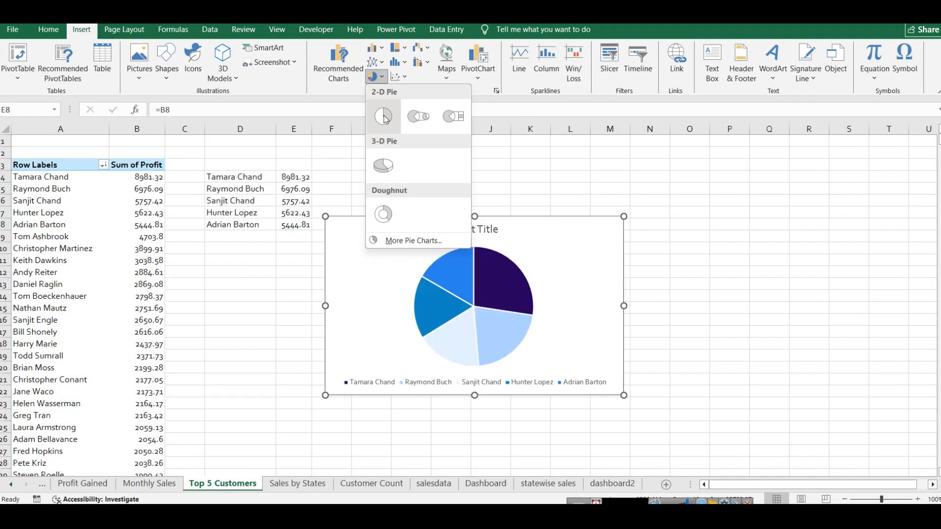
left_click(385, 118)
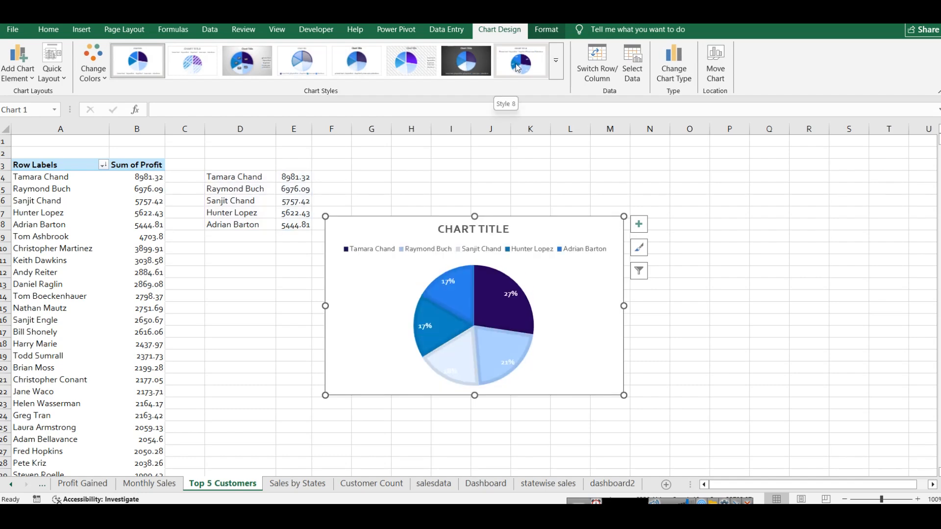
left_click(518, 68)
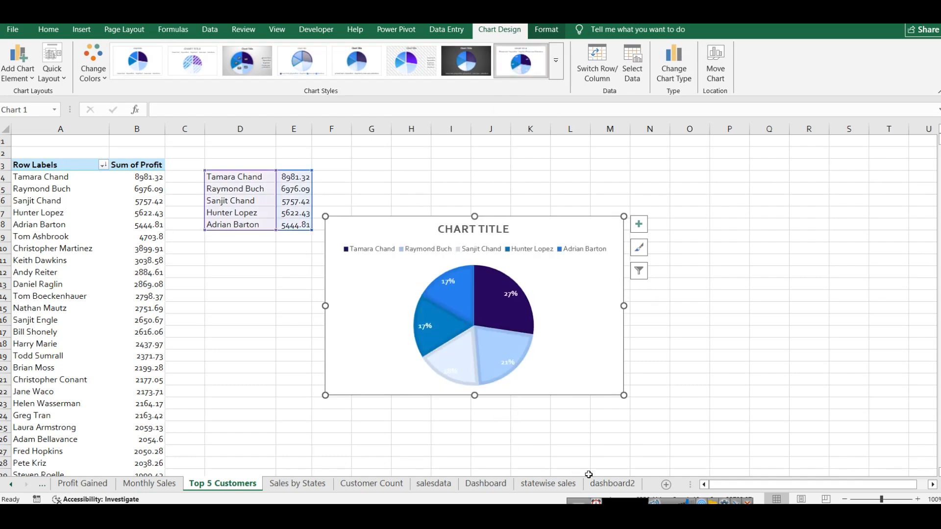
Step: Paste the customer pie chart into dashboard2 below the profit line chart, aligning its top edge with the map chart
left_click(611, 484)
key("ctrl+v")
left_click_drag(681, 435, 496, 281)
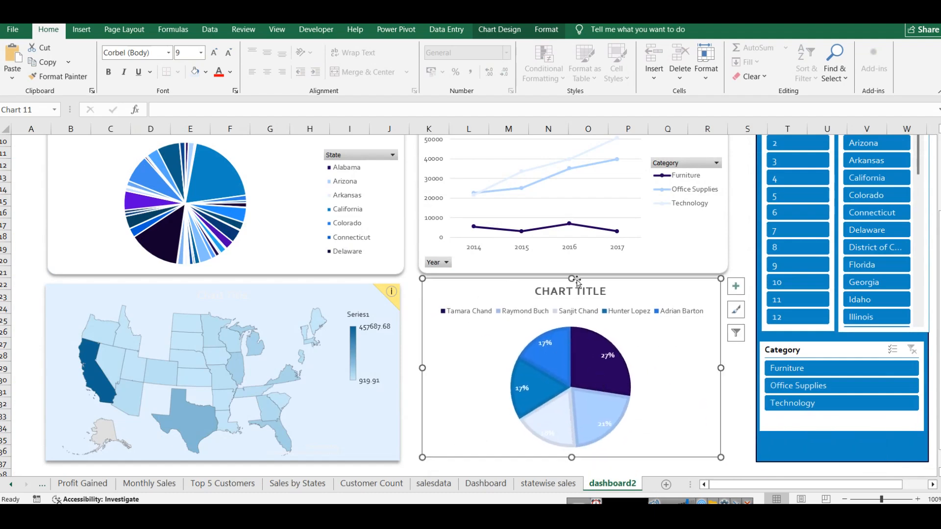
left_click_drag(578, 284, 570, 298)
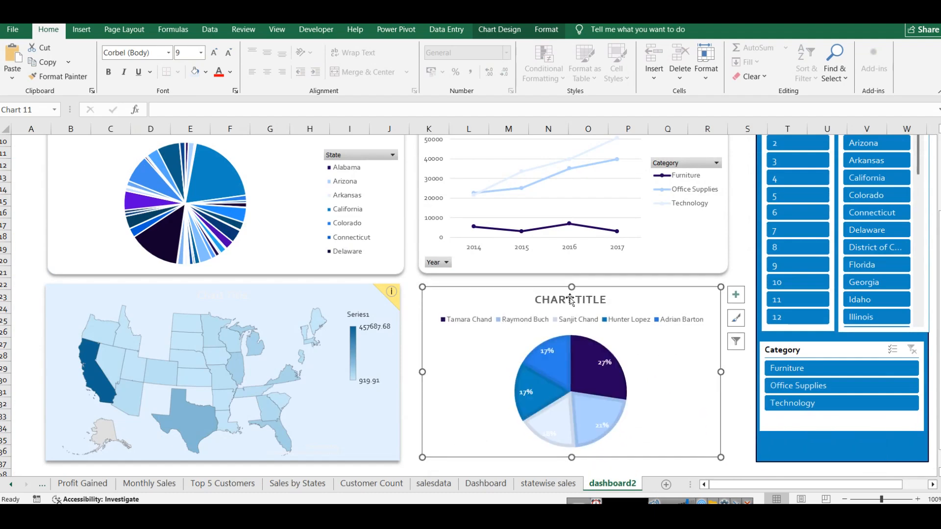
Step: Change the customer pie chart's title to TOP 5 CUSTOMERS BY PROFIT
double_click(570, 299)
triple_click(570, 299)
type("TOP 5 CUSTOM")
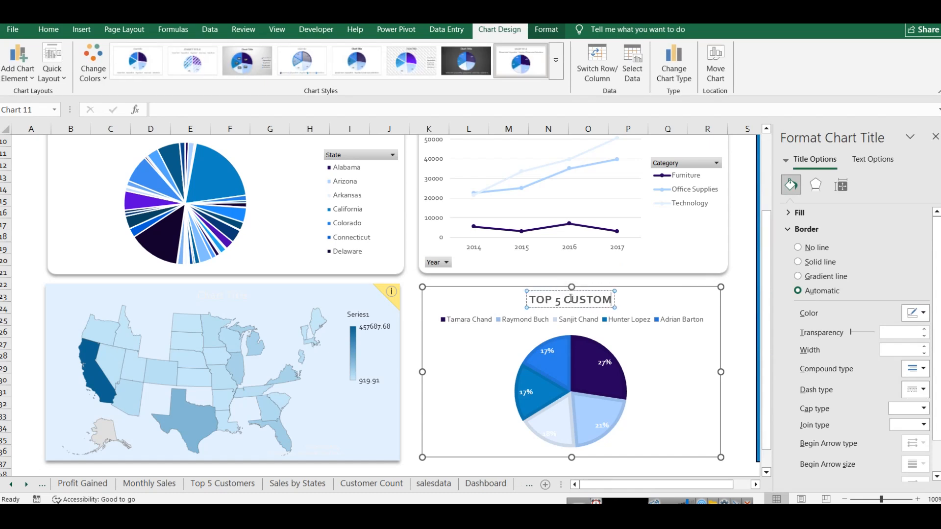
type("ERS BY PROFIT")
key("Return")
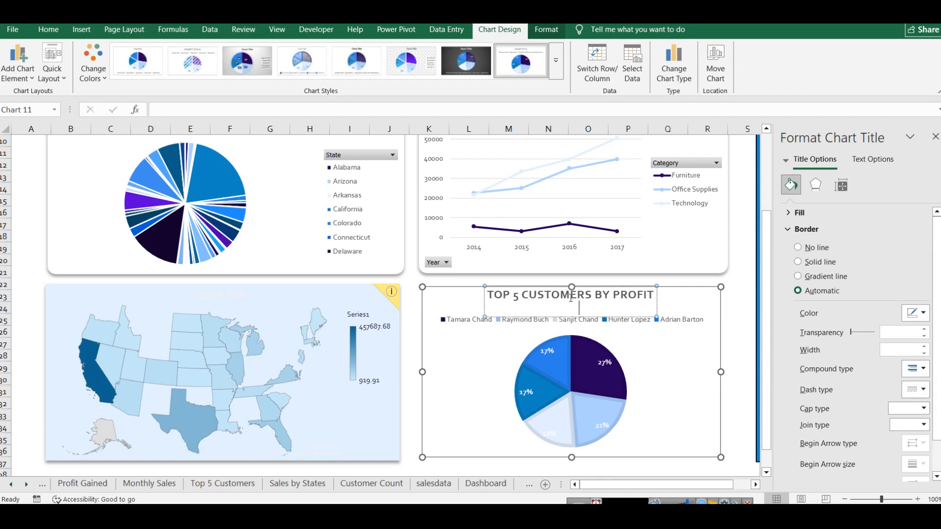
key("BackSpace")
left_click(671, 281)
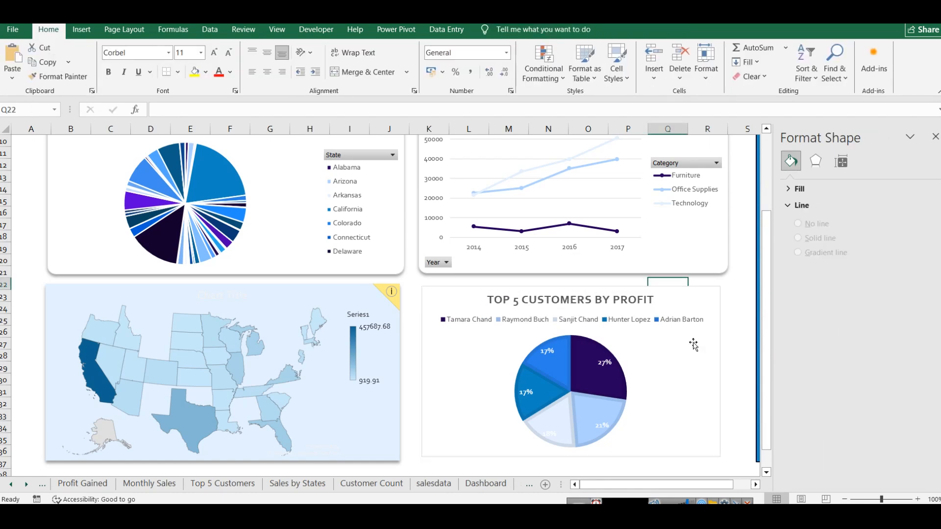
Step: Widen the customer pie chart to match the line chart above, apply the second outer shadow preset, and close the formatting pane
left_click(702, 360)
left_click_drag(721, 371, 728, 371)
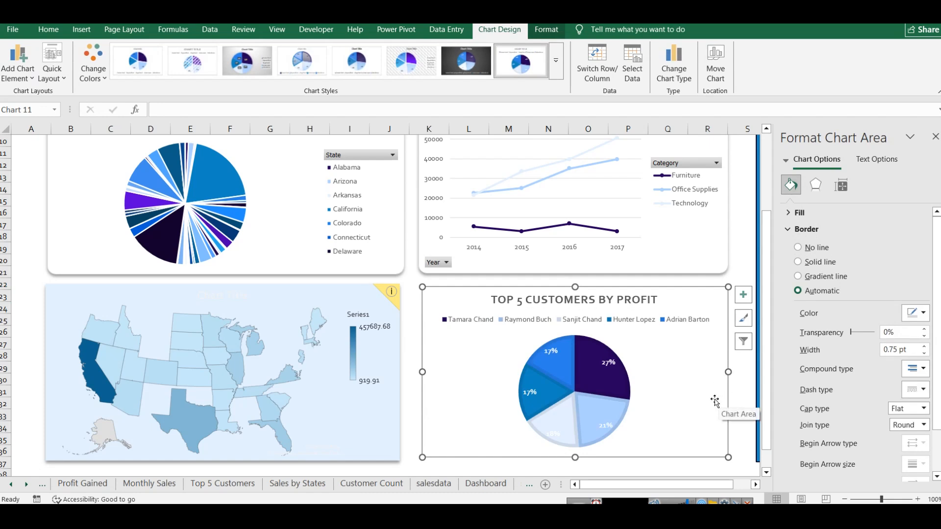
left_click(816, 184)
left_click(915, 229)
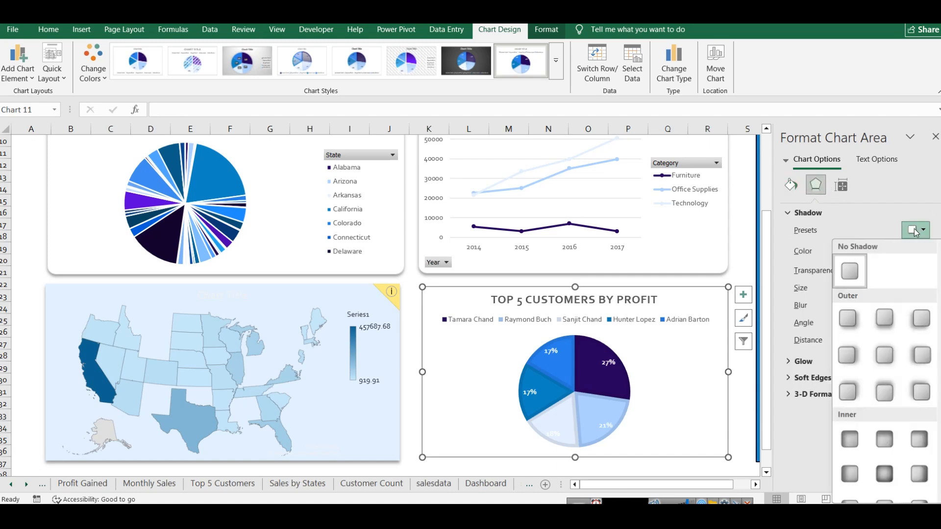
left_click(879, 321)
left_click(745, 234)
scroll(741, 236, "up", 3)
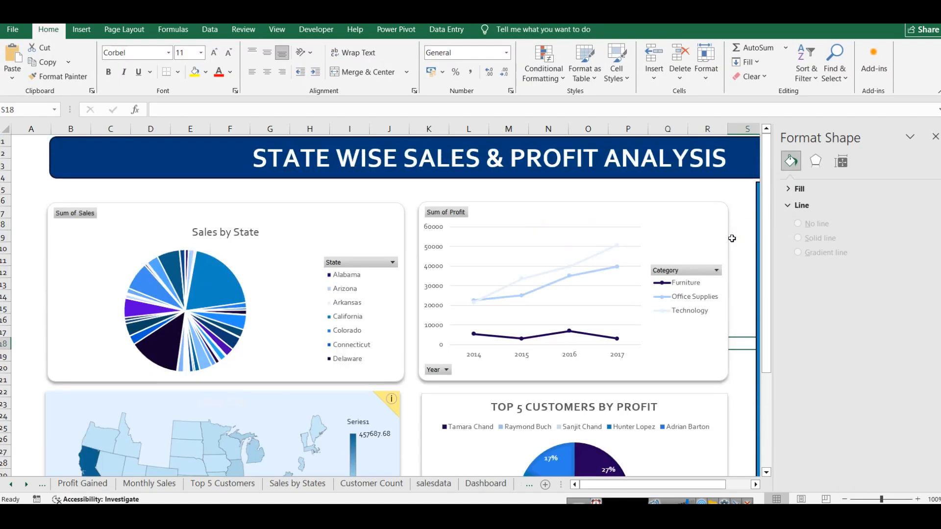
scroll(731, 237, "down", 4)
scroll(702, 260, "up", 4)
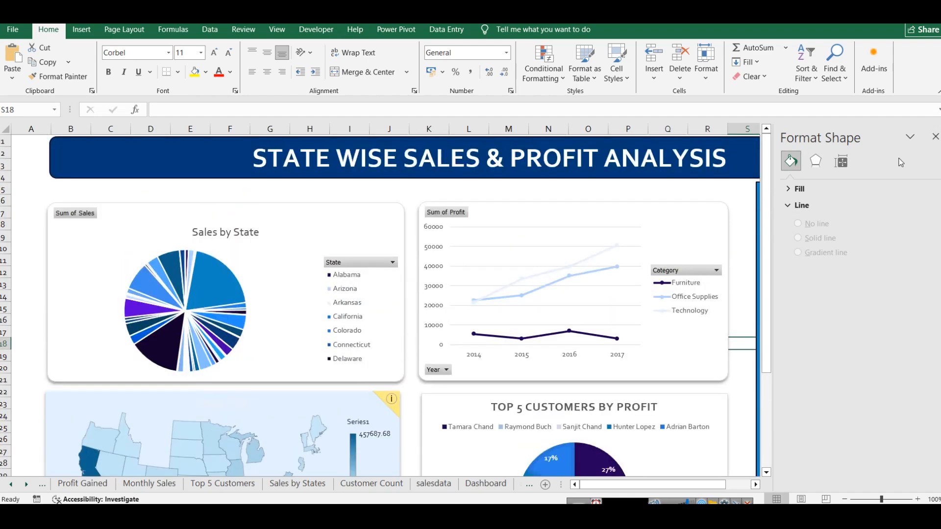
left_click(935, 138)
scroll(698, 373, "down", 4)
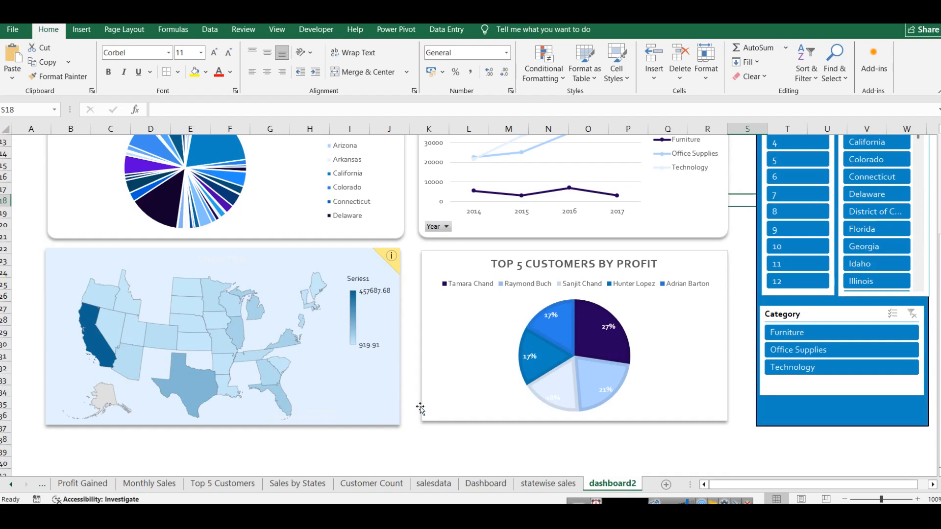
Step: Examine the CustomerCount table of years and customer names and its pivot table on the Customer Count sheet
left_click(309, 485)
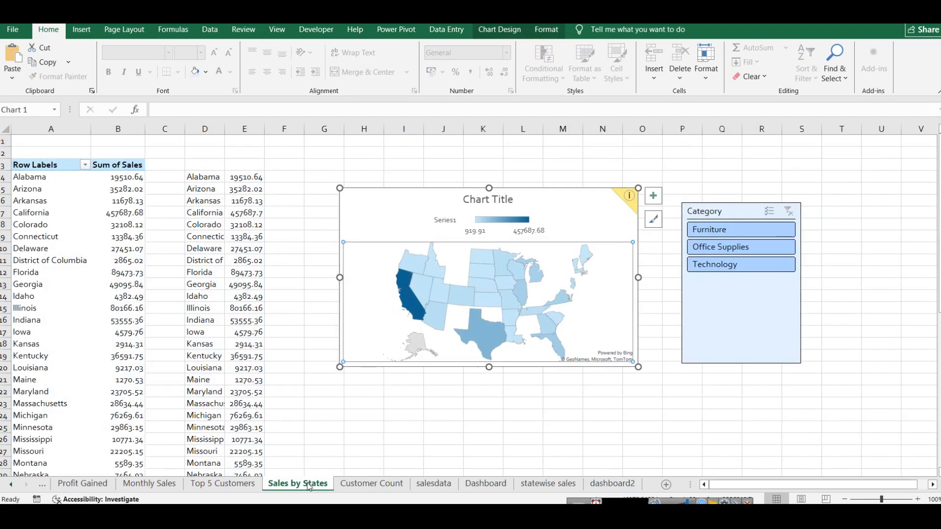
left_click(374, 487)
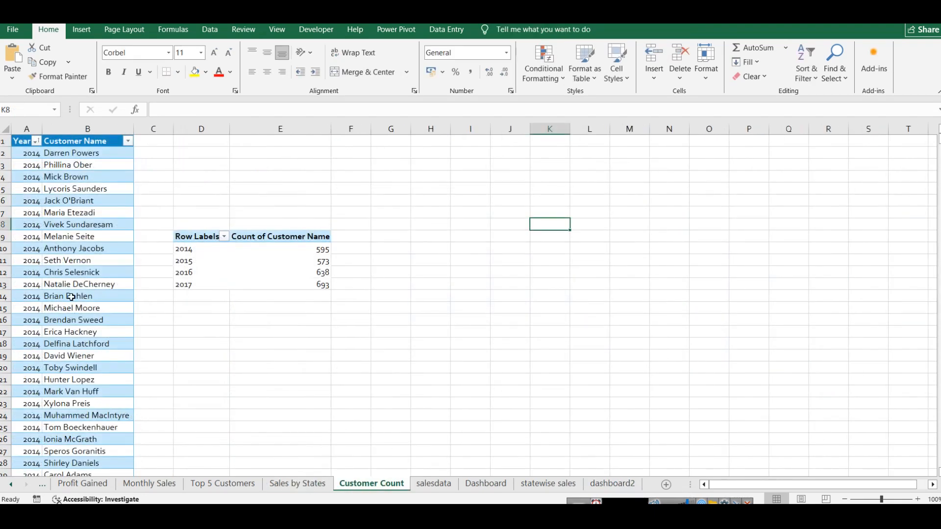
left_click(110, 145)
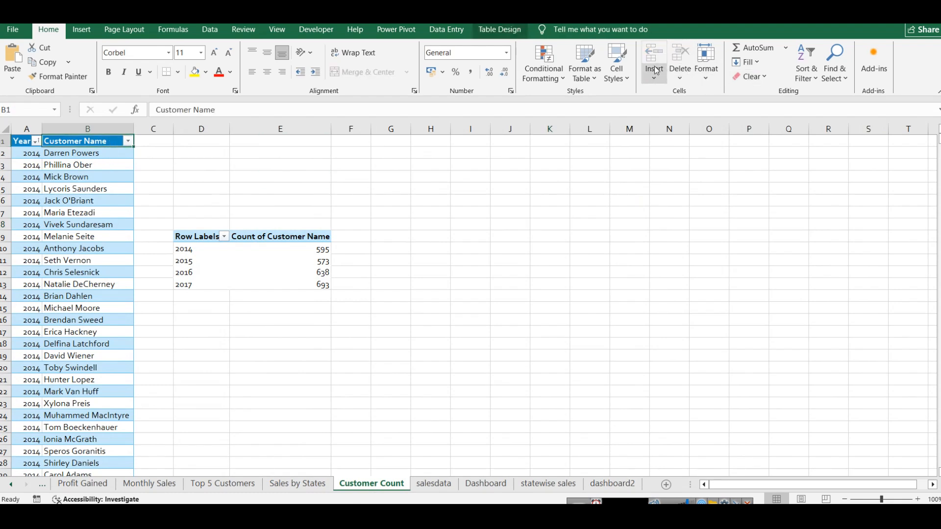
left_click(501, 30)
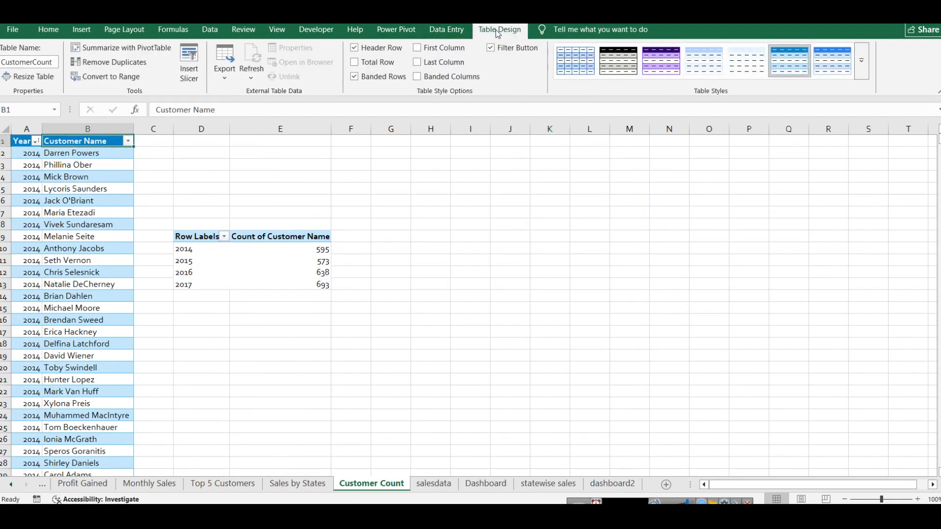
left_click(201, 177)
left_click(51, 151)
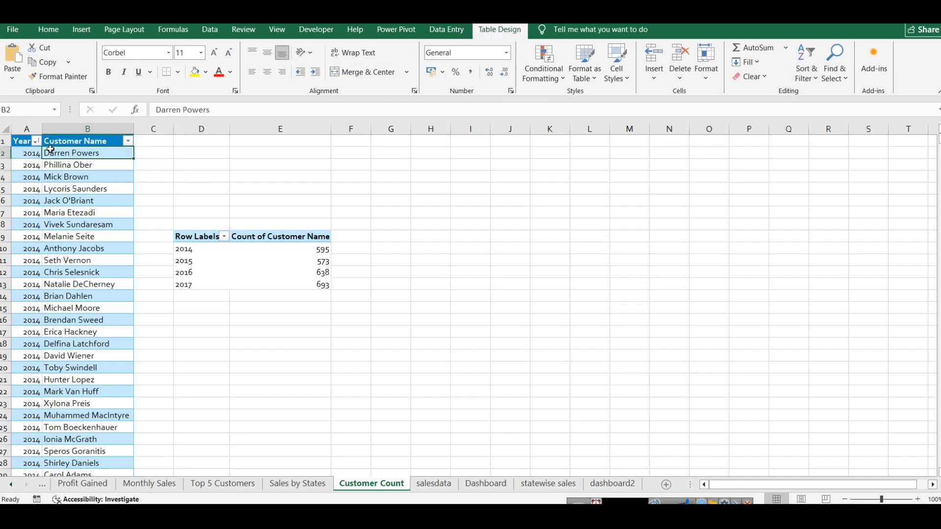
left_click(29, 144)
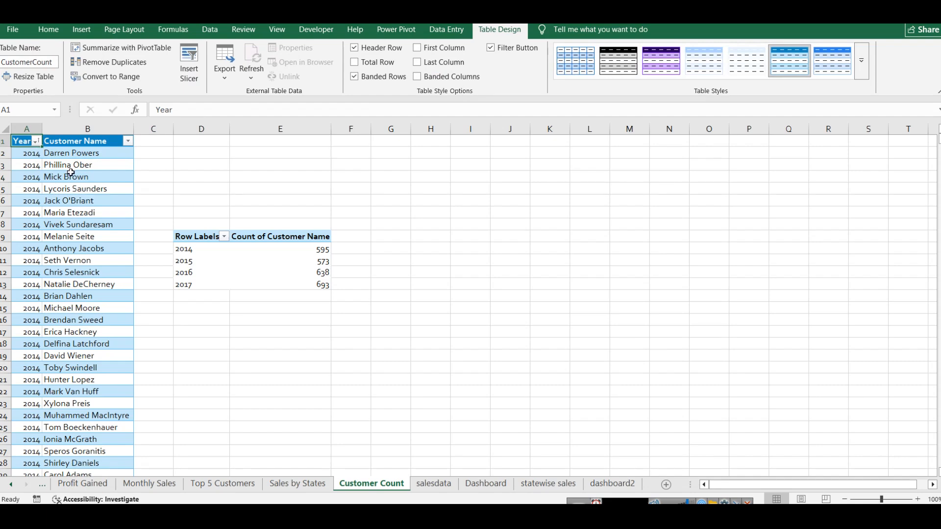
scroll(138, 251, "down", 20)
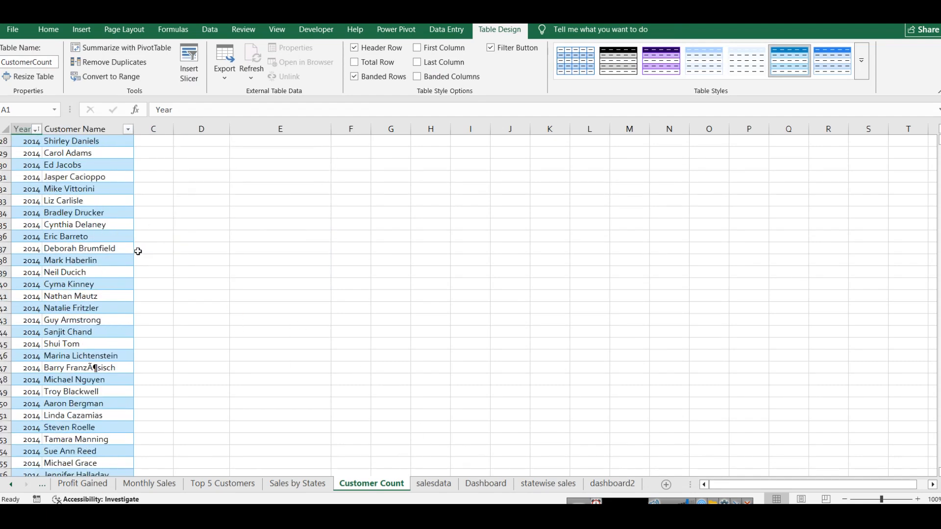
scroll(138, 251, "down", 15)
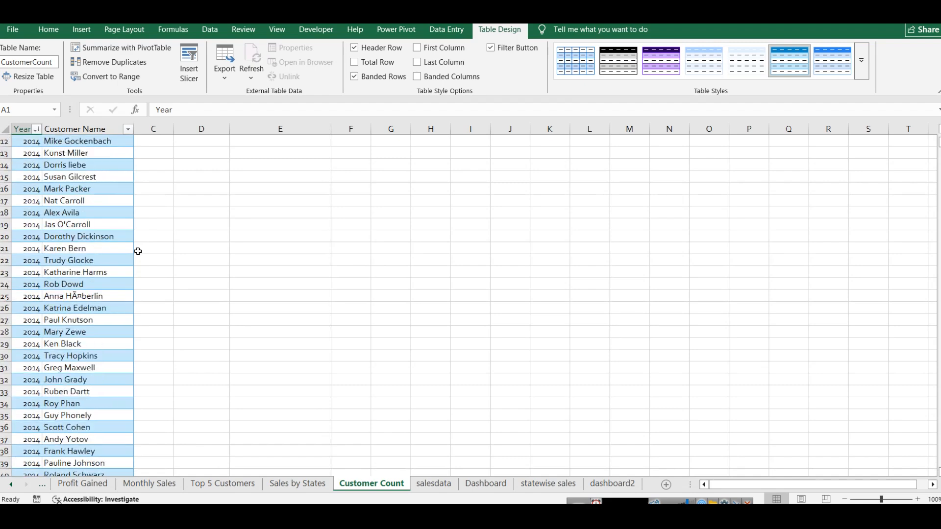
scroll(29, 216, "up", 20)
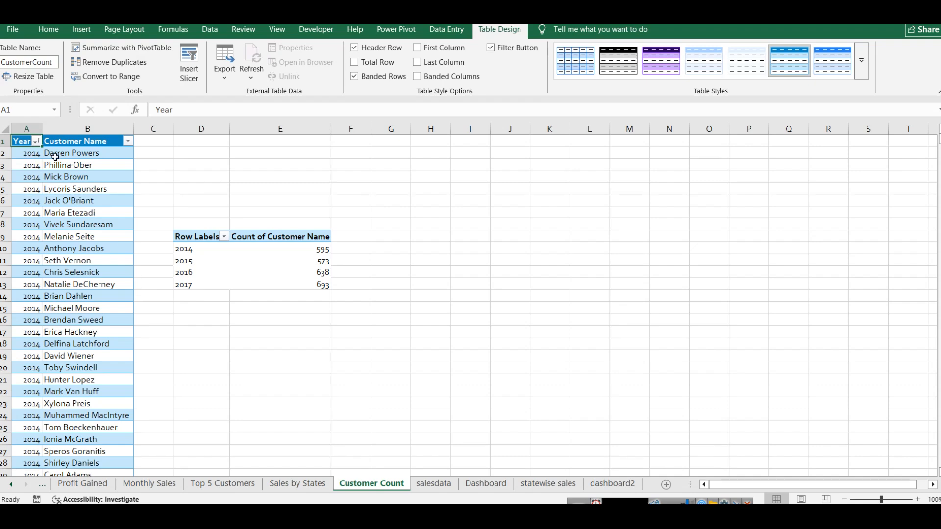
Step: Try copying the Year and Customer Name columns of salesdata to P1 as a separate table, and undo both changes
left_click(434, 484)
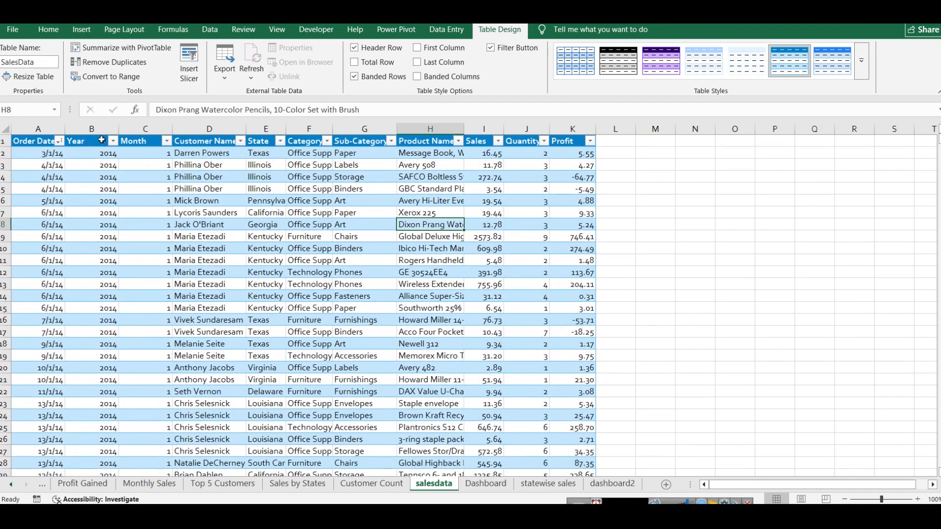
left_click(90, 128)
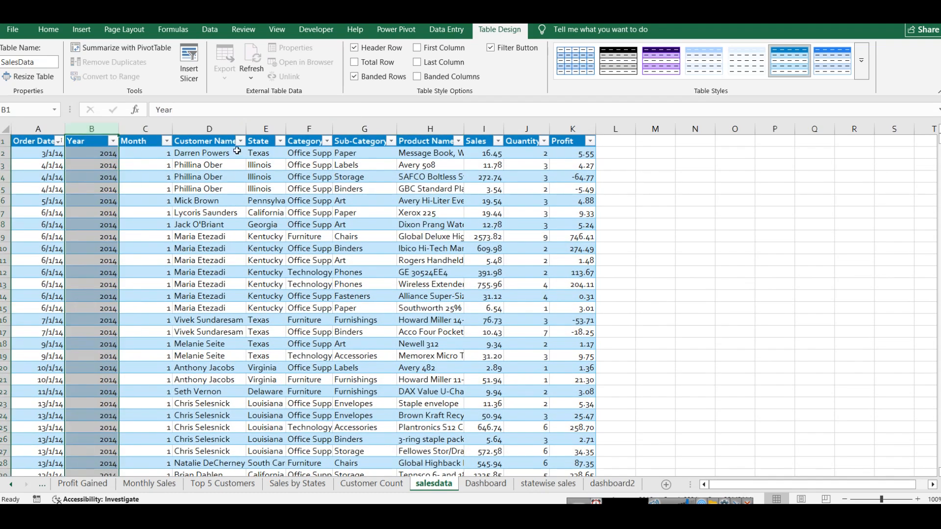
left_click(209, 129, "ctrl")
key("ctrl+c")
left_click(781, 140)
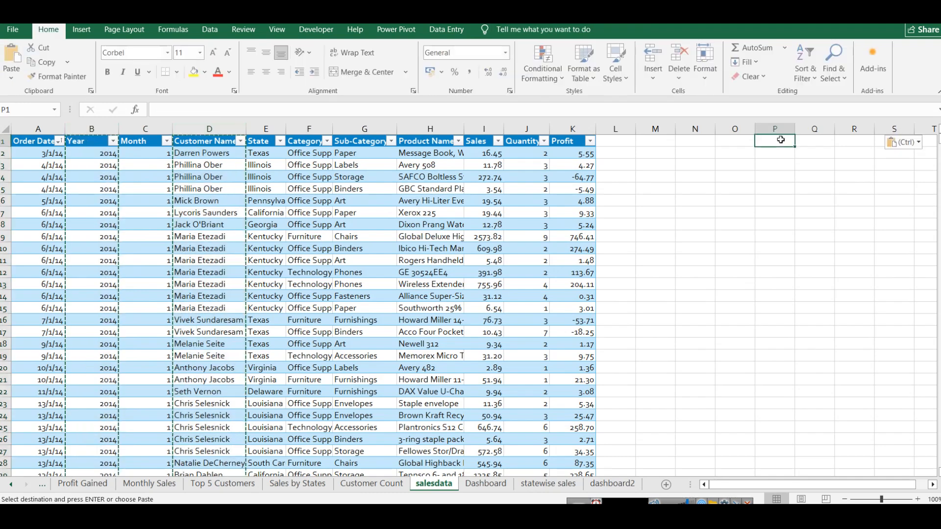
key("ctrl+v")
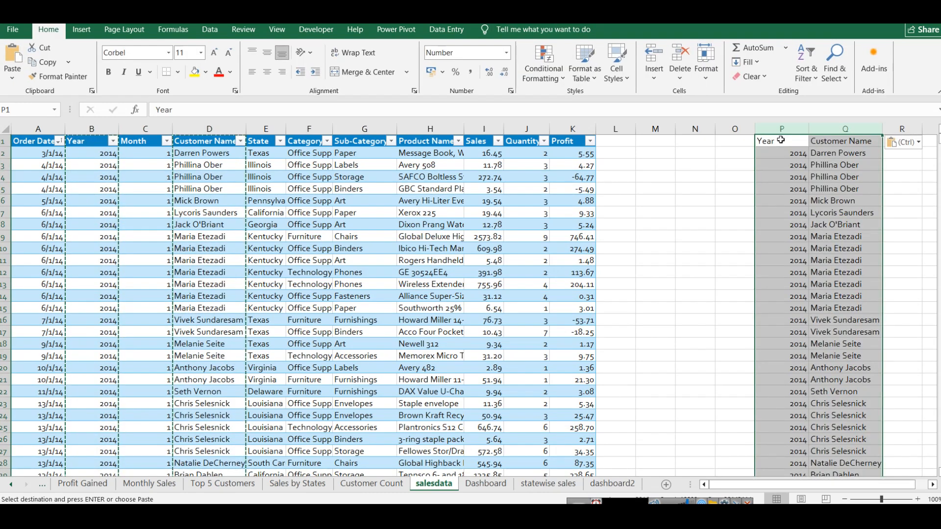
key("ctrl+t")
left_click(559, 304)
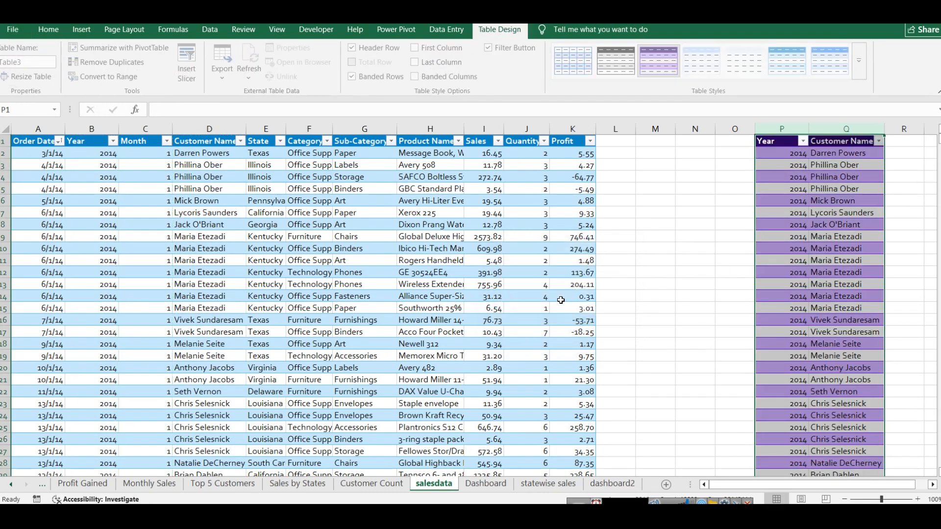
key("ctrl+z")
key("ctrl+z")
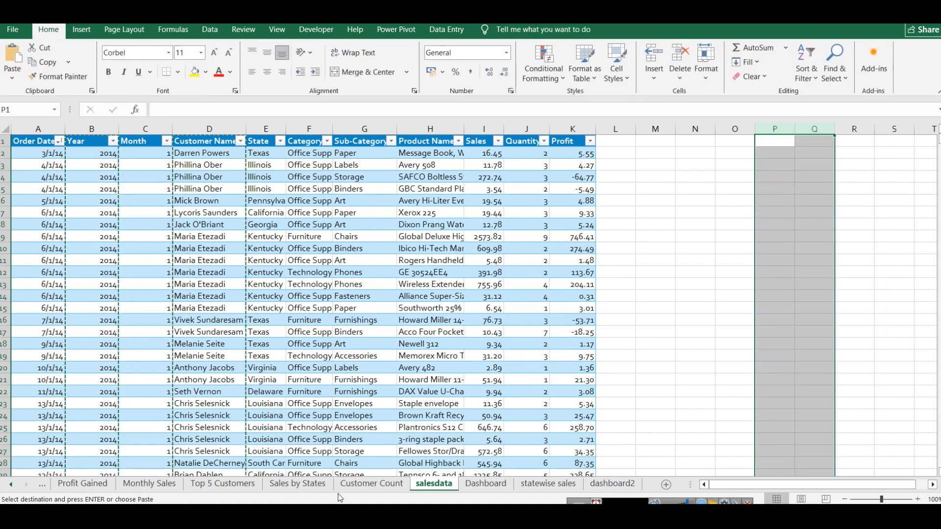
Step: Start a PivotTable from the full CustomerCount table on the Customer Count sheet, and cancel it without creating one
left_click(354, 488)
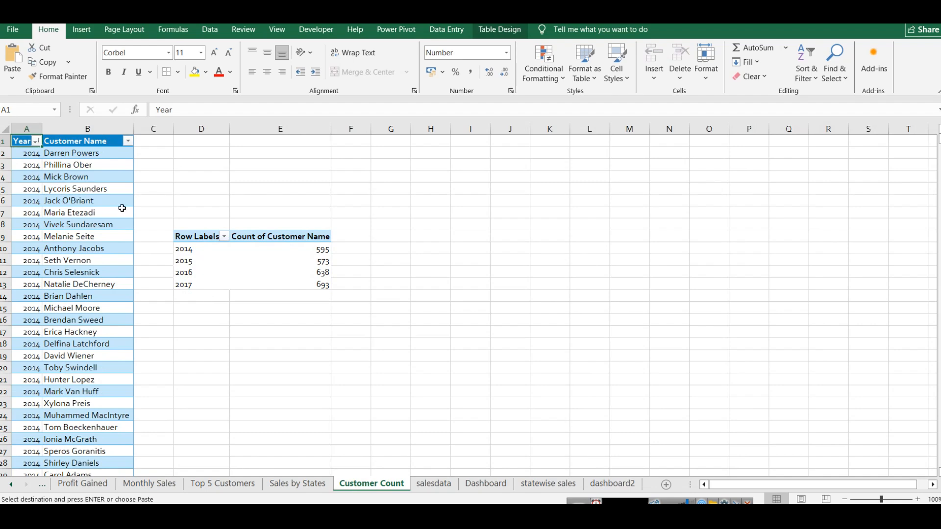
left_click(54, 143)
key("ctrl+shift+Down")
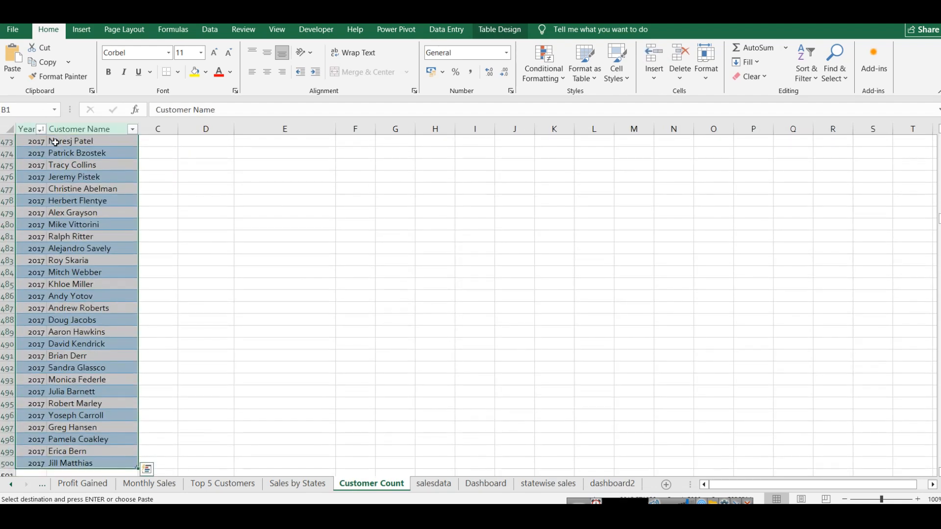
left_click_drag(940, 219, 940, 136)
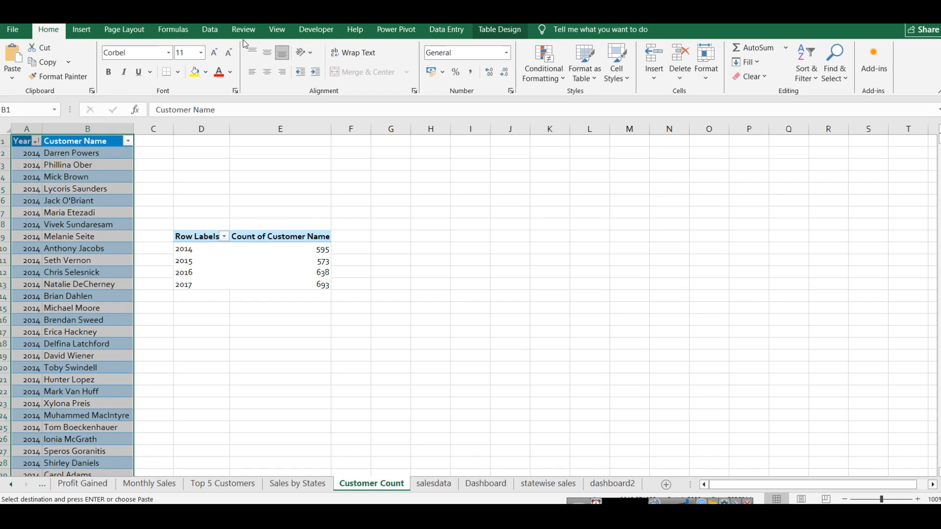
left_click(83, 31)
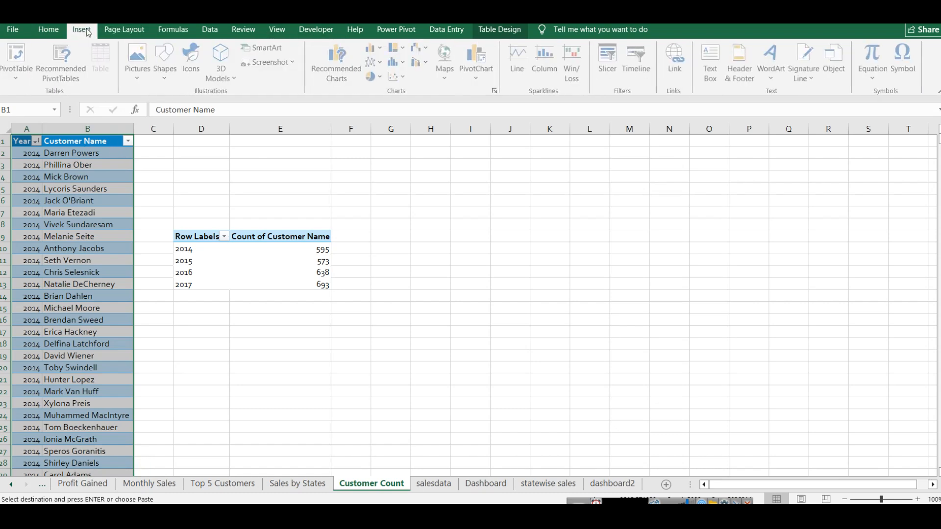
left_click(18, 73)
left_click(33, 98)
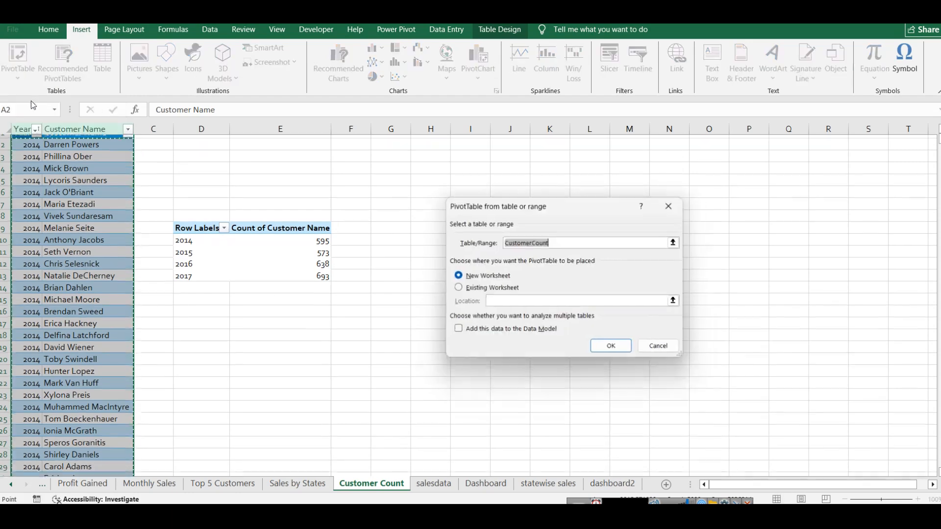
left_click(663, 348)
Step: Check how the customer count pivot table summarizes Customer Name in its value field settings, leaving them as they are
left_click(187, 237)
left_click_drag(291, 270, 196, 223)
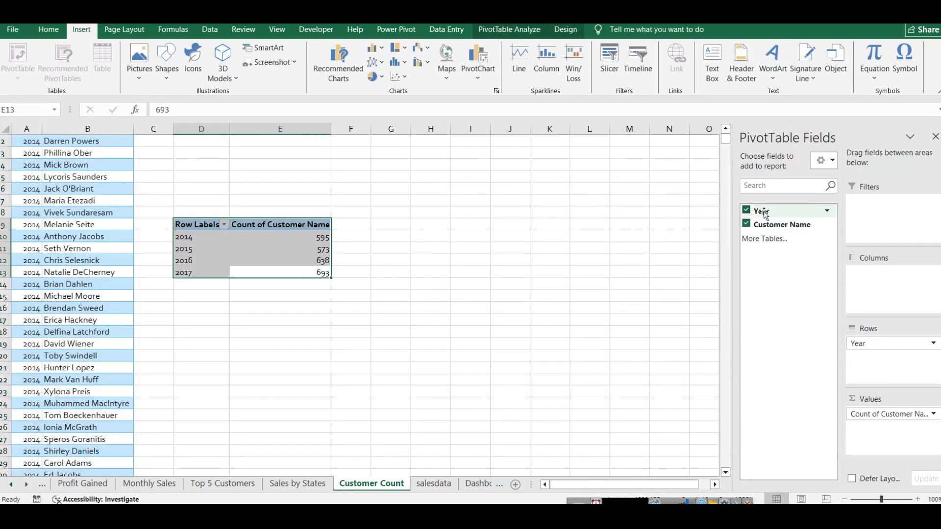
left_click(827, 226)
left_click(912, 415)
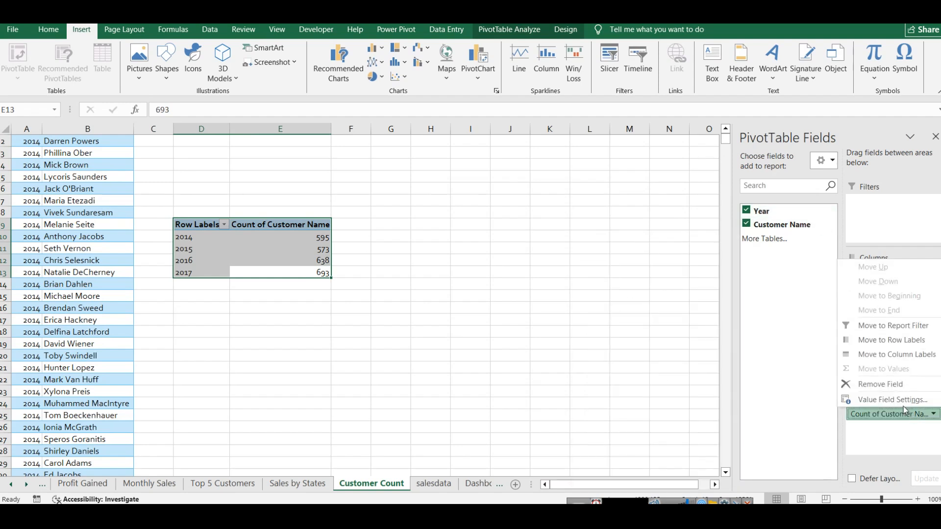
left_click(893, 400)
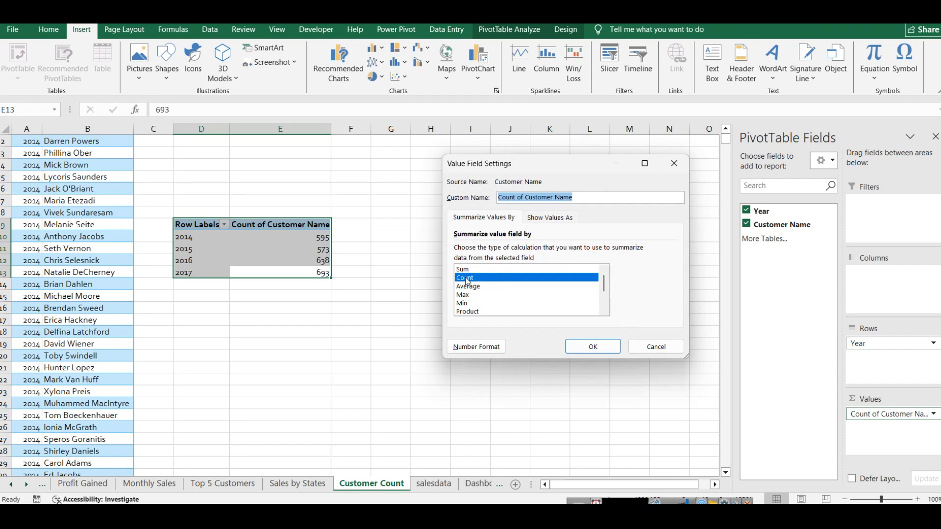
left_click(643, 349)
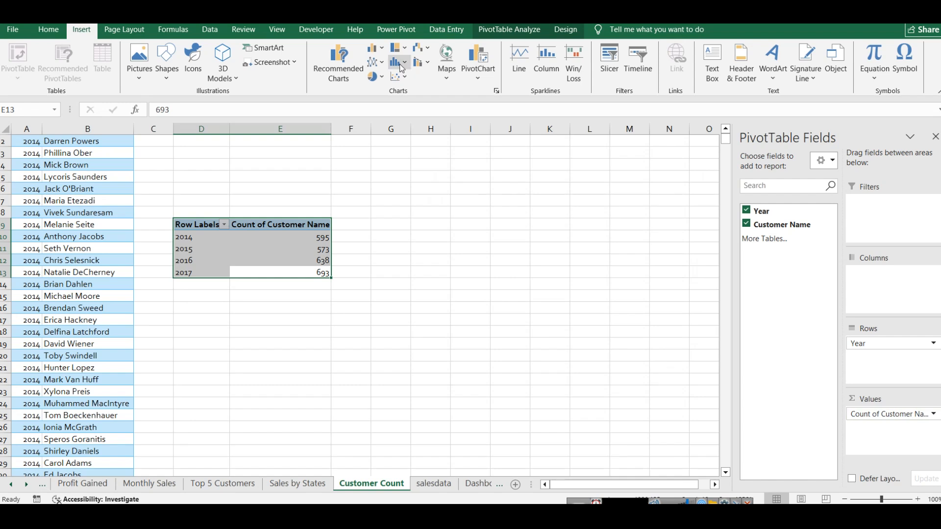
Step: Insert a 2-D stacked bar chart from the customer count pivot table and apply the second chart style to it
left_click(382, 48)
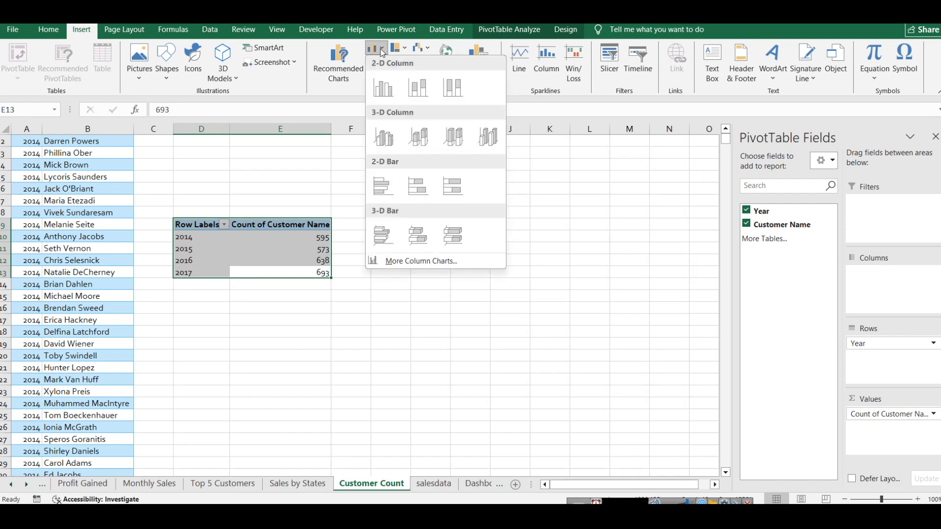
left_click(418, 186)
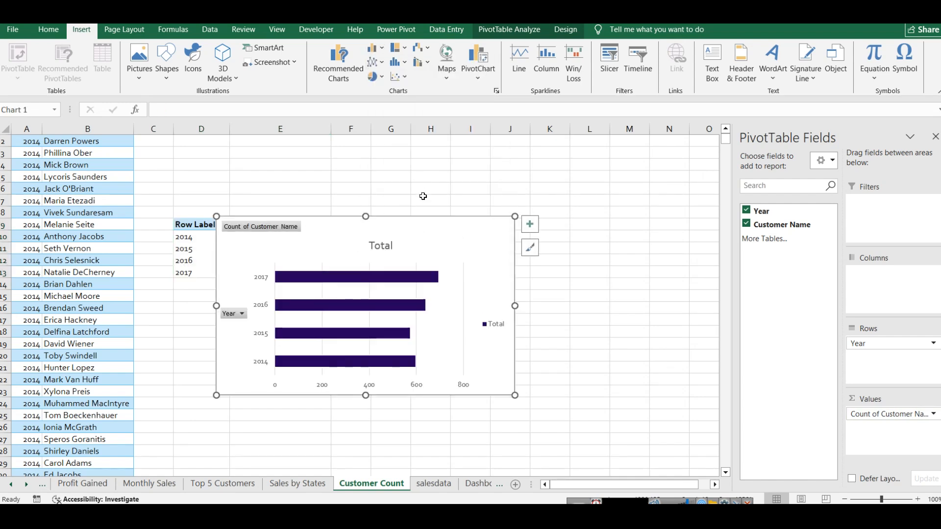
left_click(530, 247)
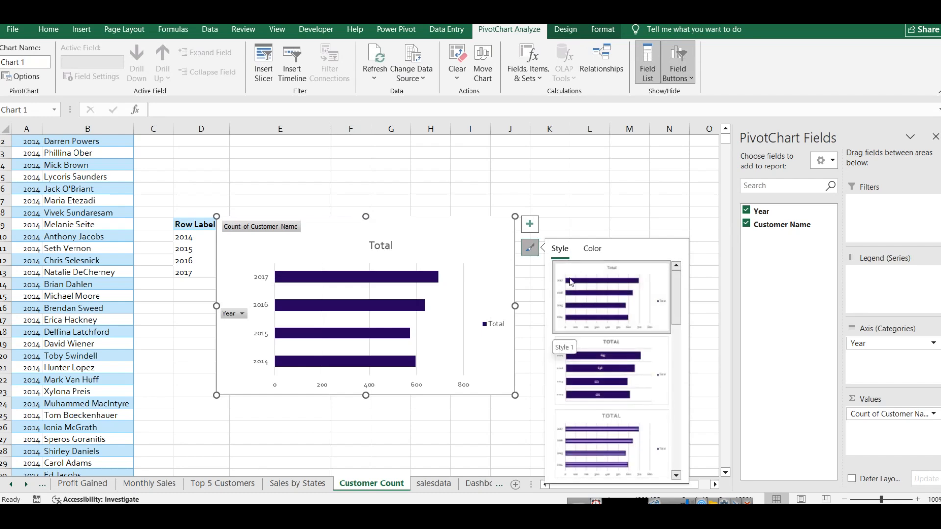
left_click(555, 36)
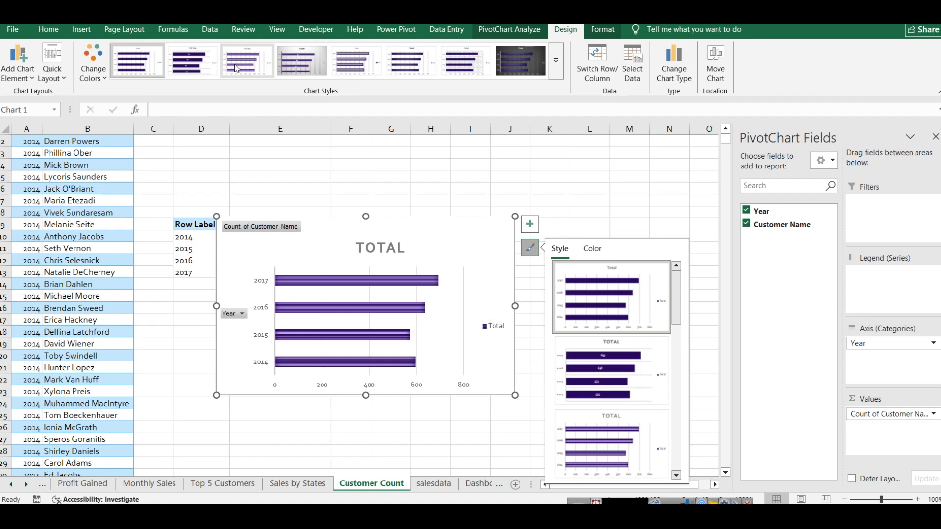
left_click(192, 61)
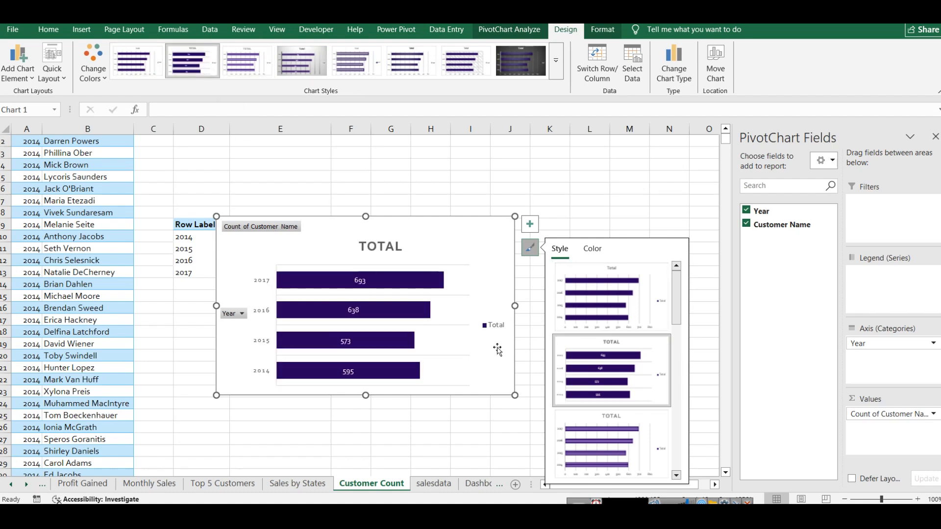
Step: Review the charts on Dashboard, including Monthly Sales, and the source data on the salesdata, Customer Count and Sales by States sheets
left_click(478, 483)
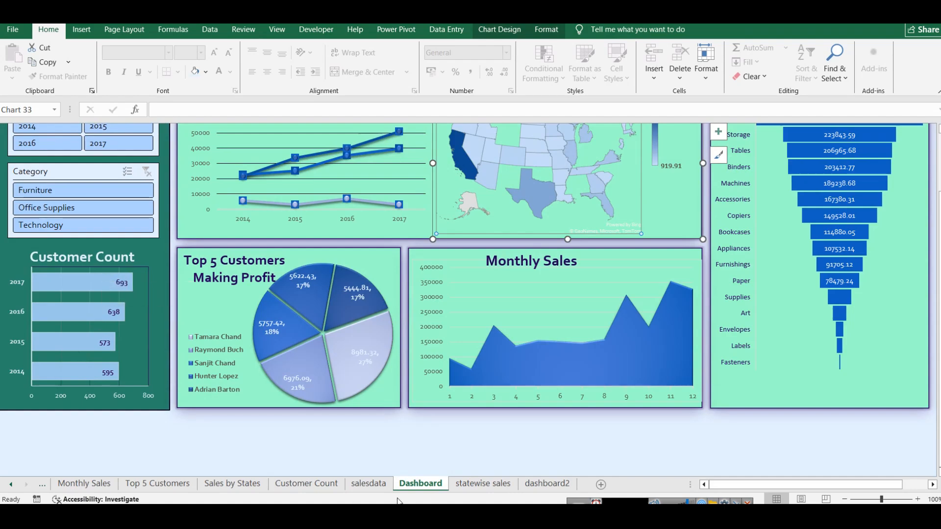
left_click(334, 485)
left_click(365, 490)
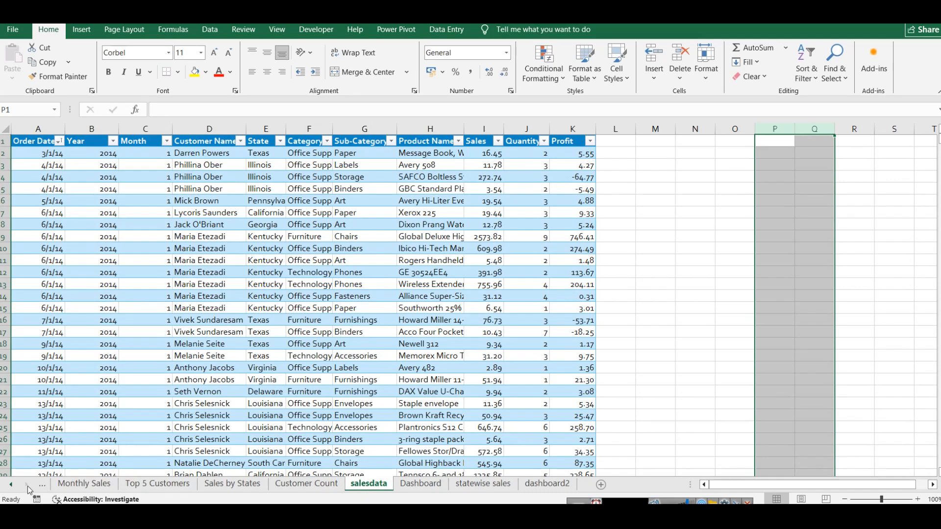
left_click(426, 484)
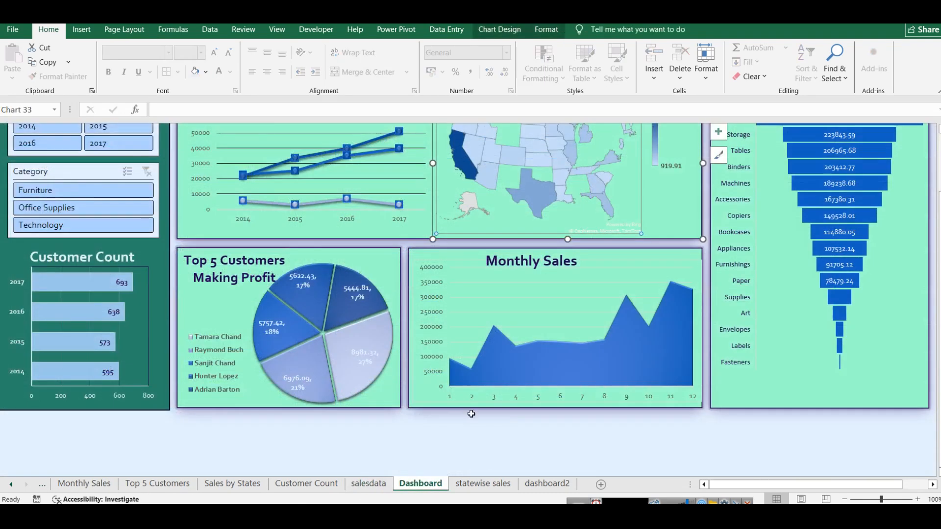
left_click(623, 263)
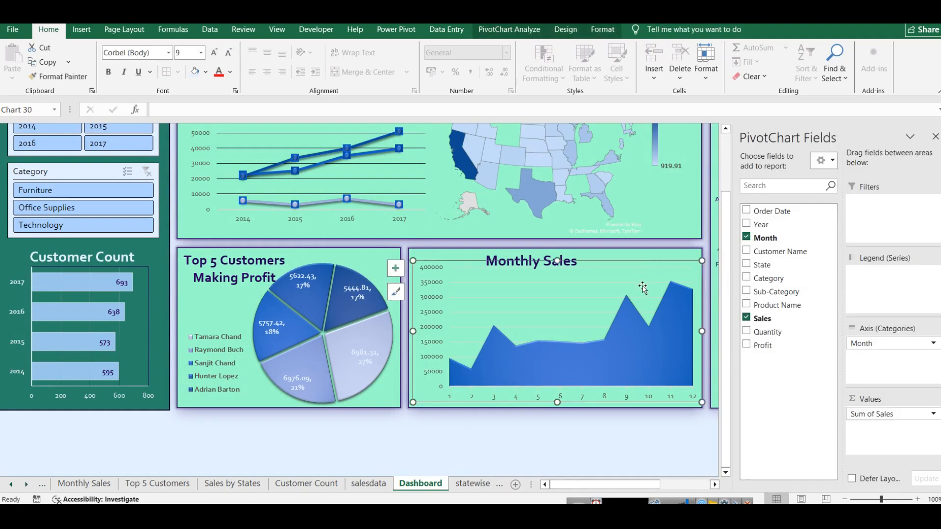
left_click(369, 483)
left_click(319, 491)
left_click(228, 484)
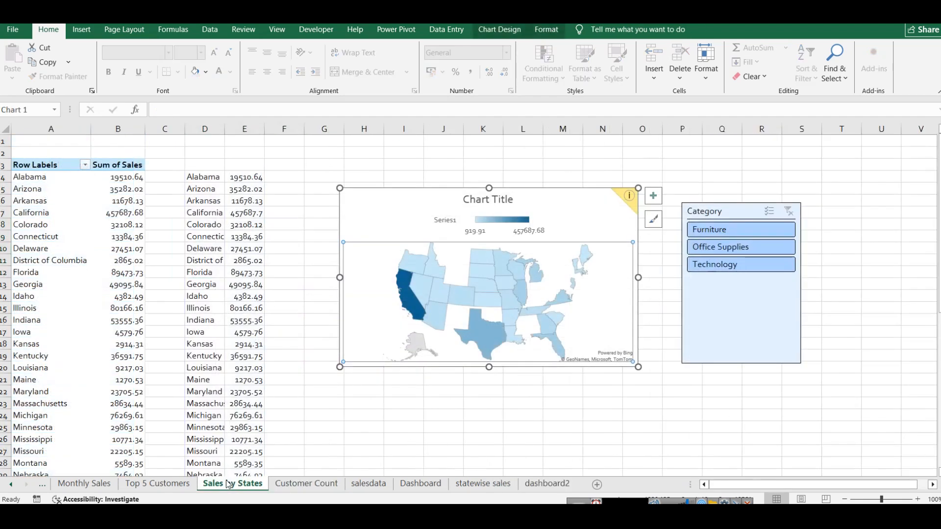
scroll(82, 204, "down", 10)
scroll(80, 212, "up", 7)
scroll(80, 212, "up", 3)
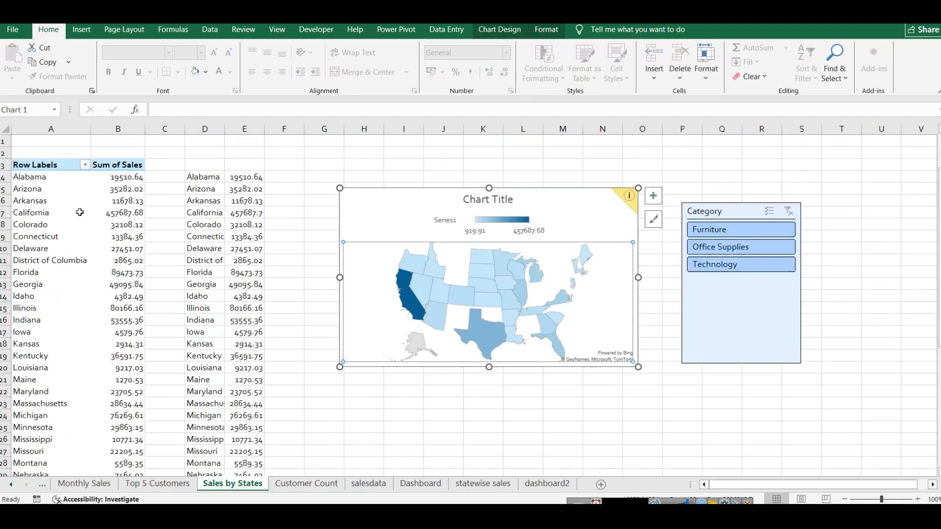
Step: Copy the state sales pivot table on the statewise sales sheet and paste it below the original at A67
left_click(501, 487)
left_click_drag(20, 170, 142, 468)
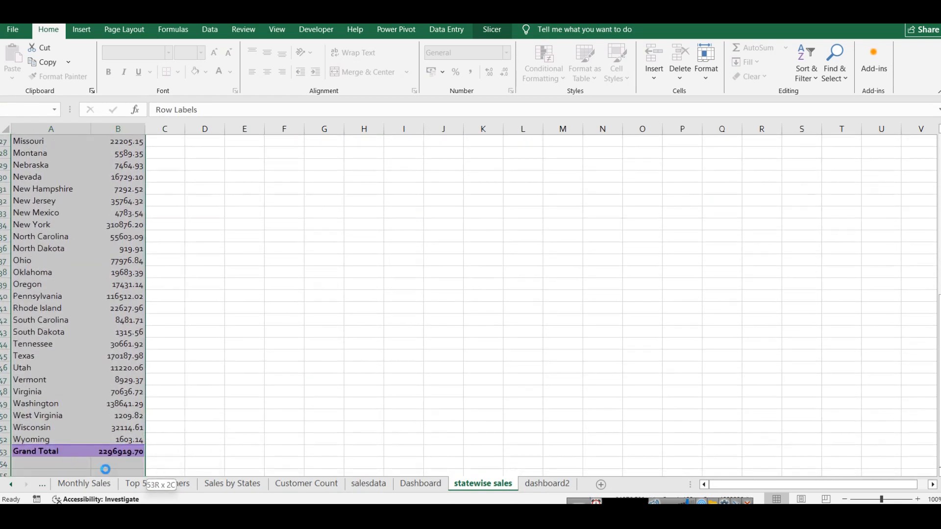
key("ctrl+c")
scroll(168, 397, "down", 7)
left_click(34, 366)
key("ctrl+v")
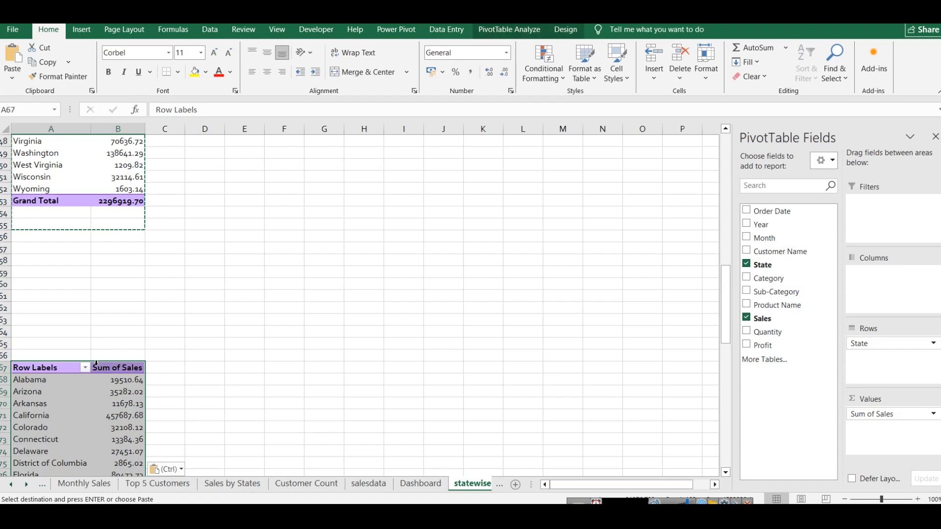
Step: Rebuild the copied pivot table with Month as rows and Sum of Sales as values, removing State
left_click(760, 319)
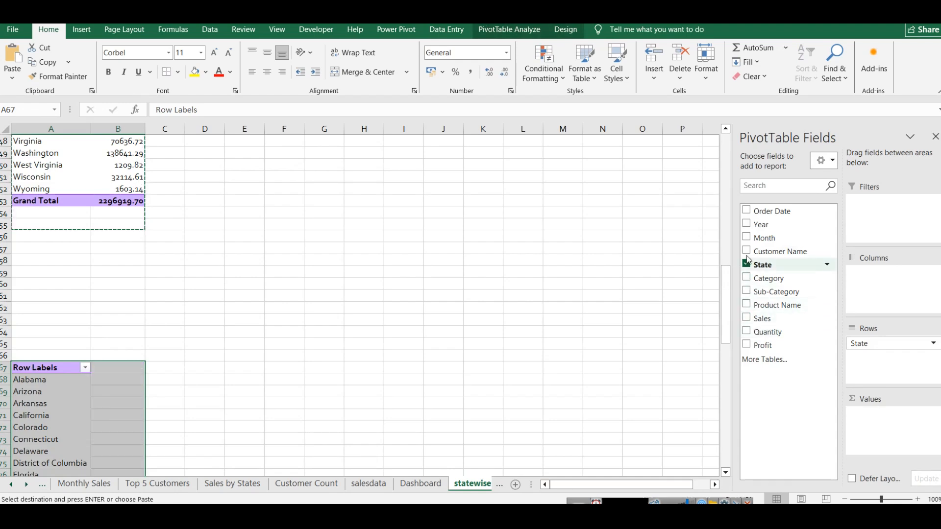
left_click(747, 238)
scroll(331, 286, "down", 3)
scroll(116, 279, "down", 3)
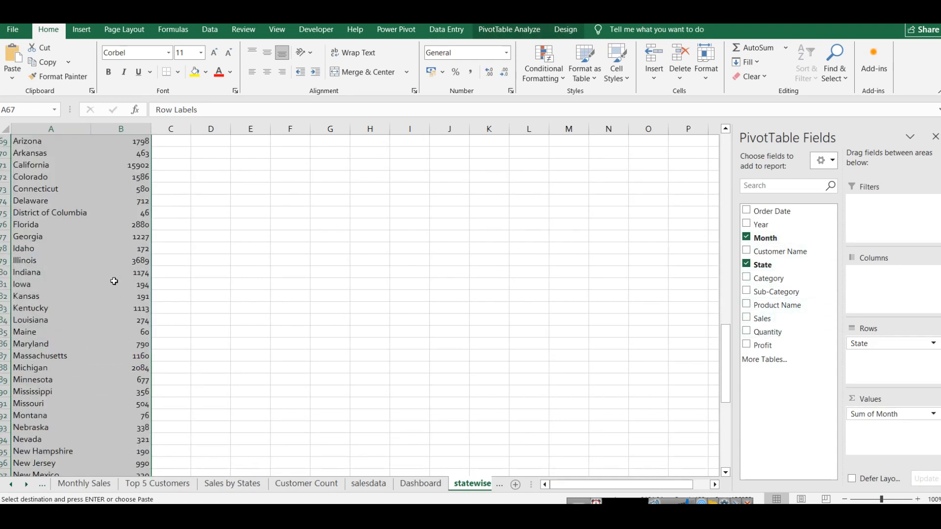
scroll(116, 277, "up", 4)
left_click(746, 265)
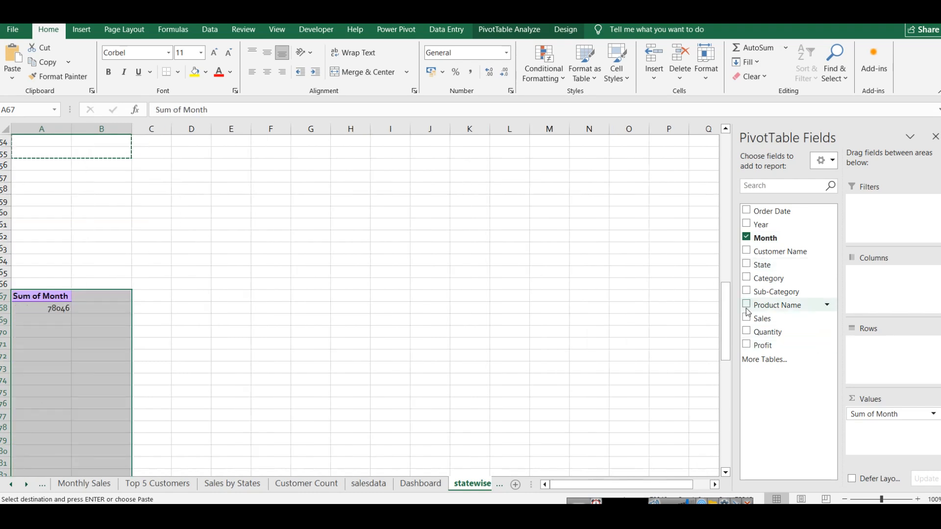
left_click(746, 318)
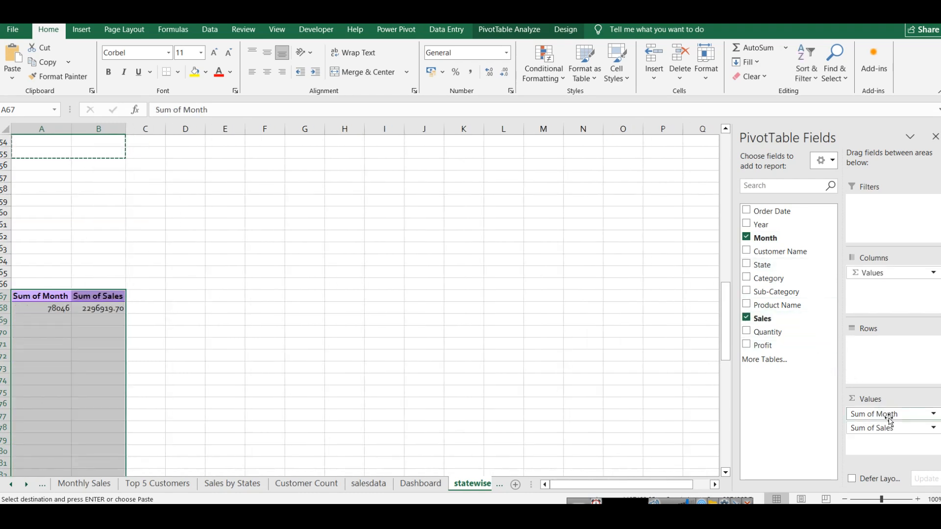
left_click_drag(882, 415, 878, 343)
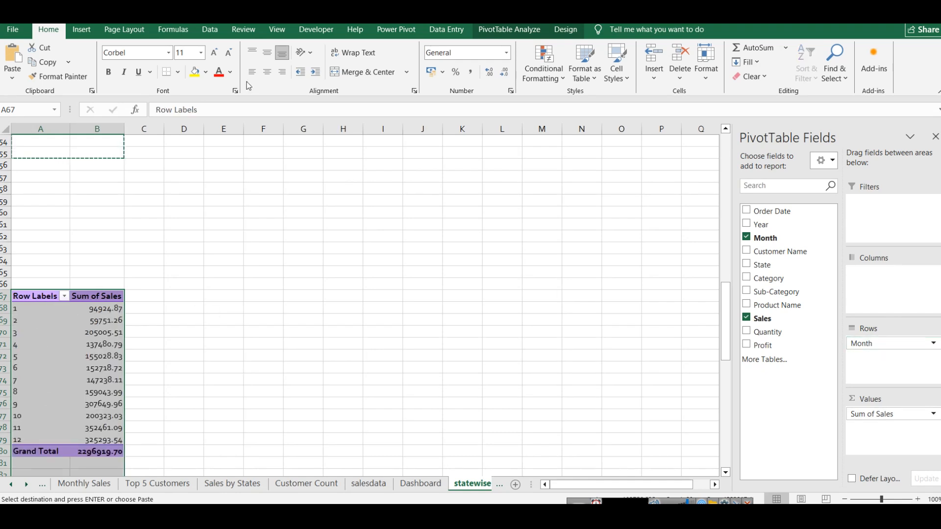
Step: Insert a 2-D area chart from the monthly sales pivot table
left_click(81, 29)
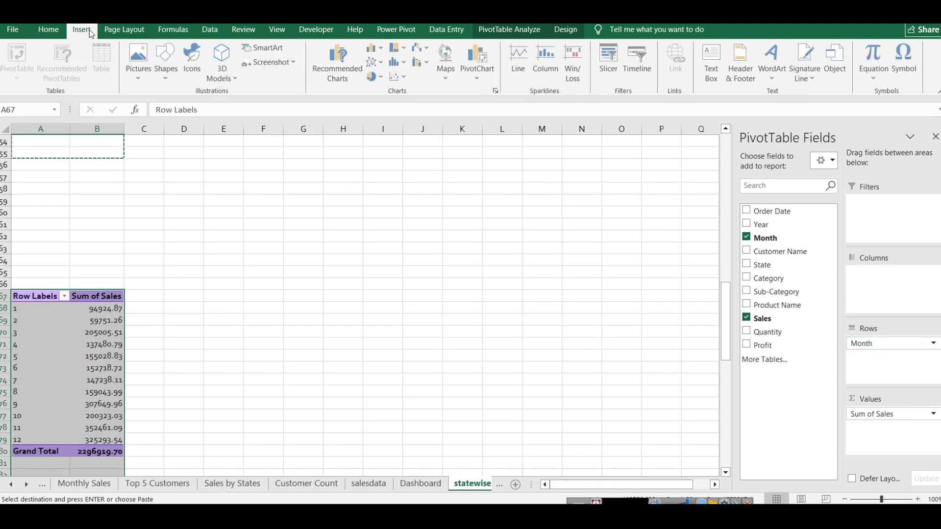
left_click(384, 59)
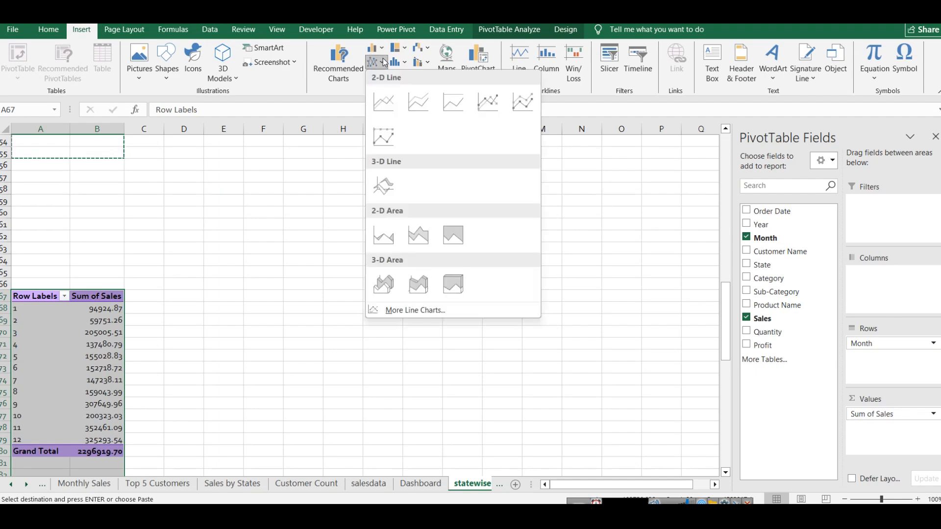
left_click(387, 237)
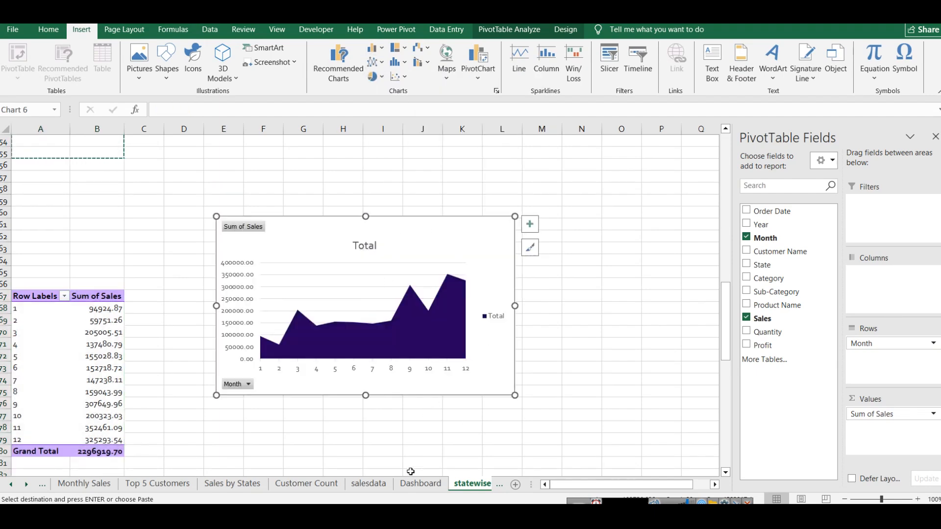
Step: Show the Dashboard sheet with the PivotChart field list closed and the ribbon hidden
left_click(420, 484)
scroll(559, 267, "up", 3)
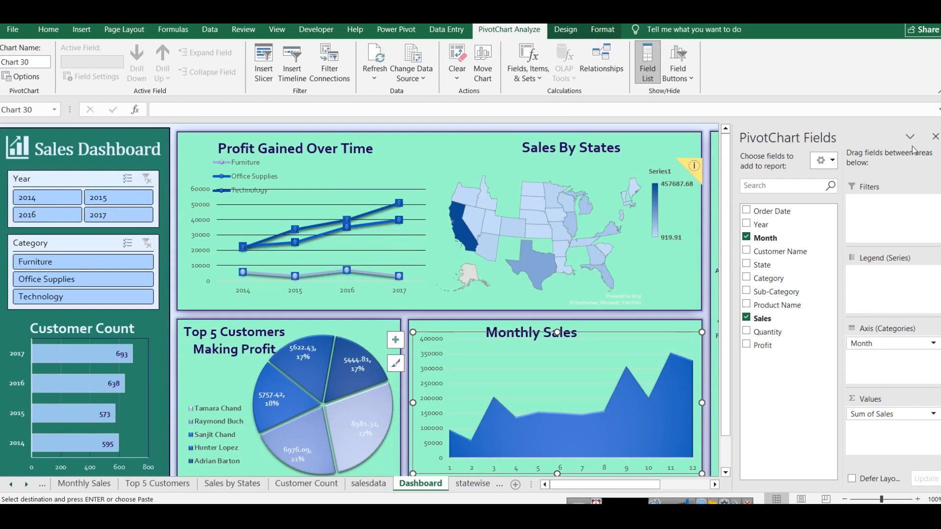
left_click(935, 137)
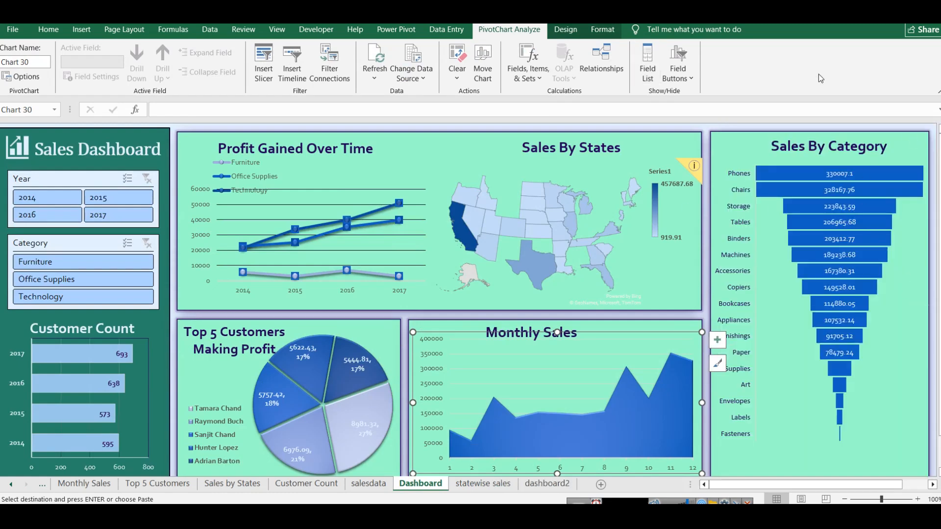
key("ctrl+shift+F1")
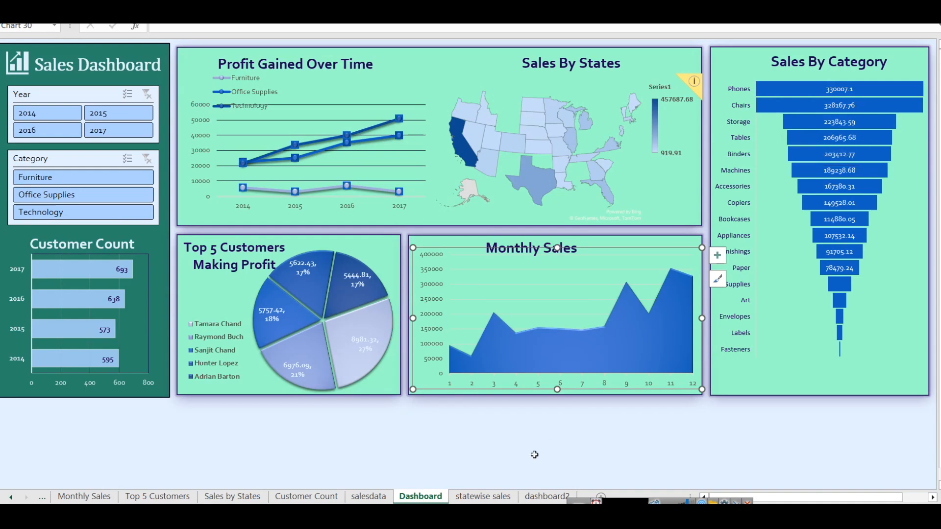
Step: On dashboard2, widen the blue slicer background rectangle slightly toward the charts and shift the Month slicer the same way
left_click(547, 496)
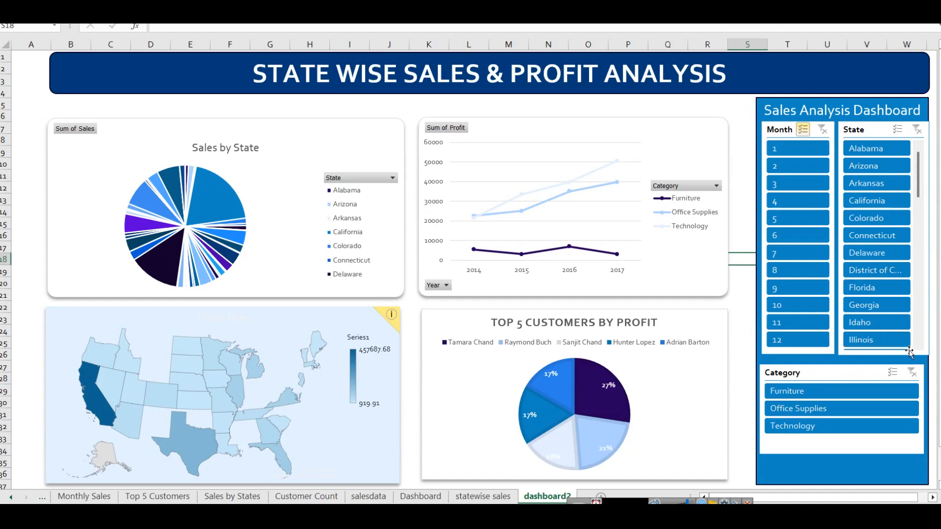
left_click(658, 102)
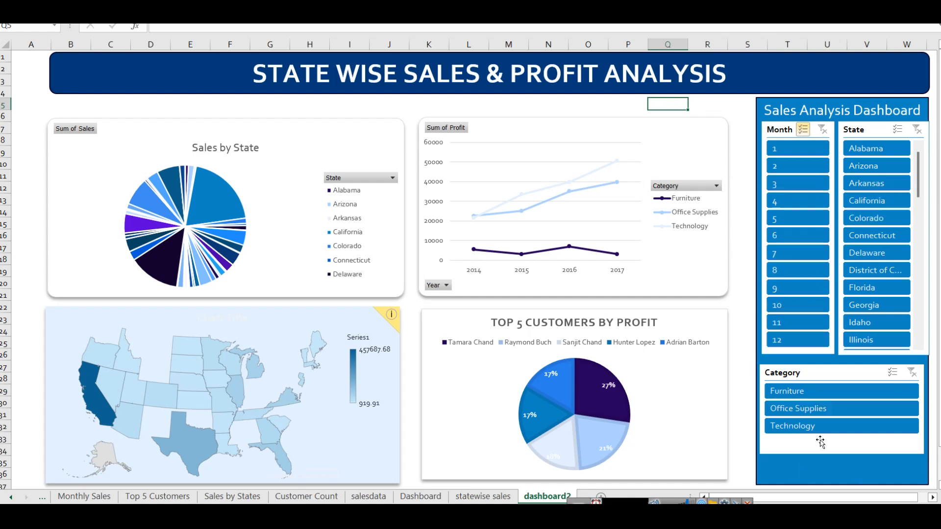
left_click(759, 311)
left_click_drag(757, 292, 746, 291)
left_click(770, 125)
left_click_drag(770, 125, 764, 125)
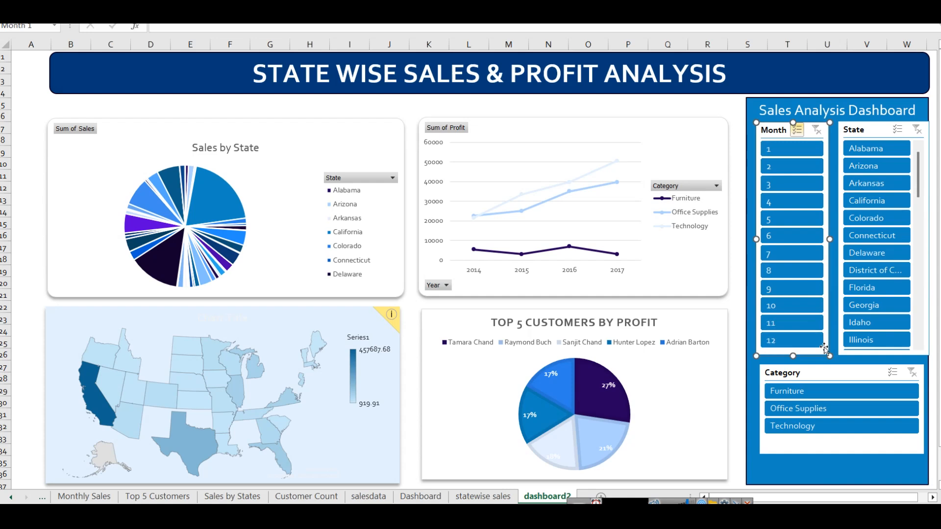
left_click(832, 478)
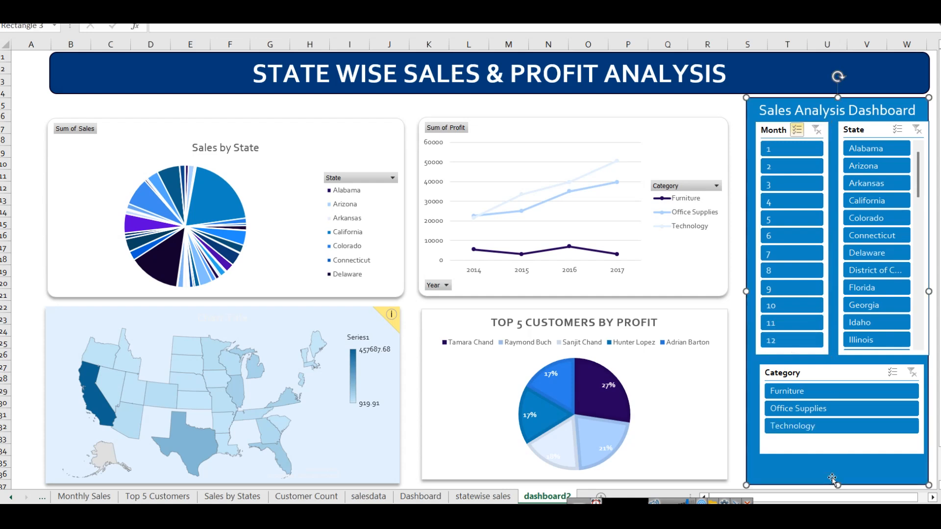